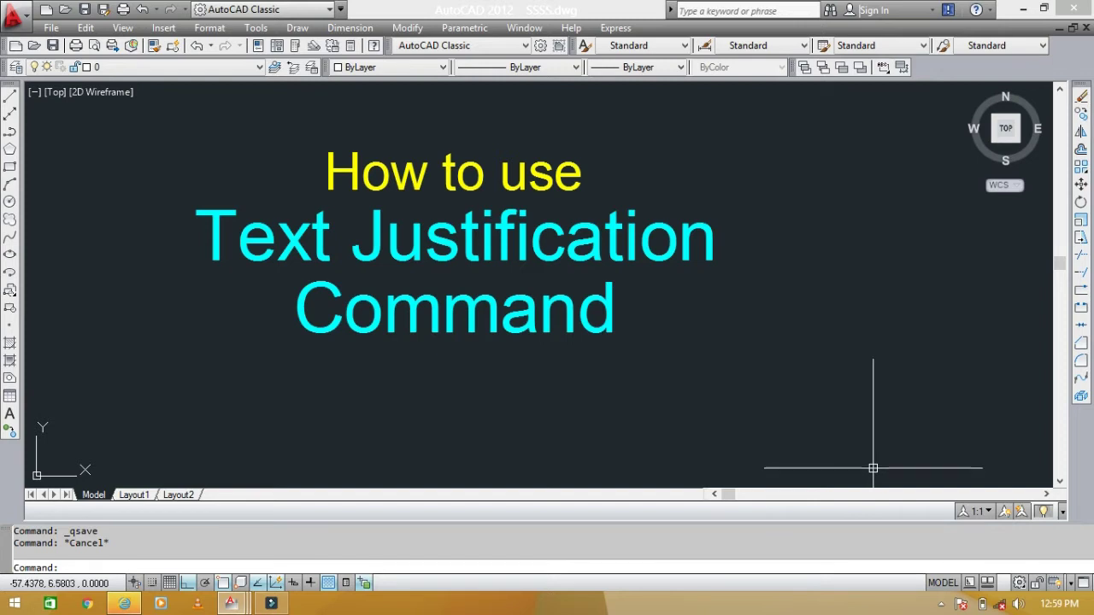
Step: Zoom and pan to the TJUST/TJ chart, then show the Express Text tools list with Justify Text
scroll(877, 470, down, 3)
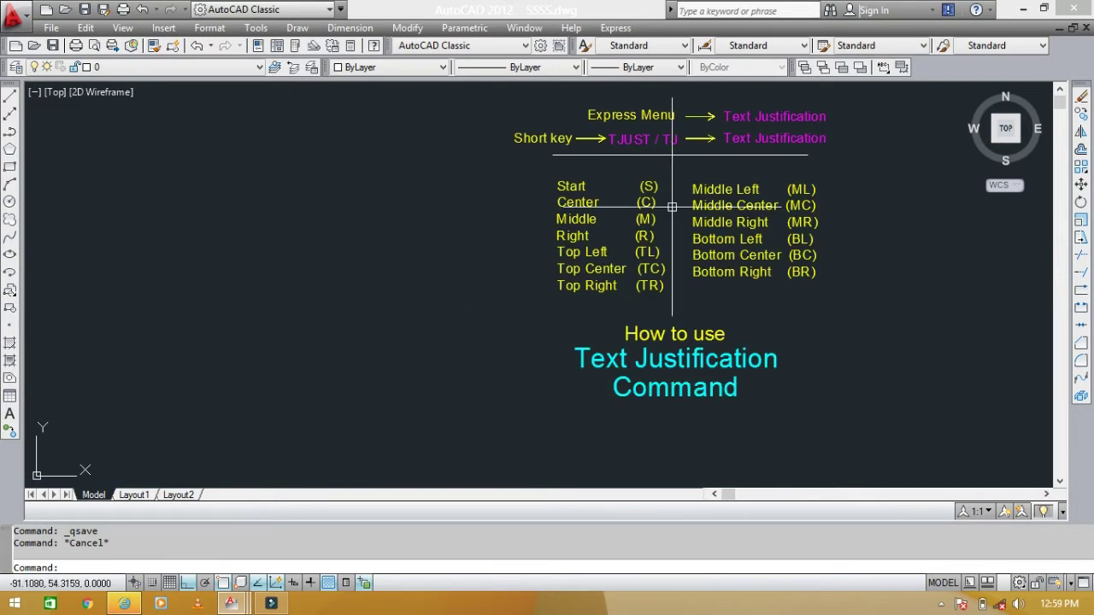
scroll(548, 231, up, 3)
scroll(557, 197, up, 2)
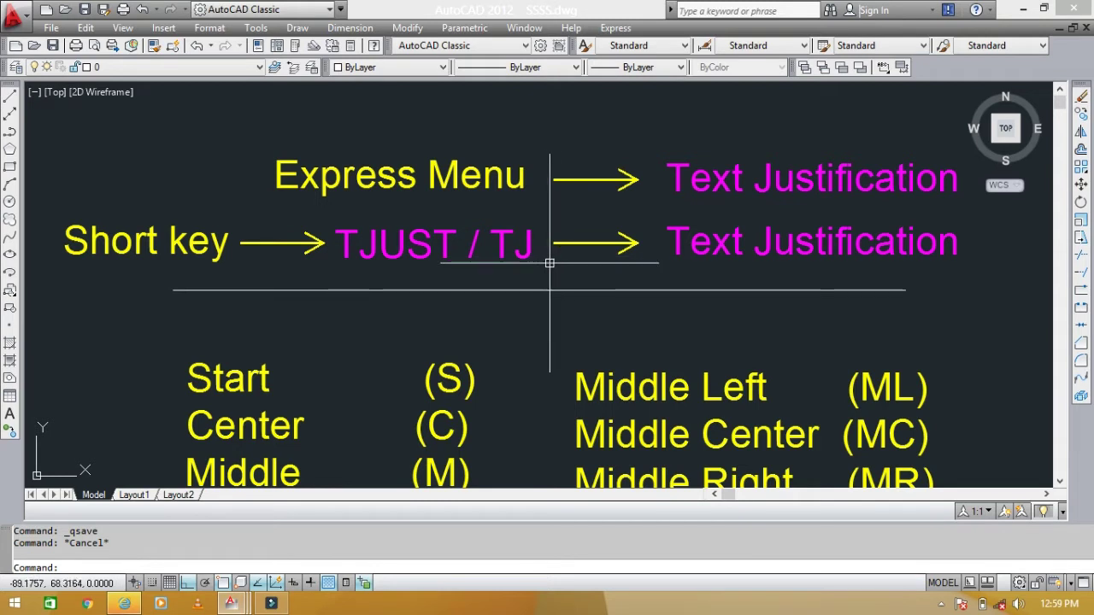
middle_drag(813, 326, 753, 322)
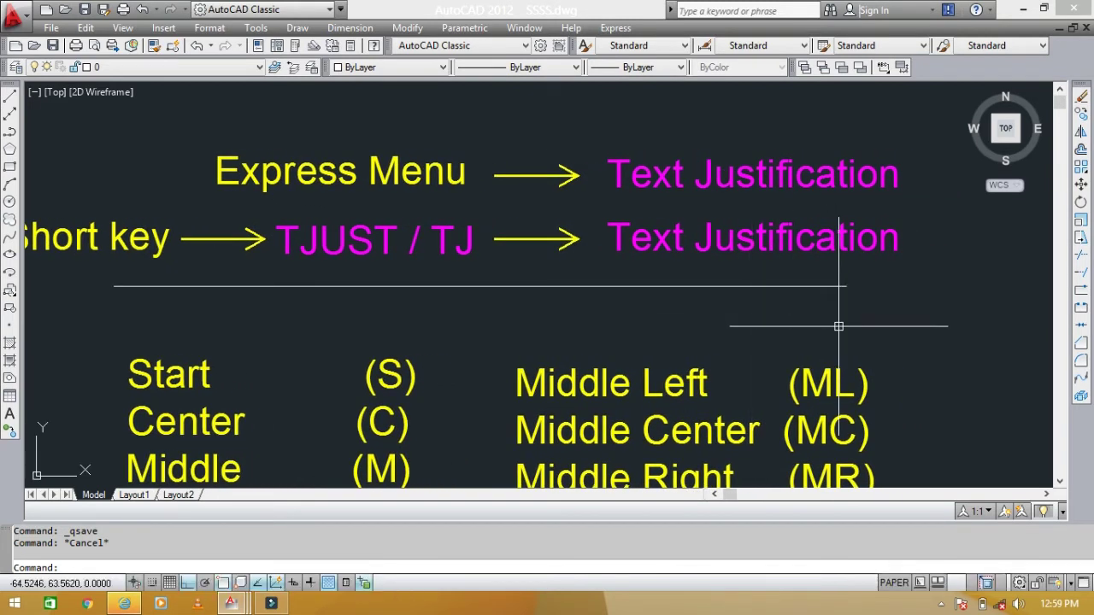
click(617, 30)
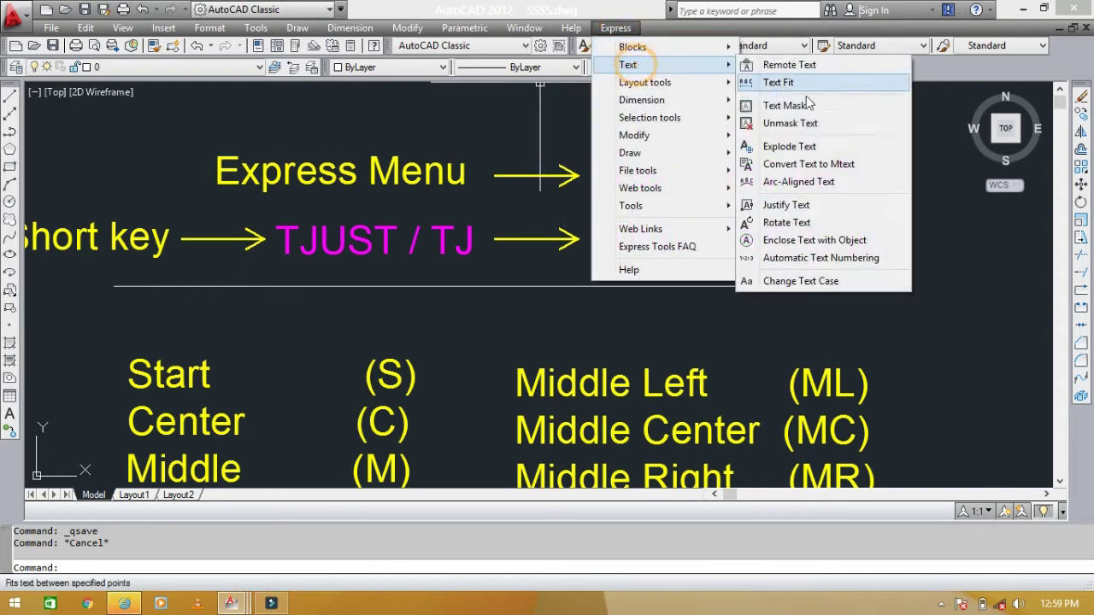
mouse_move(628, 65)
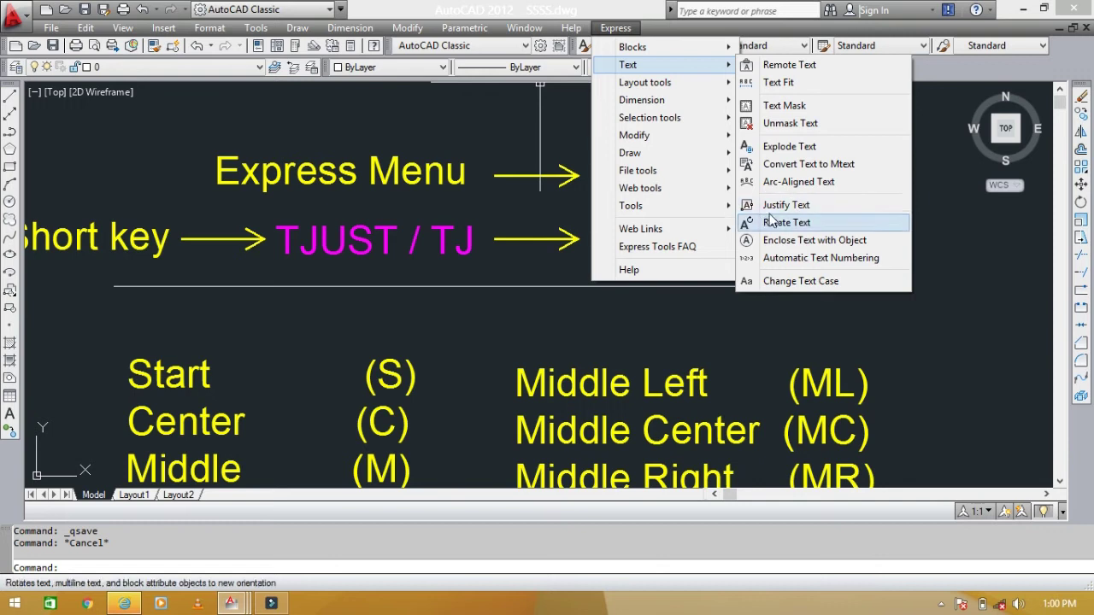
Step: Dismiss the Express menu and centre the chart on the 'AutoCad Support' sample texts
click(948, 225)
scroll(640, 223, down, 4)
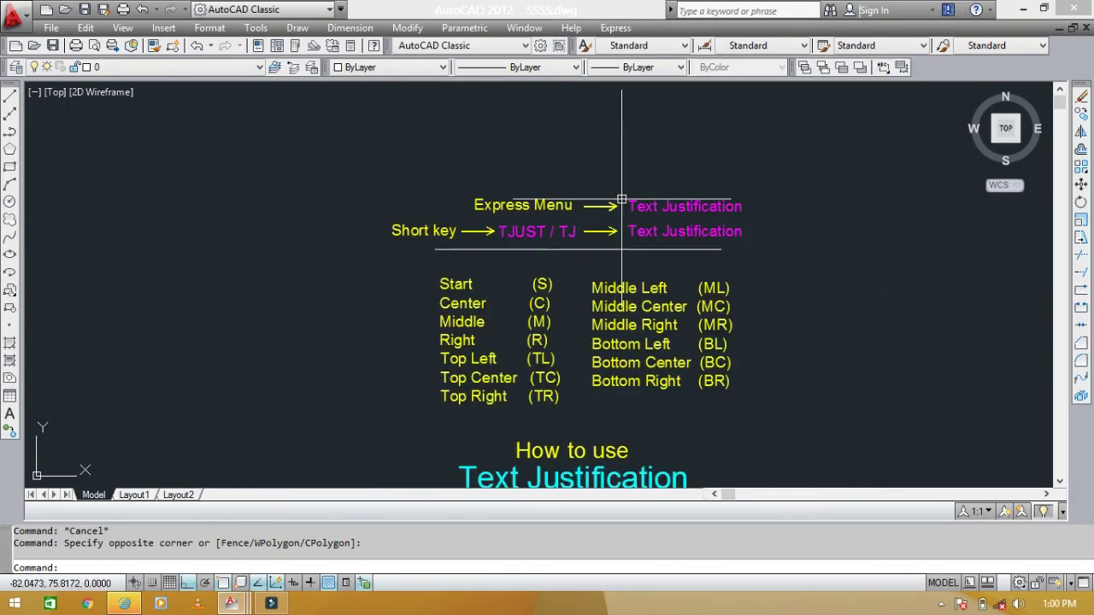
mouse_move(659, 313)
middle_down()
mouse_move(530, 220)
mouse_move(515, 254)
middle_up()
scroll(526, 222, up, 1)
scroll(513, 227, up, 1)
scroll(546, 253, up, 1)
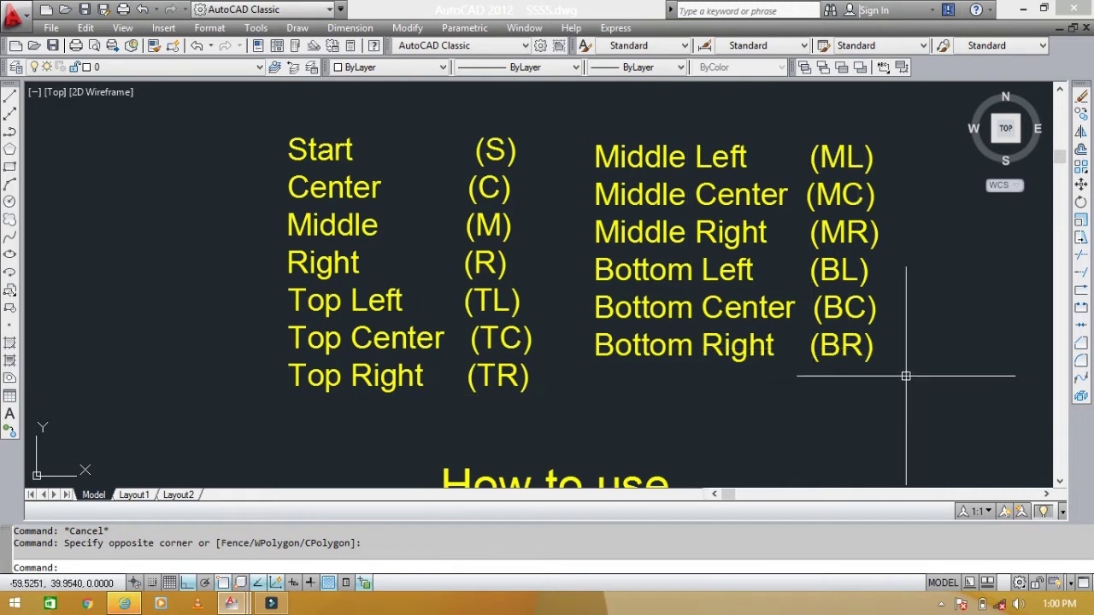
scroll(330, 231, down, 4)
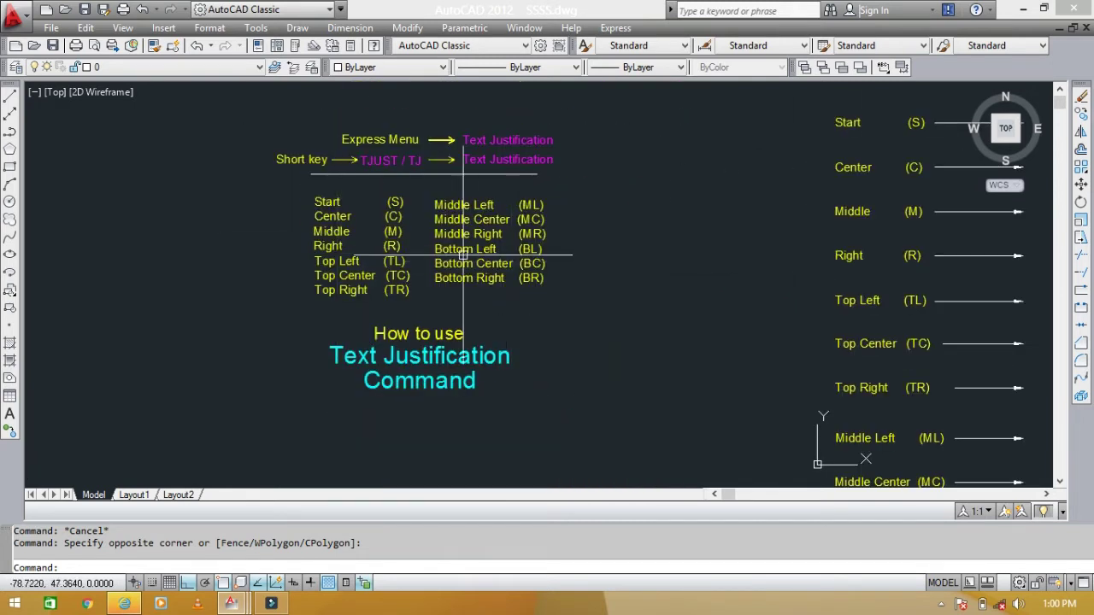
scroll(440, 235, up, 3)
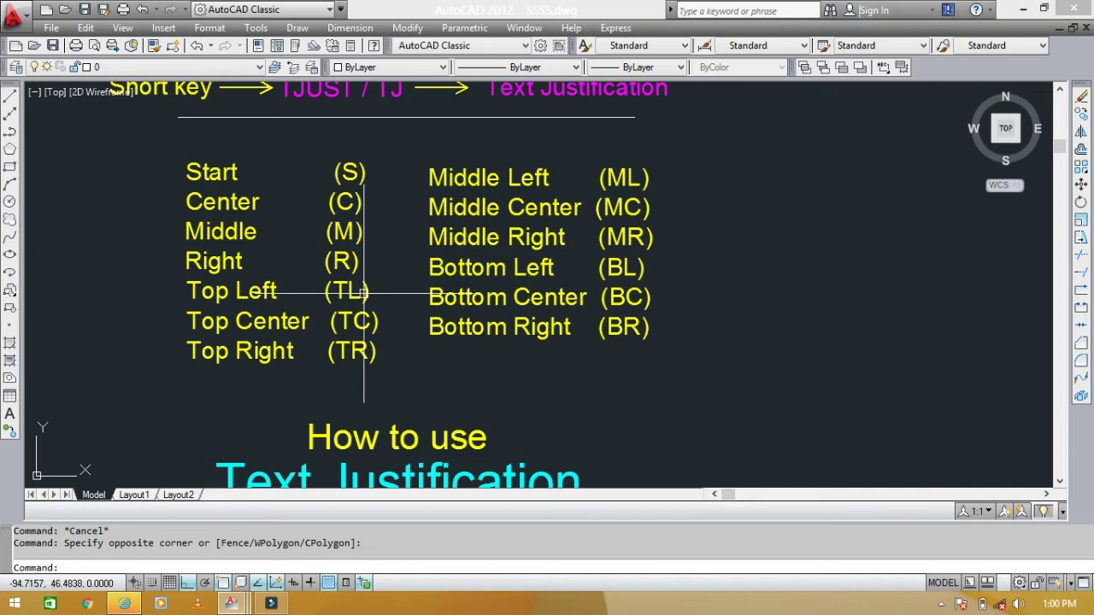
scroll(364, 299, down, 4)
middle_drag(941, 239, 659, 245)
scroll(621, 248, up, 2)
scroll(513, 225, up, 2)
scroll(533, 256, up, 2)
middle_drag(533, 256, 542, 323)
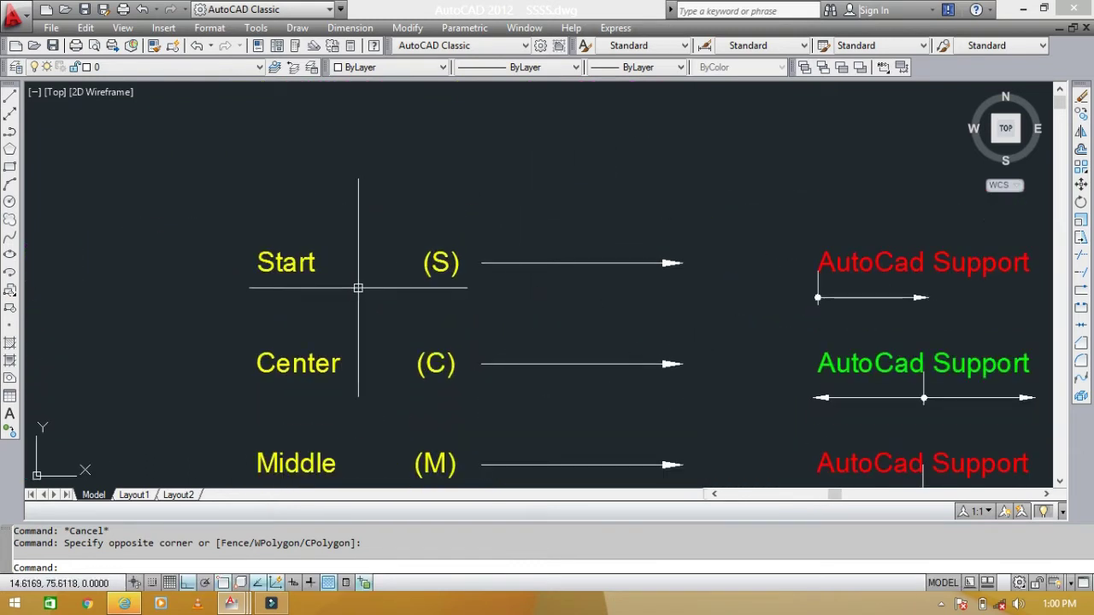
middle_drag(754, 320, 408, 276)
scroll(511, 245, up, 3)
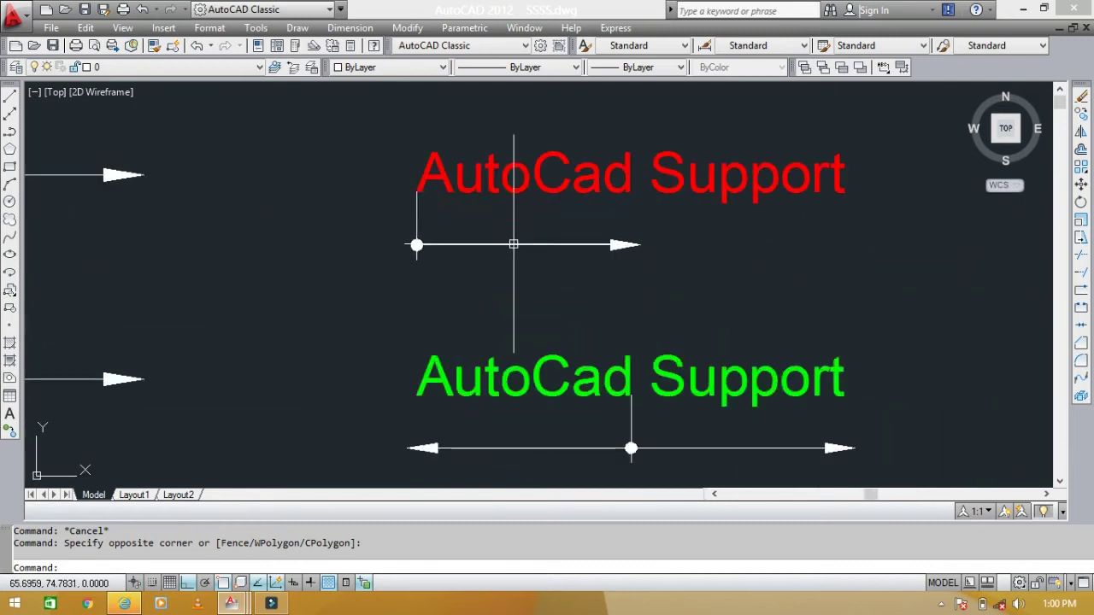
scroll(501, 227, up, 2)
scroll(530, 248, up, 2)
middle_drag(567, 269, 435, 281)
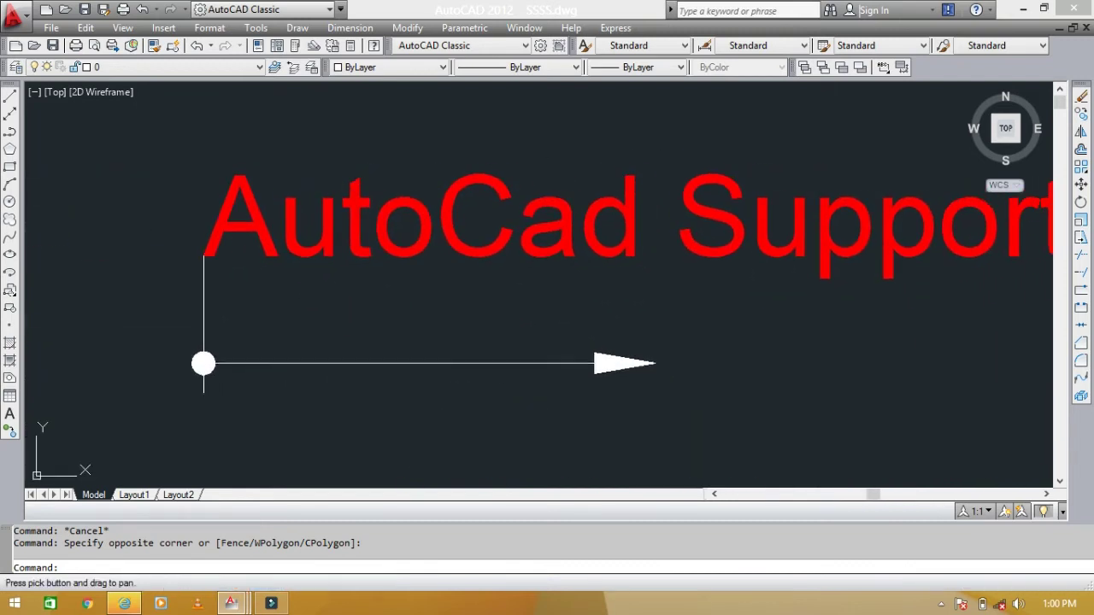
click(425, 225)
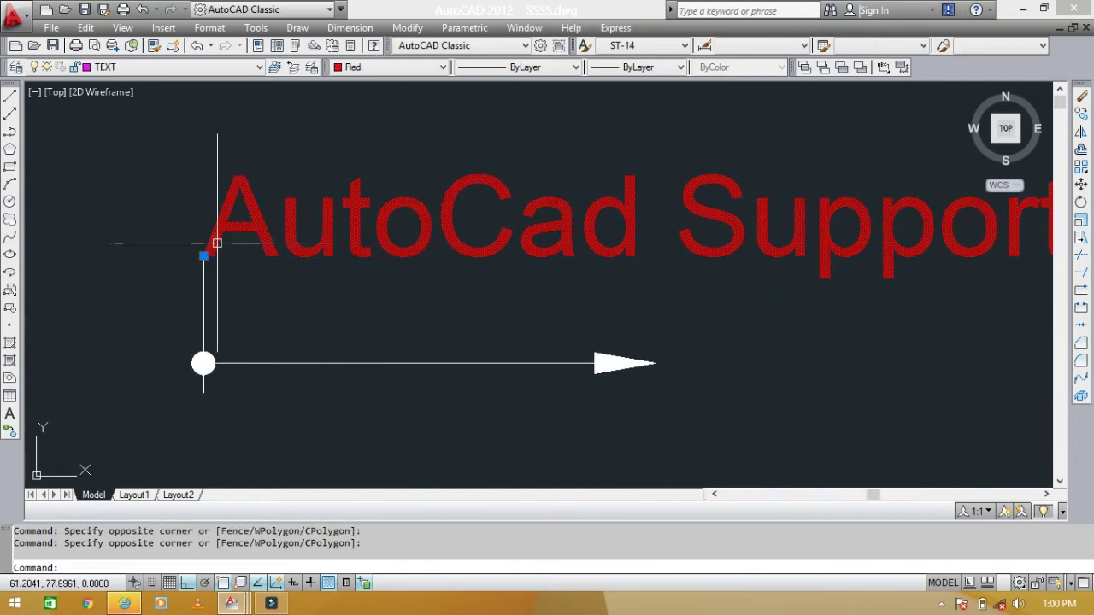
scroll(207, 263, up, 1)
scroll(207, 262, up, 5)
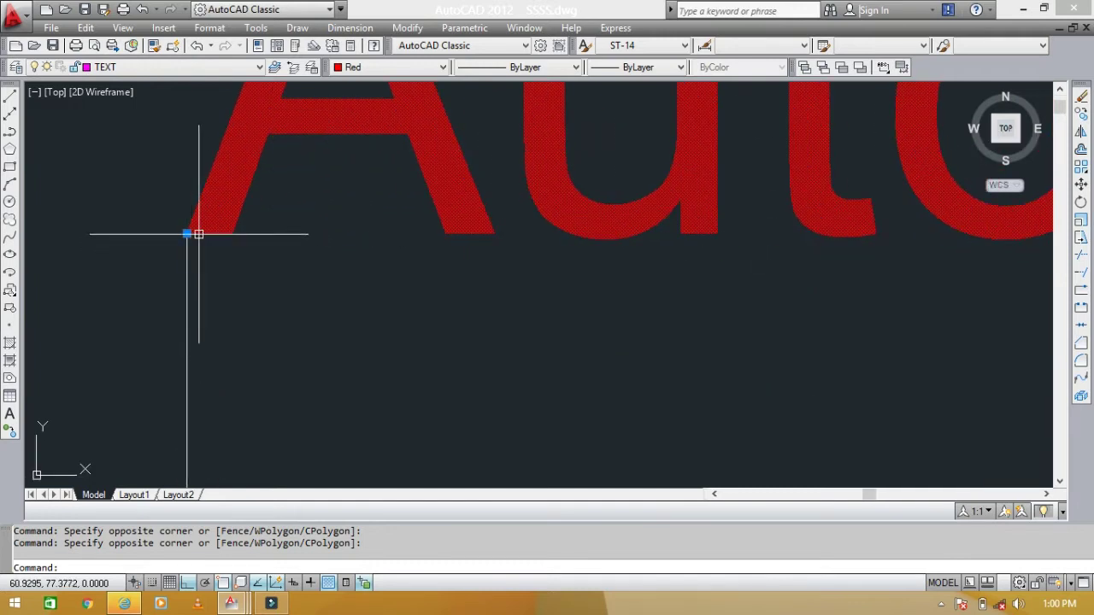
scroll(222, 240, down, 3)
scroll(298, 248, down, 7)
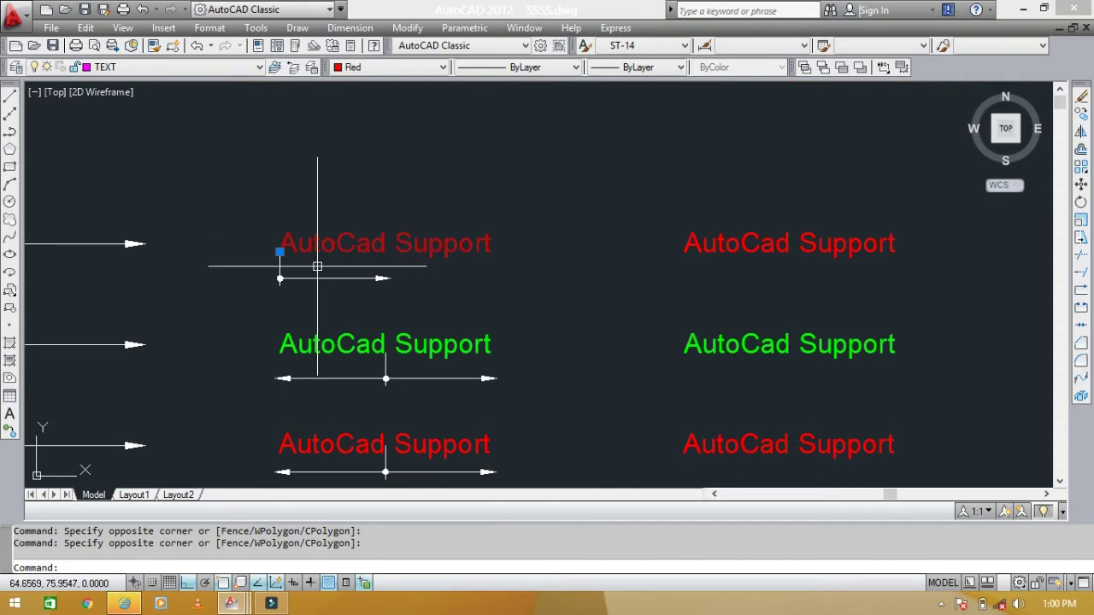
key(Escape)
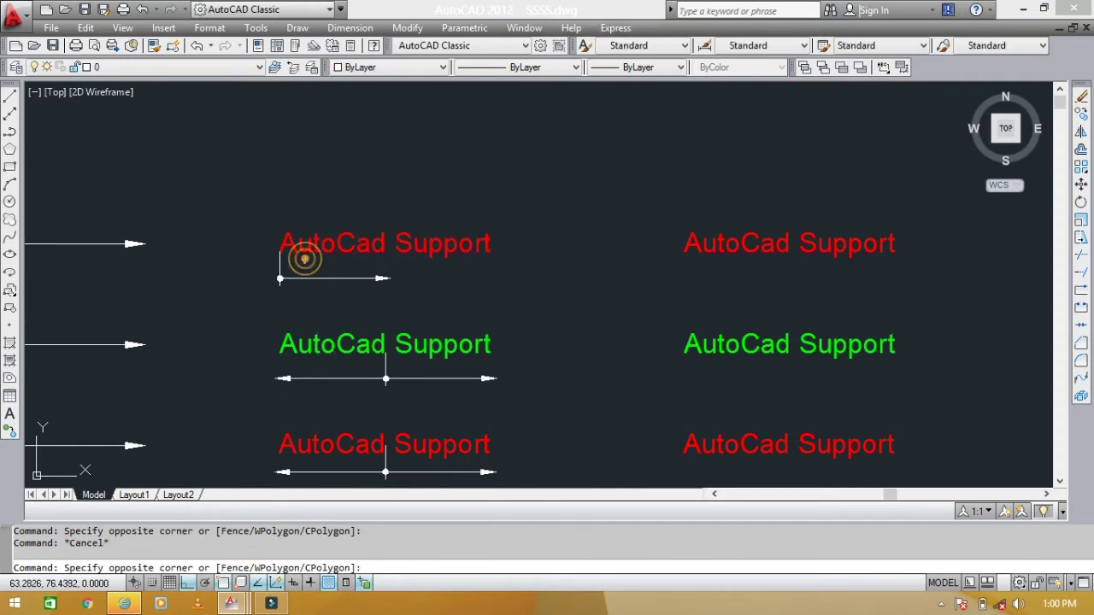
scroll(301, 267, up, 5)
click(282, 248)
middle_drag(326, 255, 239, 229)
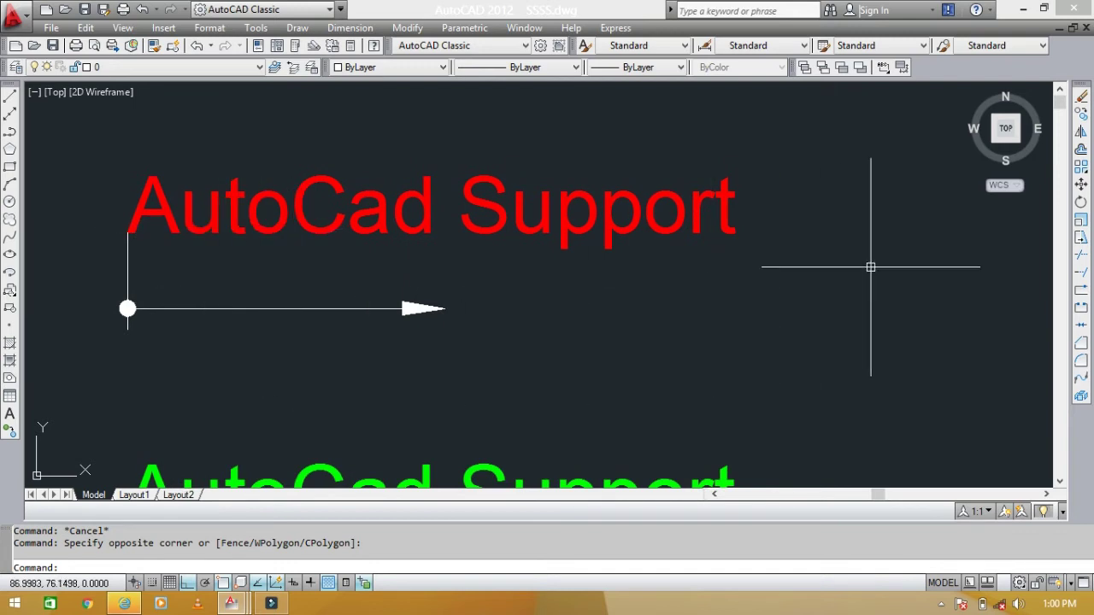
text(ed)
key(Return)
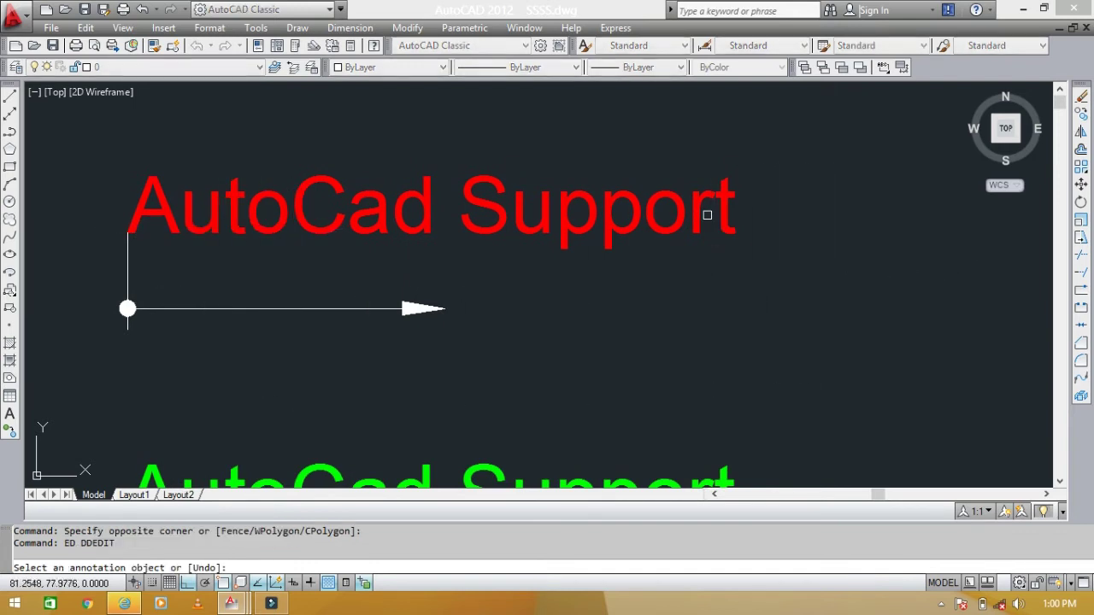
click(724, 213)
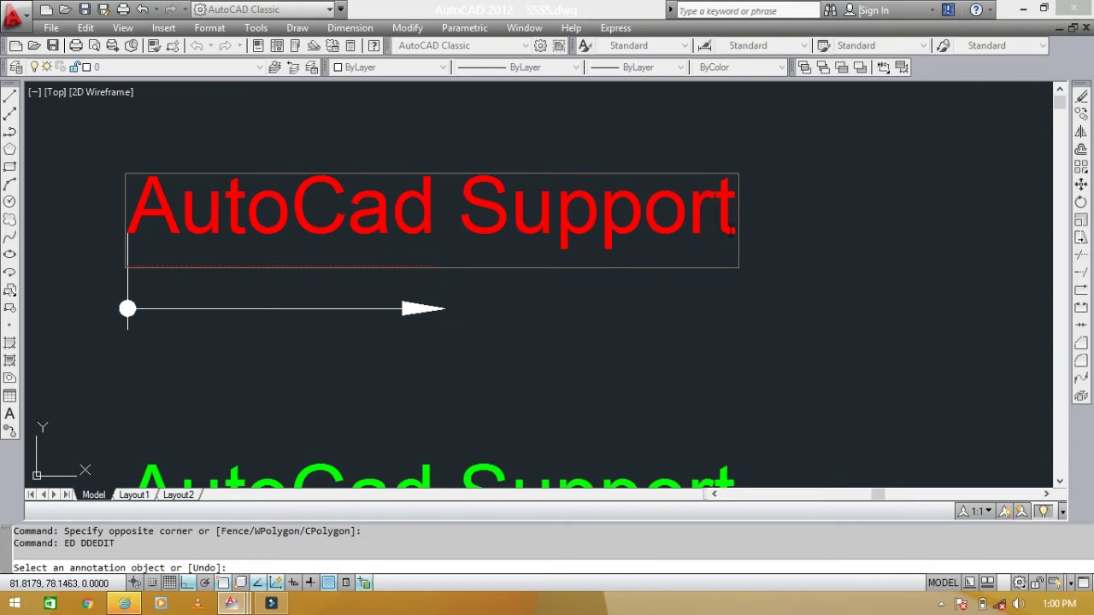
text(SSSSSSSSSSSS)
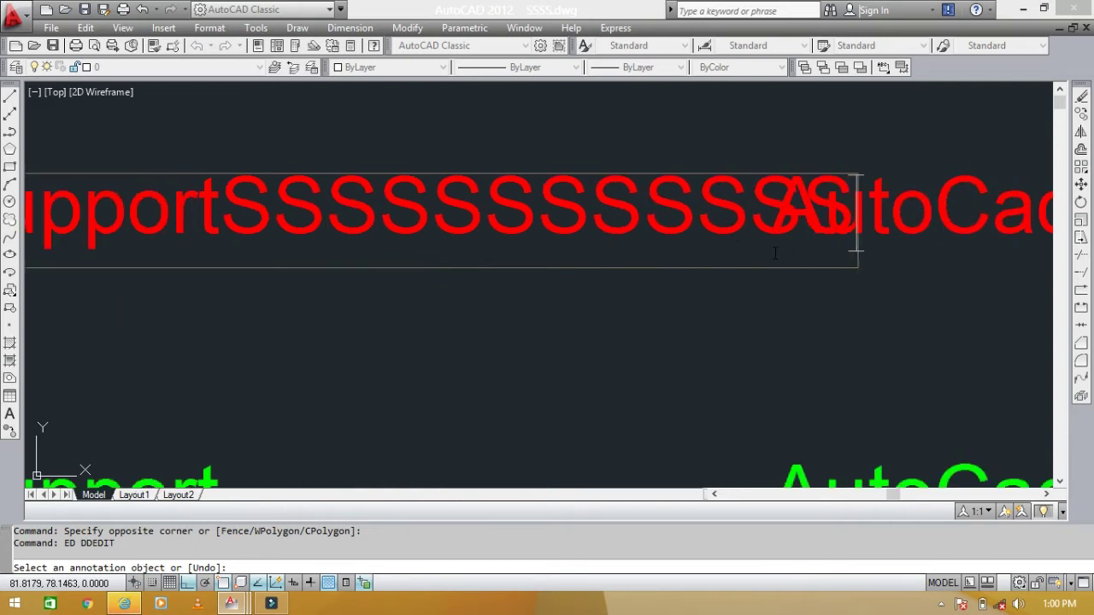
key(Escape)
key(Escape)
scroll(795, 247, down, 4)
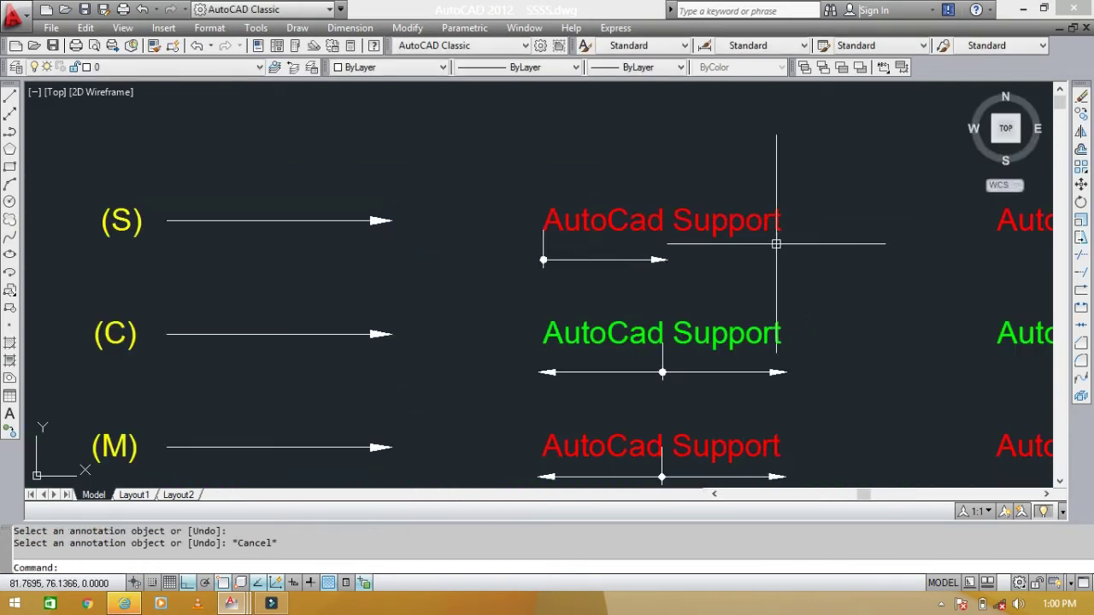
middle_drag(622, 355, 618, 294)
scroll(669, 296, up, 2)
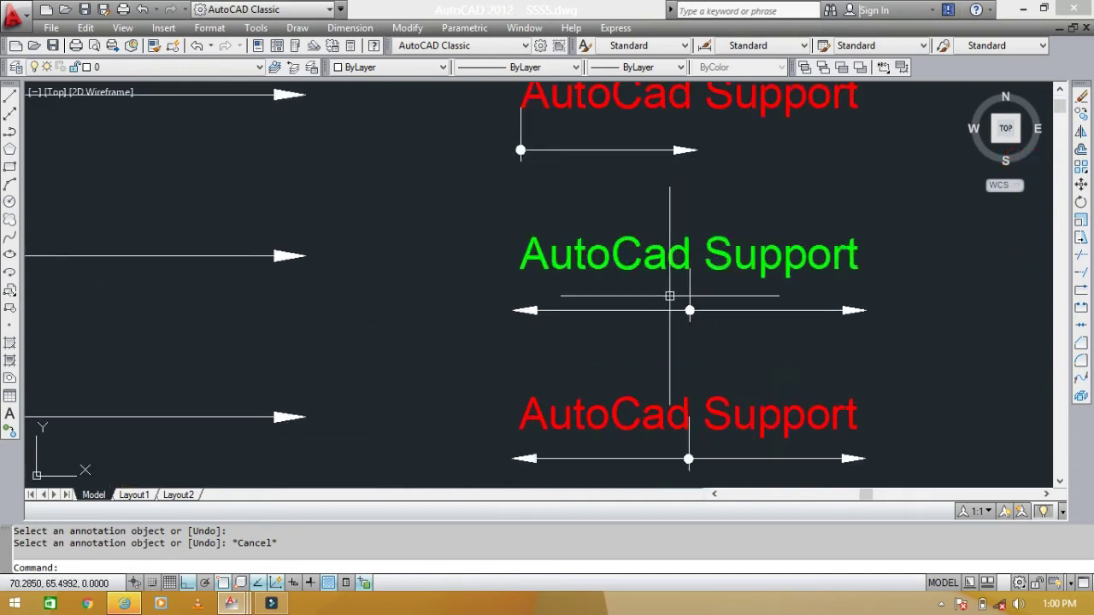
click(726, 254)
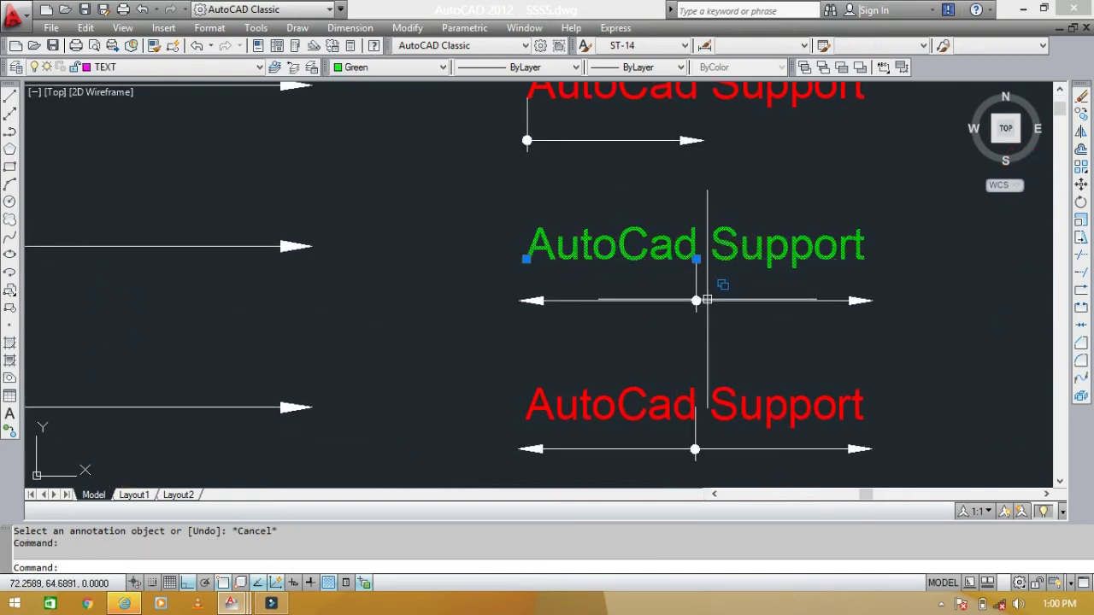
scroll(706, 286, up, 5)
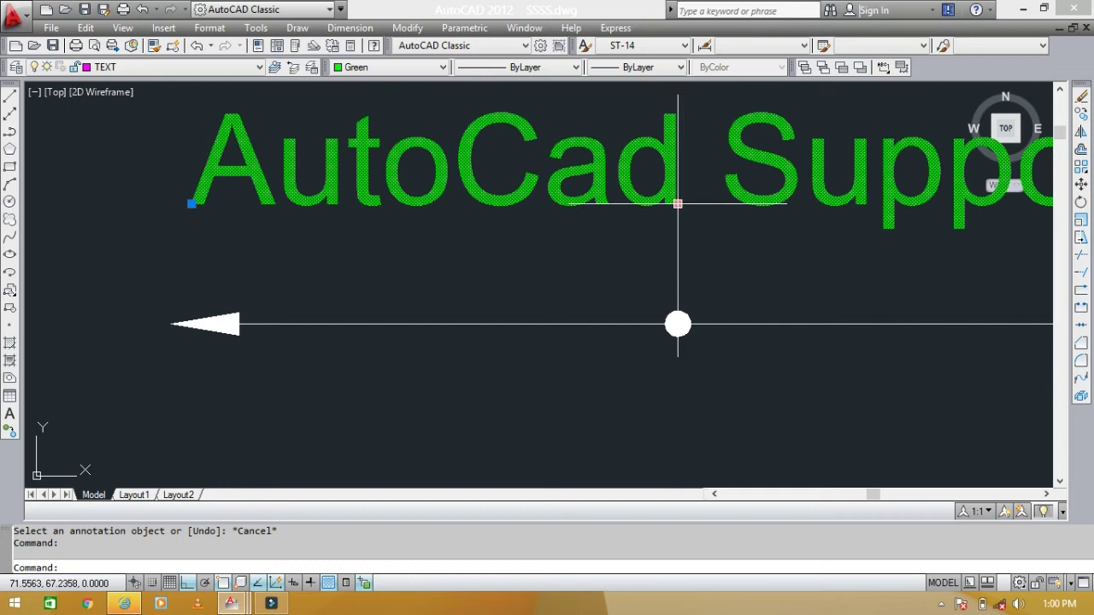
scroll(678, 204, down, 2)
middle_drag(704, 247, 622, 256)
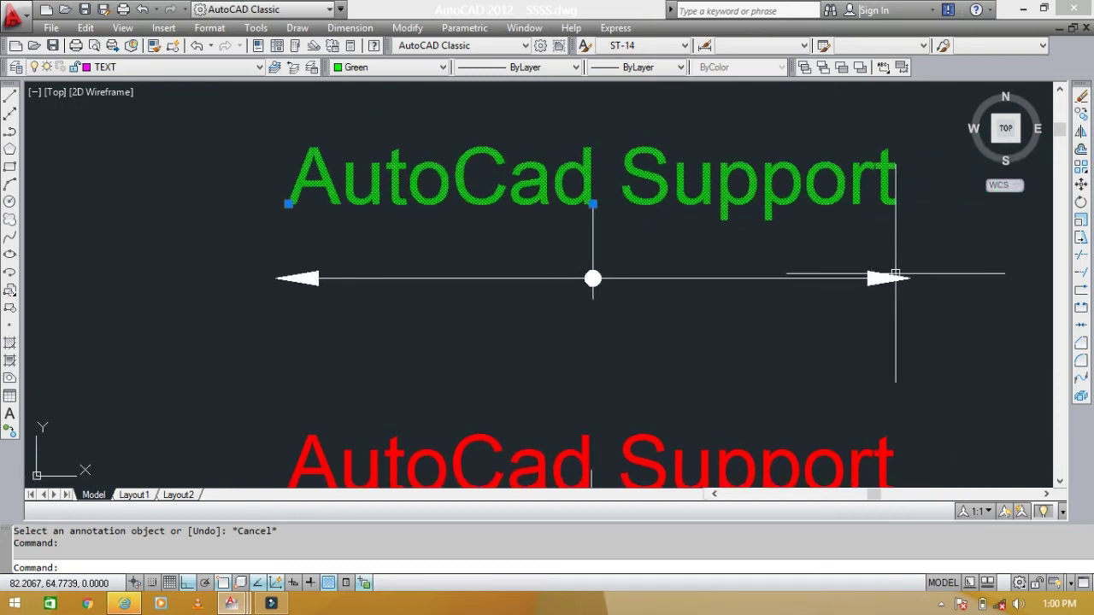
middle_drag(553, 293, 505, 318)
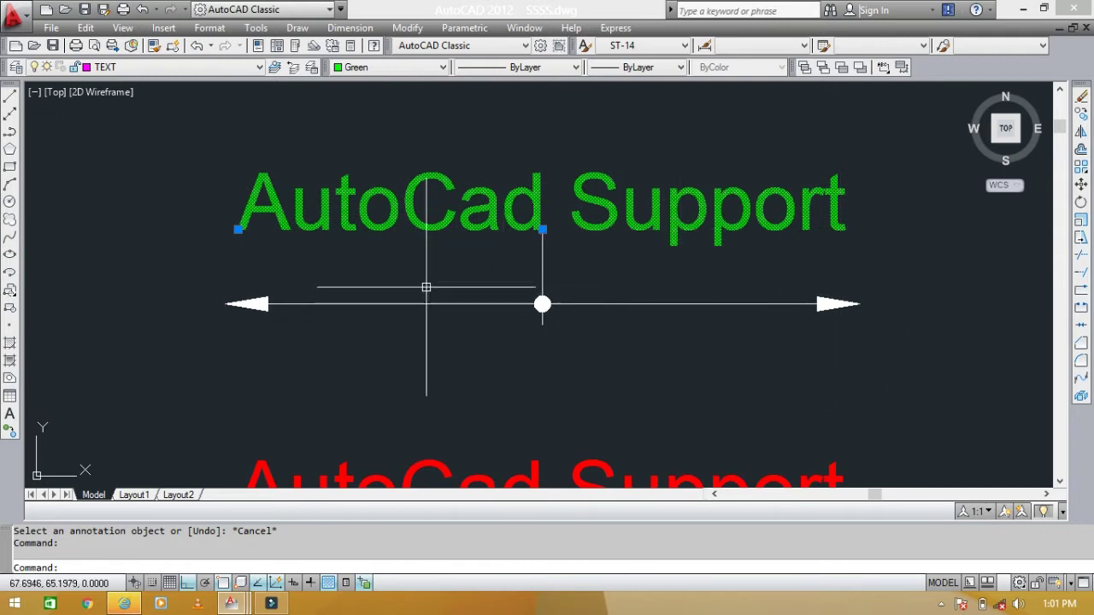
key(Escape)
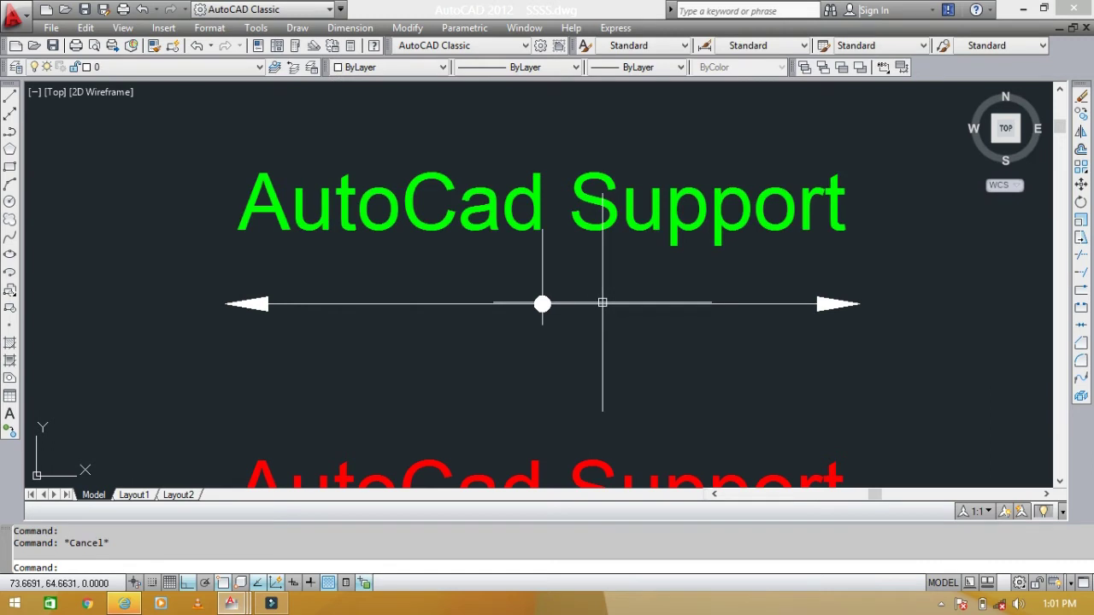
text(ED)
key(Return)
click(603, 222)
text(DDDDDDDD)
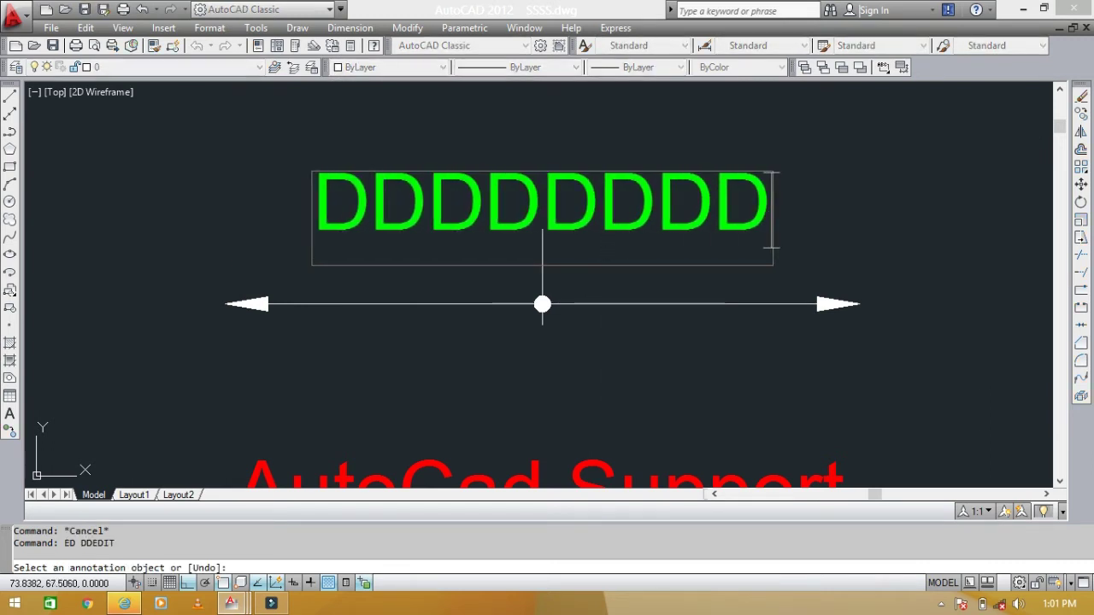
key(Escape)
scroll(632, 274, down, 1)
middle_drag(620, 286, 847, 257)
scroll(649, 207, down, 1)
mouse_move(649, 207)
middle_down()
mouse_move(716, 254)
mouse_move(796, 247)
mouse_move(538, 219)
mouse_move(691, 256)
middle_up()
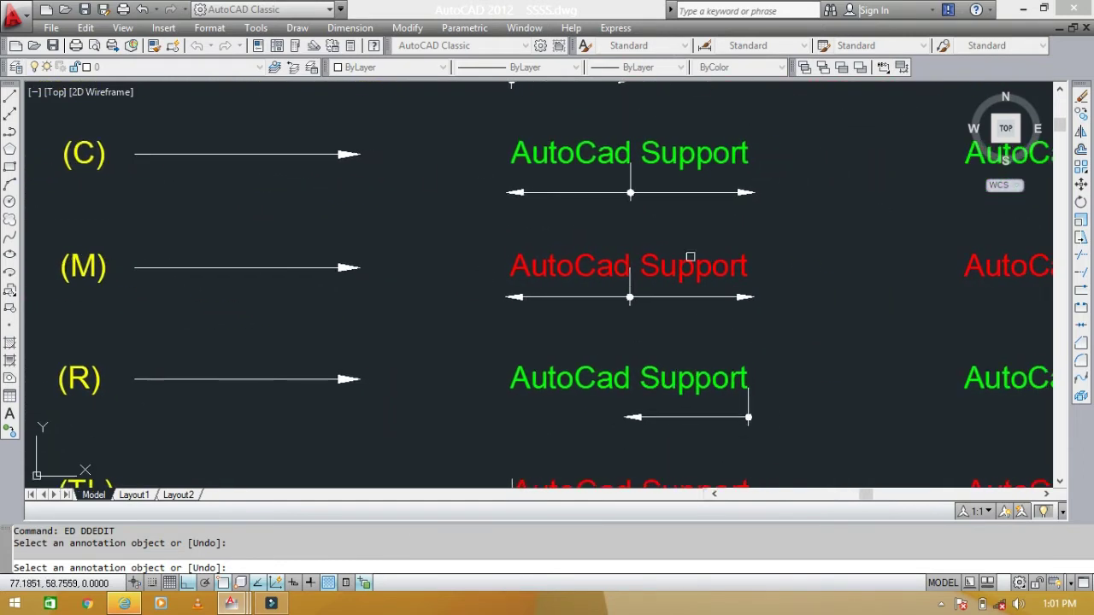
key(Escape)
scroll(650, 273, up, 3)
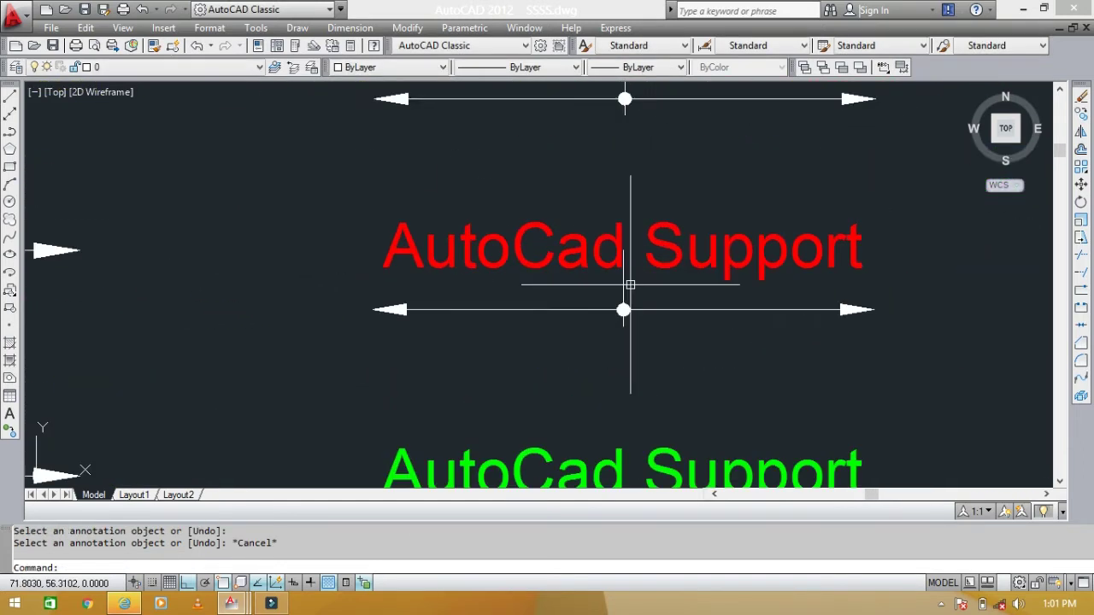
scroll(654, 274, up, 2)
click(658, 249)
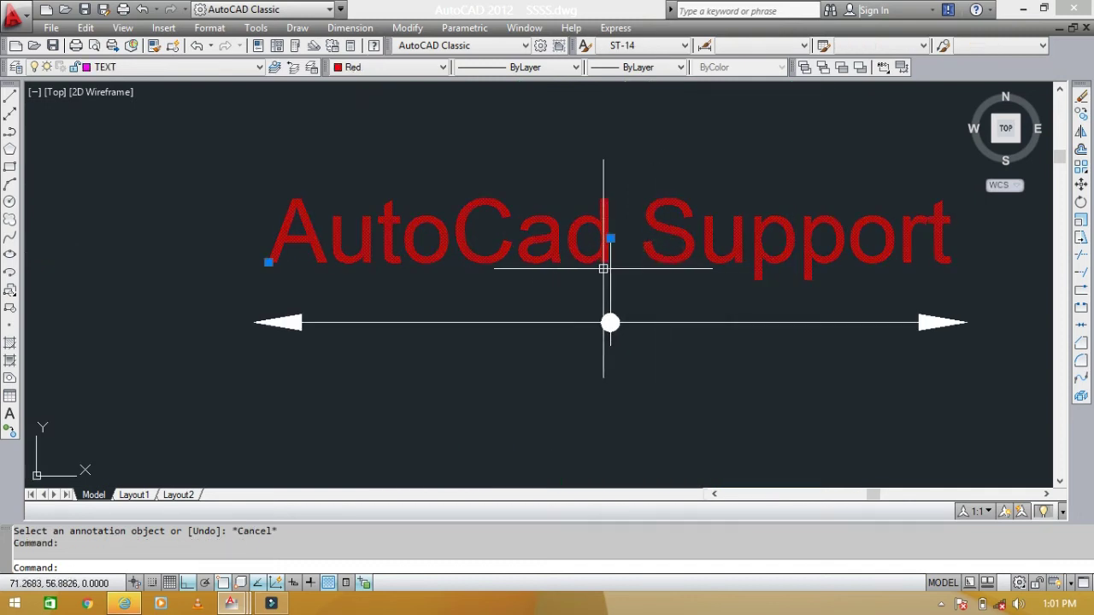
scroll(611, 244, up, 1)
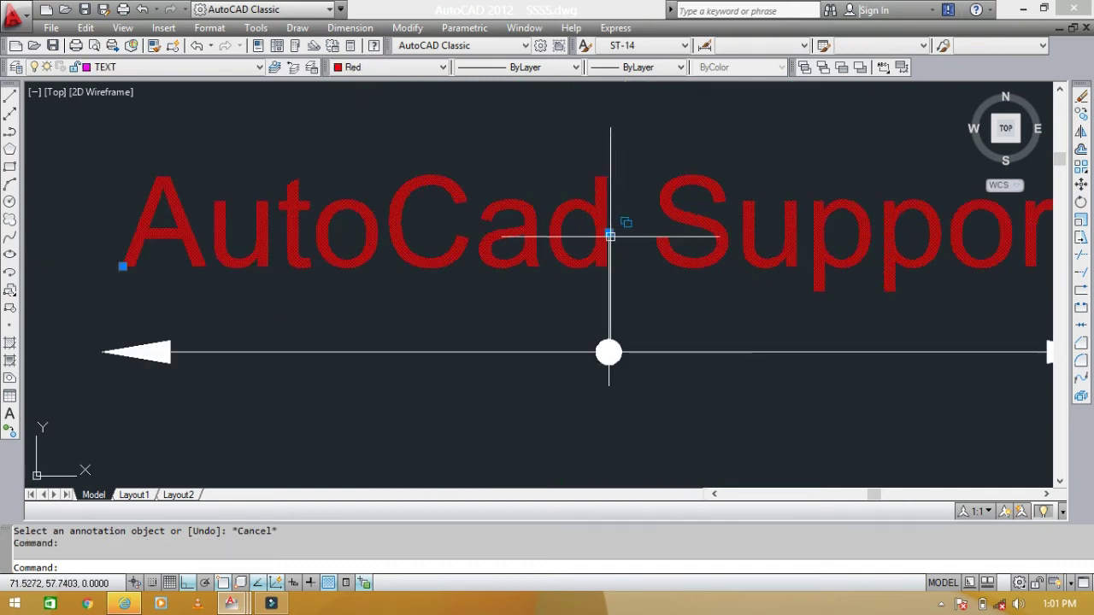
key(Escape)
scroll(641, 228, down, 3)
middle_drag(640, 227, 630, 261)
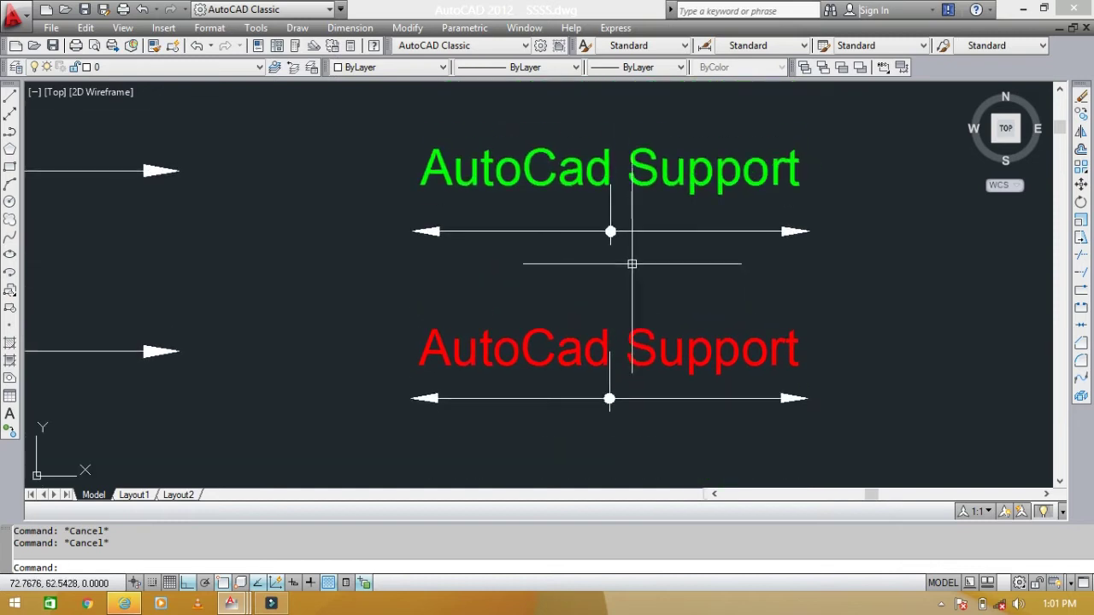
scroll(643, 175, up, 3)
click(643, 175)
scroll(598, 187, up, 2)
scroll(556, 186, up, 1)
scroll(587, 202, down, 4)
scroll(580, 196, up, 3)
key(Escape)
scroll(579, 188, down, 6)
scroll(615, 315, up, 5)
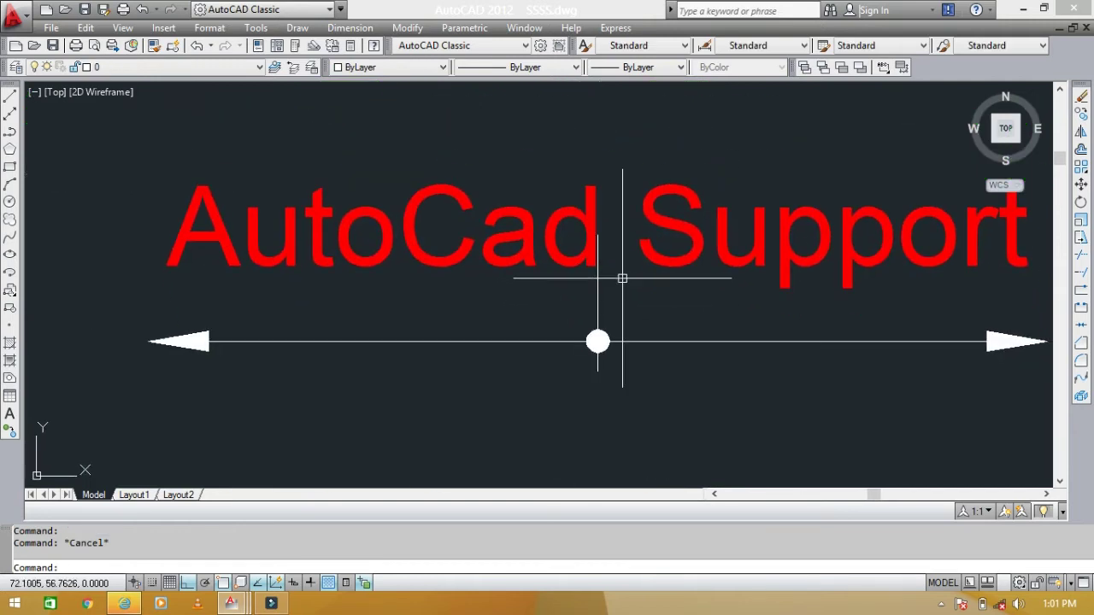
text(ed)
key(Return)
click(648, 260)
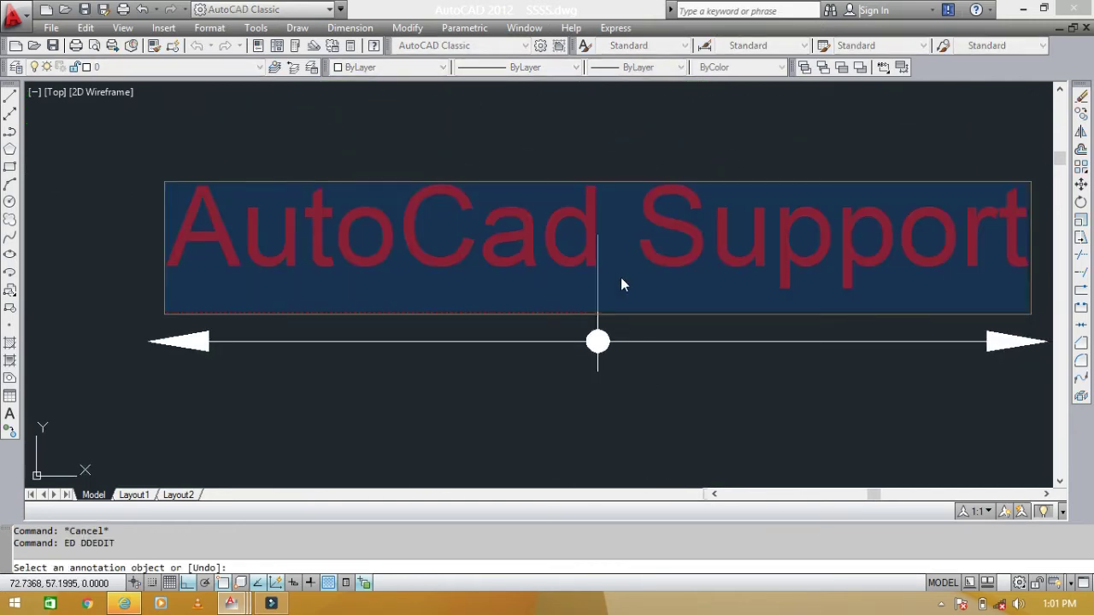
text(DDDDDDD)
key(Escape)
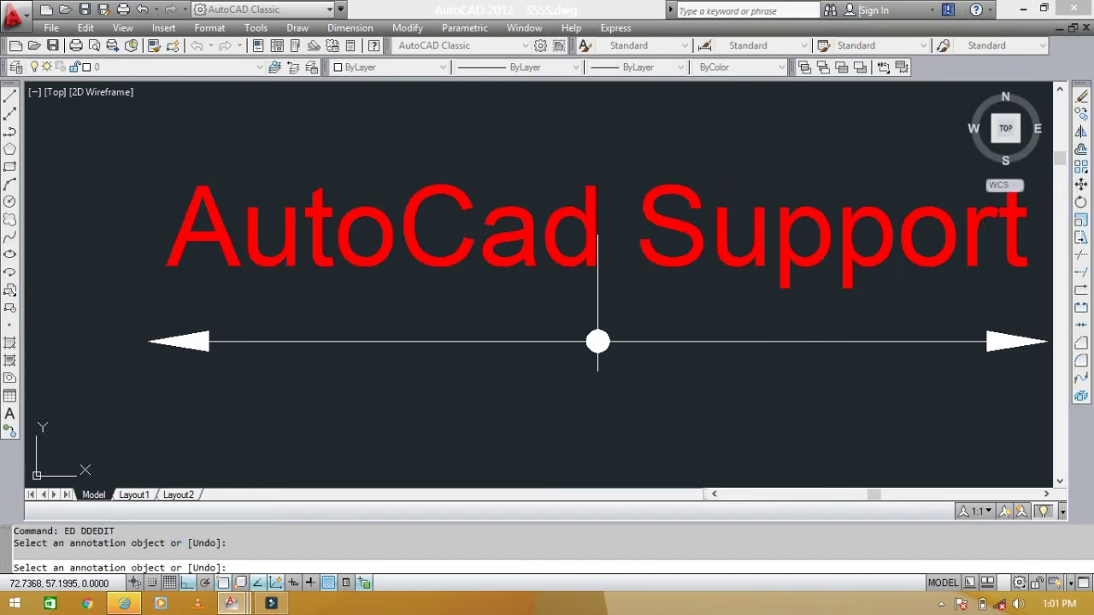
key(Escape)
scroll(633, 307, down, 4)
scroll(620, 324, down, 2)
mouse_move(621, 324)
middle_down()
mouse_move(645, 285)
mouse_move(702, 271)
middle_up()
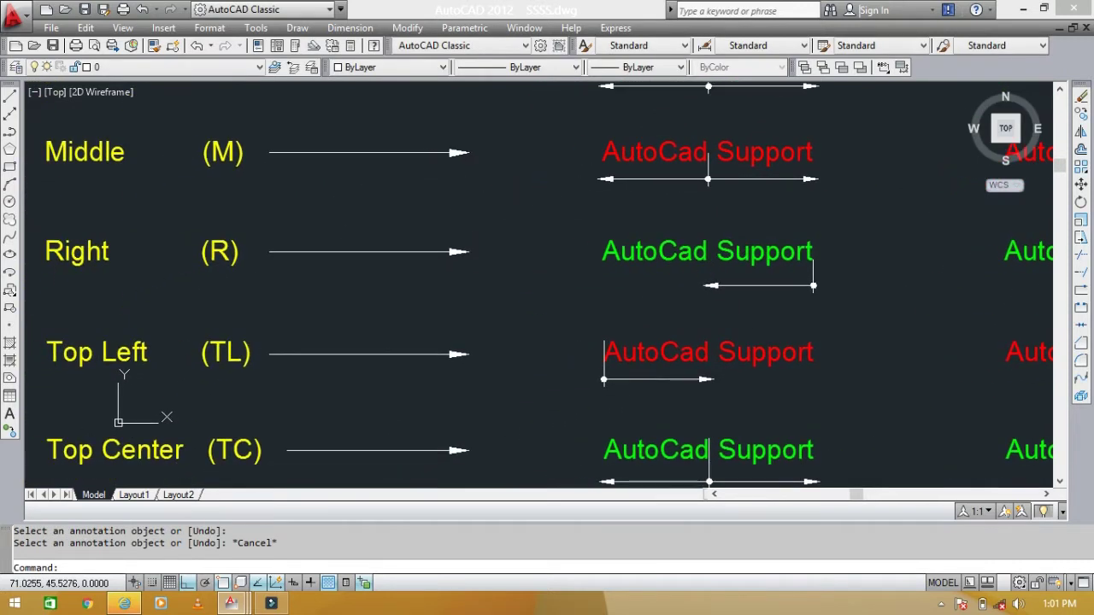
scroll(761, 260, up, 3)
scroll(767, 260, up, 2)
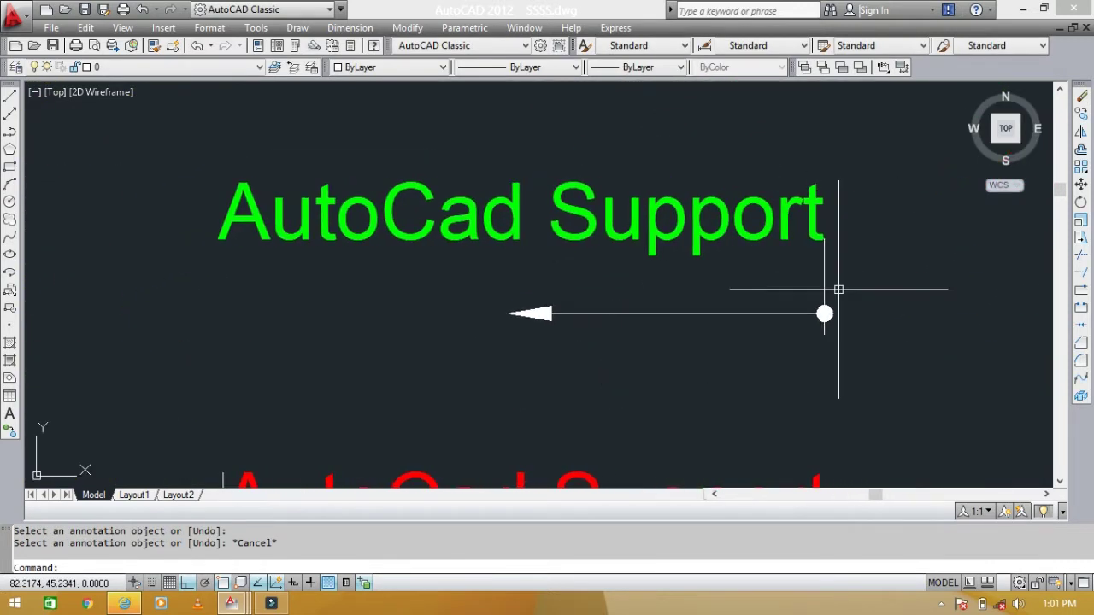
key(Escape)
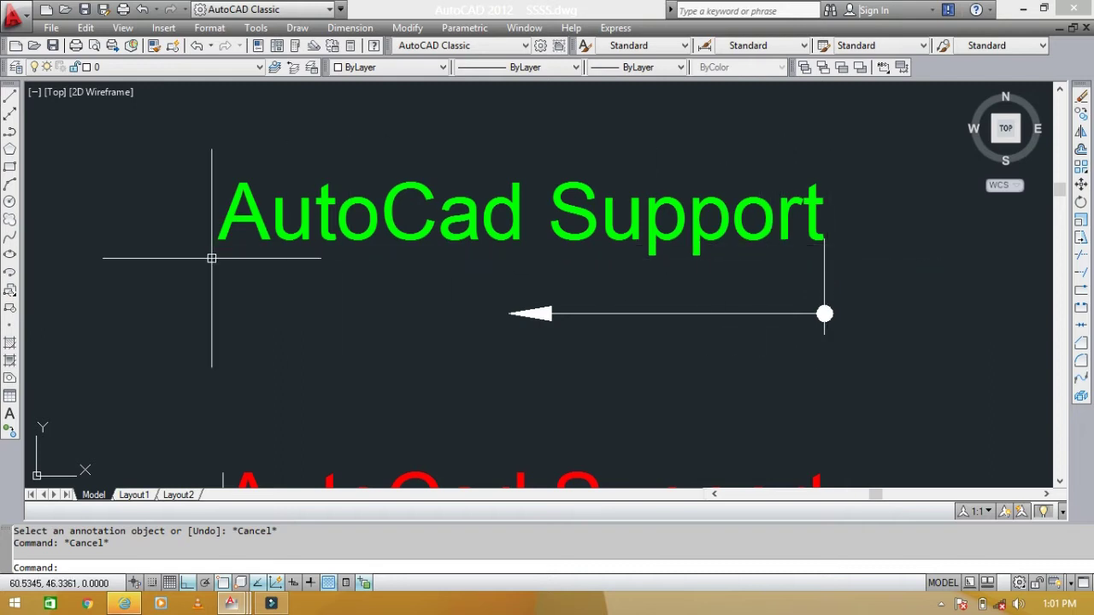
scroll(817, 239, up, 2)
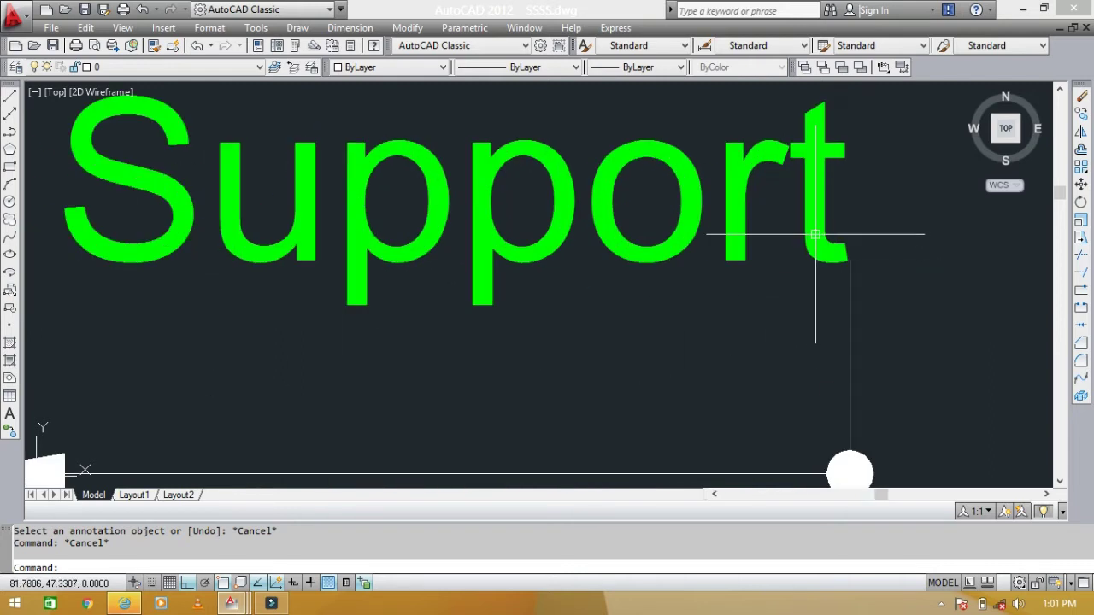
click(808, 254)
scroll(849, 258, down, 1)
scroll(848, 257, down, 3)
text(ed)
key(Return)
text(DDDDDD)
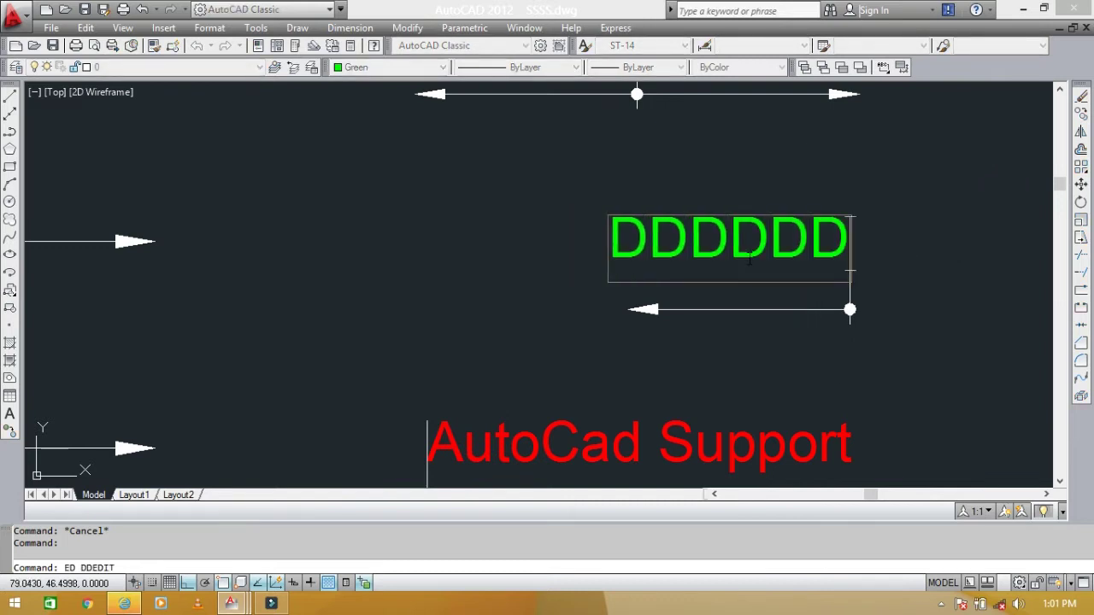
key(Escape)
key(Escape)
scroll(666, 281, down, 3)
middle_drag(666, 280, 667, 279)
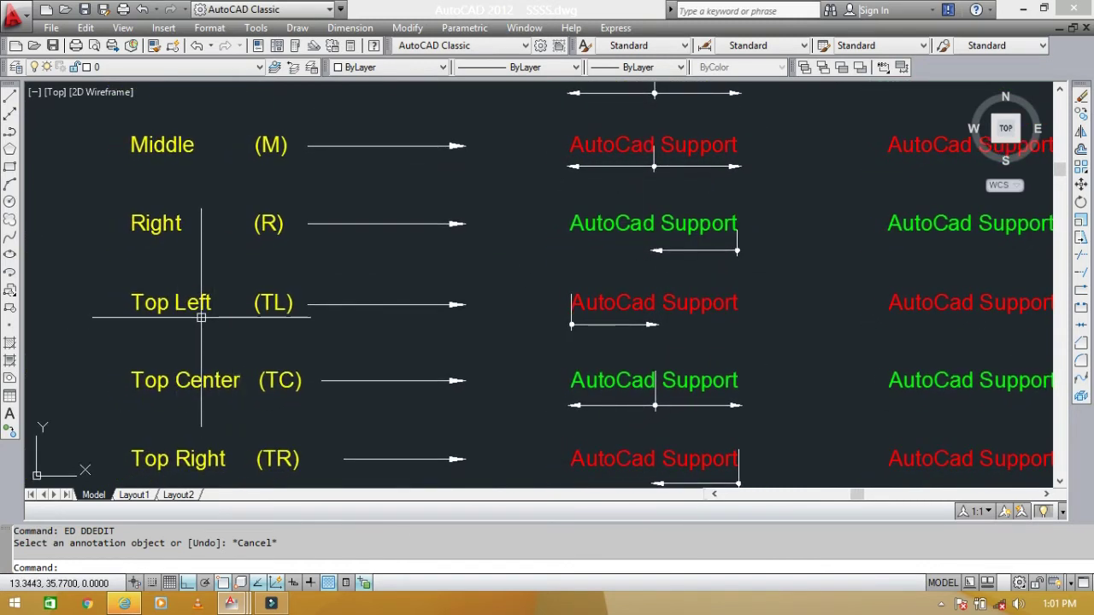
scroll(525, 328, up, 3)
scroll(659, 318, up, 2)
middle_drag(659, 317, 513, 330)
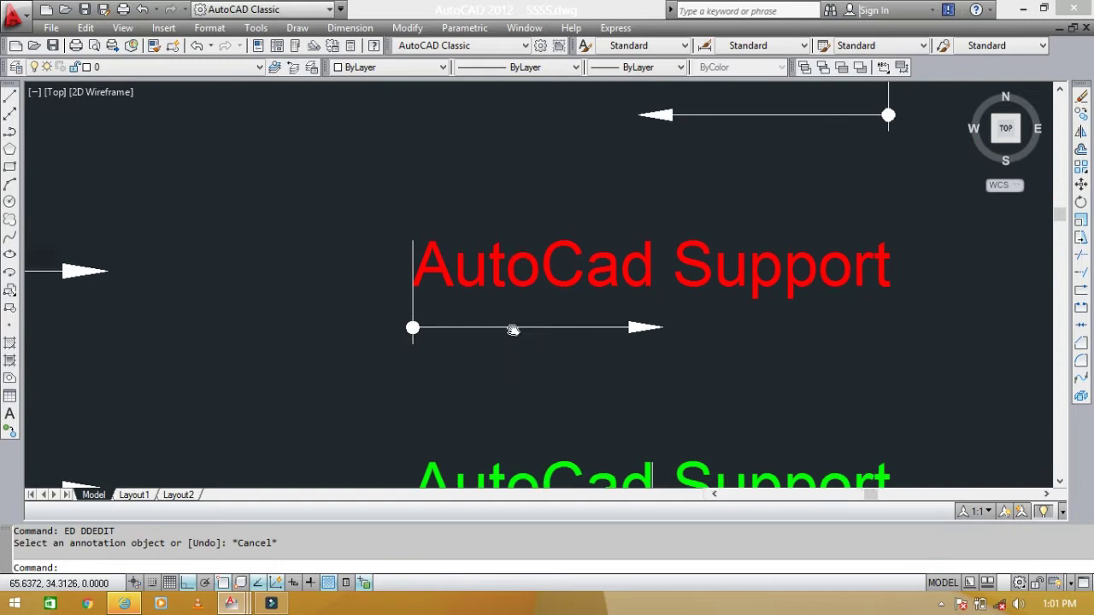
click(498, 277)
scroll(413, 241, up, 2)
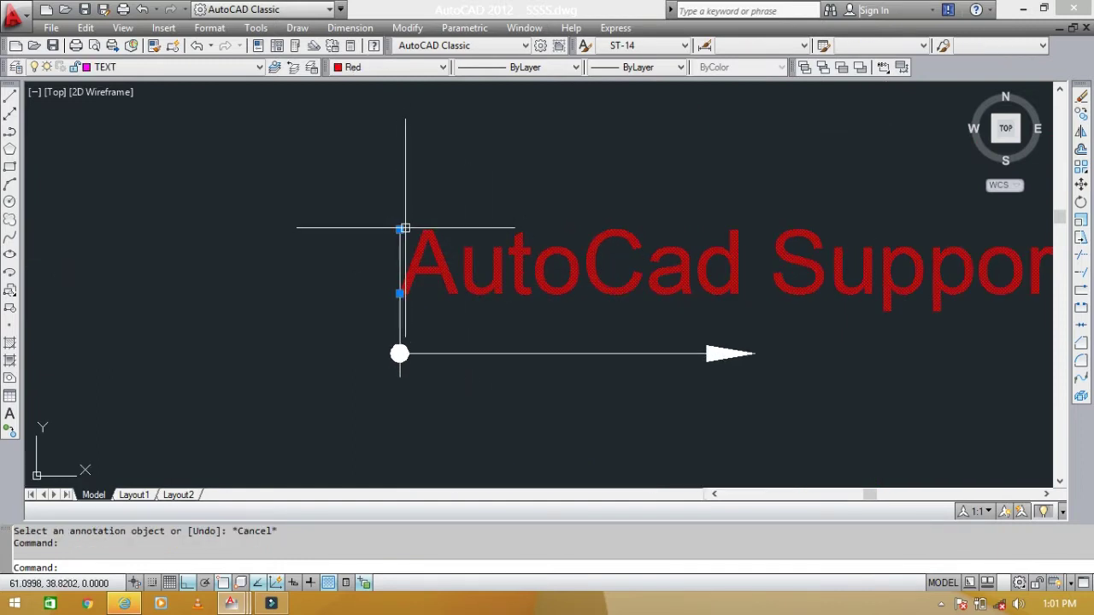
scroll(426, 237, down, 3)
middle_drag(428, 237, 769, 215)
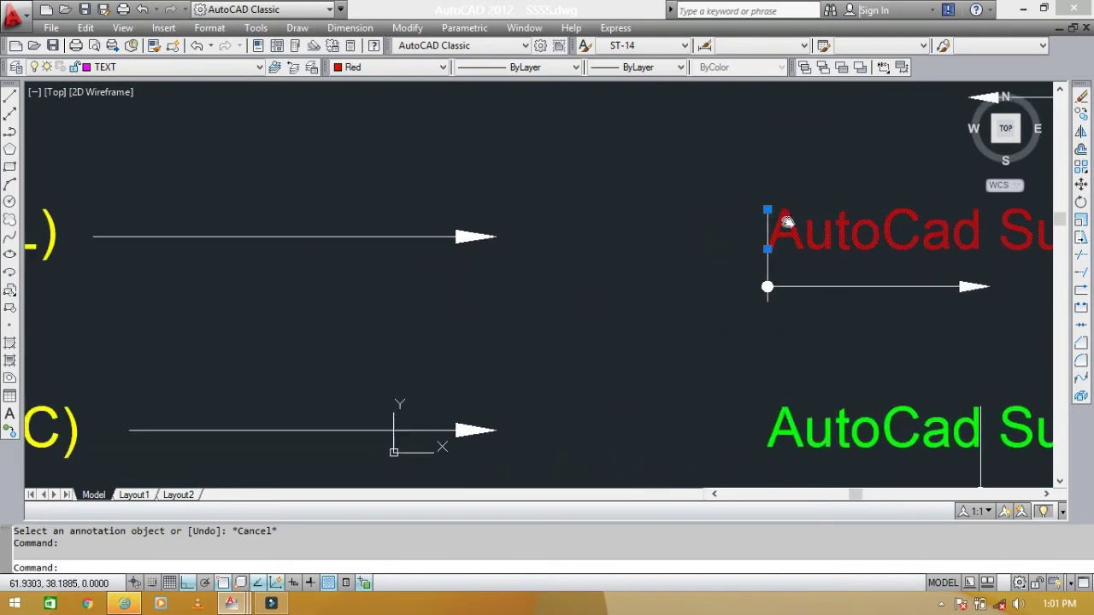
scroll(683, 218, down, 3)
scroll(686, 221, up, 3)
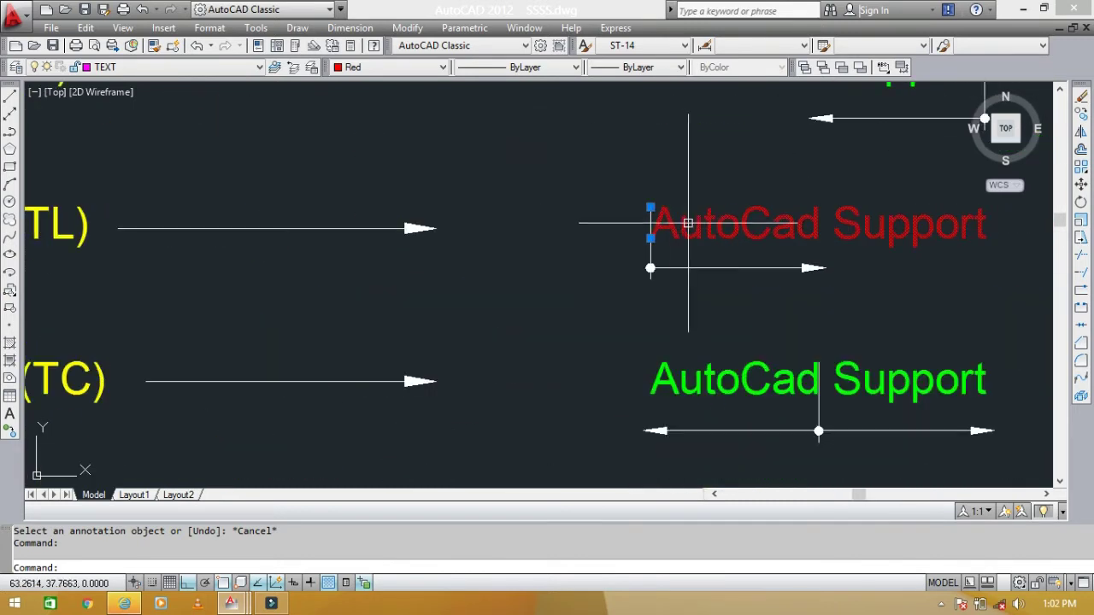
middle_drag(689, 223, 518, 209)
key(Escape)
middle_drag(702, 223, 648, 250)
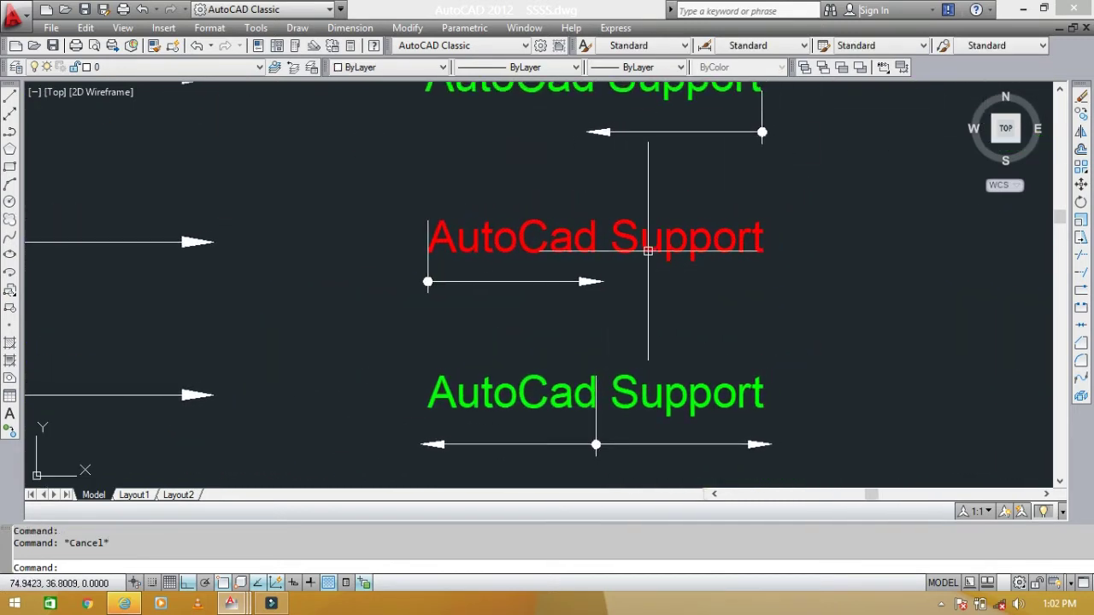
text(ED)
key(Return)
click(571, 246)
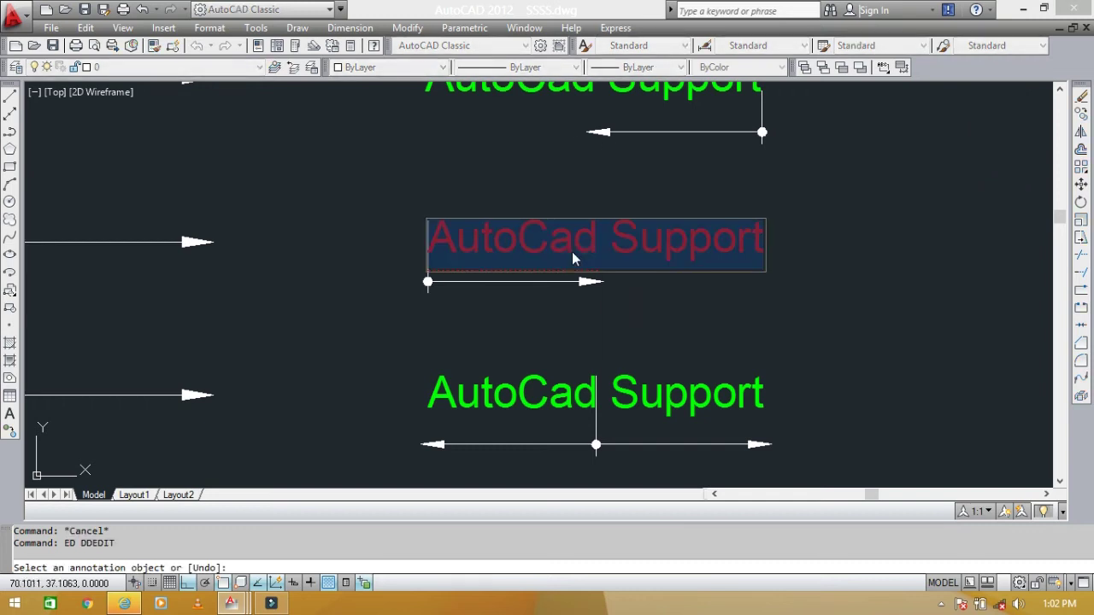
text(DDDDD)
key(Escape)
scroll(572, 251, down, 4)
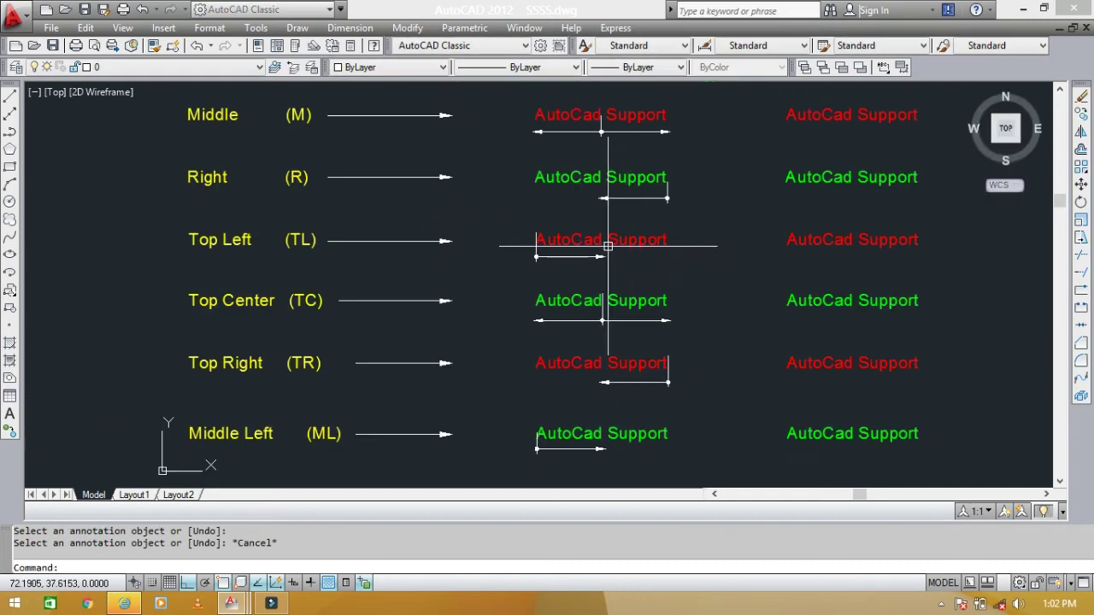
middle_drag(456, 271, 456, 227)
scroll(247, 269, up, 3)
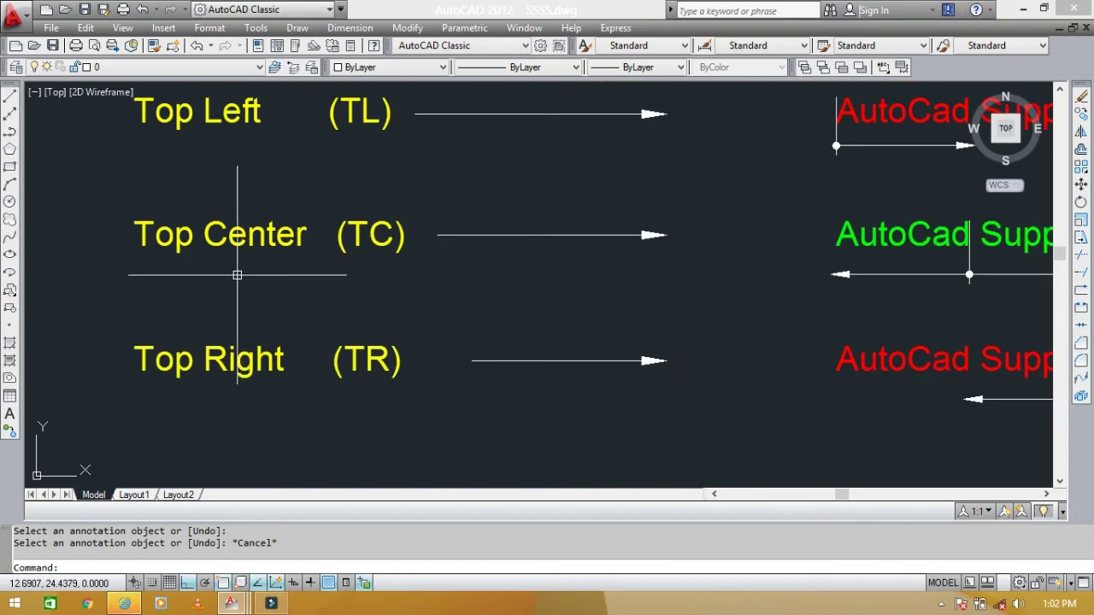
middle_drag(680, 290, 314, 299)
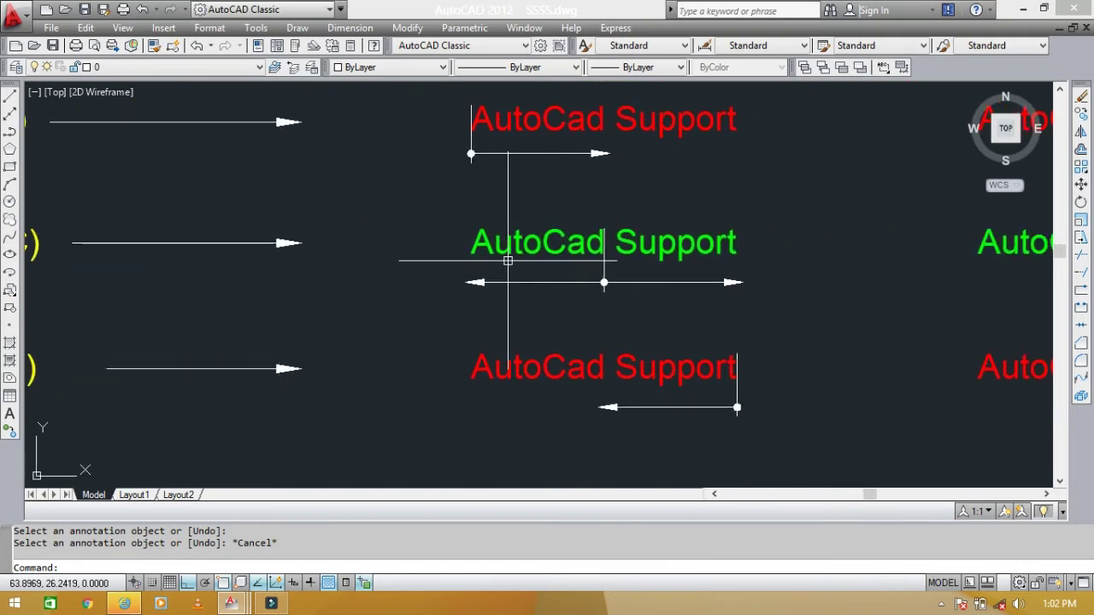
scroll(633, 250, up, 4)
click(632, 250)
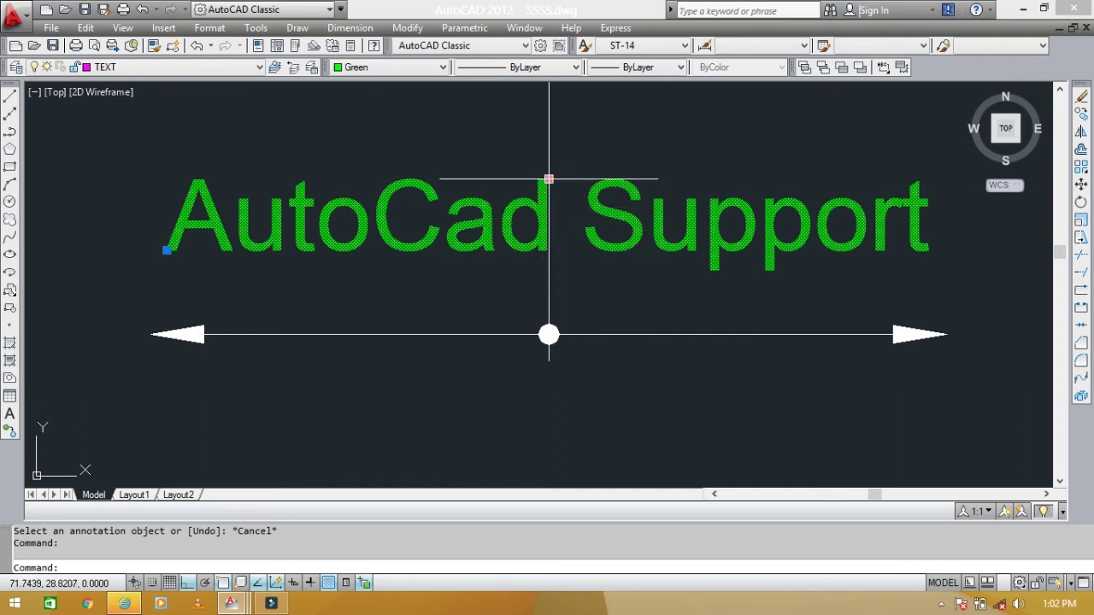
scroll(549, 179, down, 2)
scroll(619, 247, down, 4)
middle_drag(607, 248, 650, 251)
scroll(648, 250, up, 3)
scroll(649, 250, up, 1)
text(ed)
key(Return)
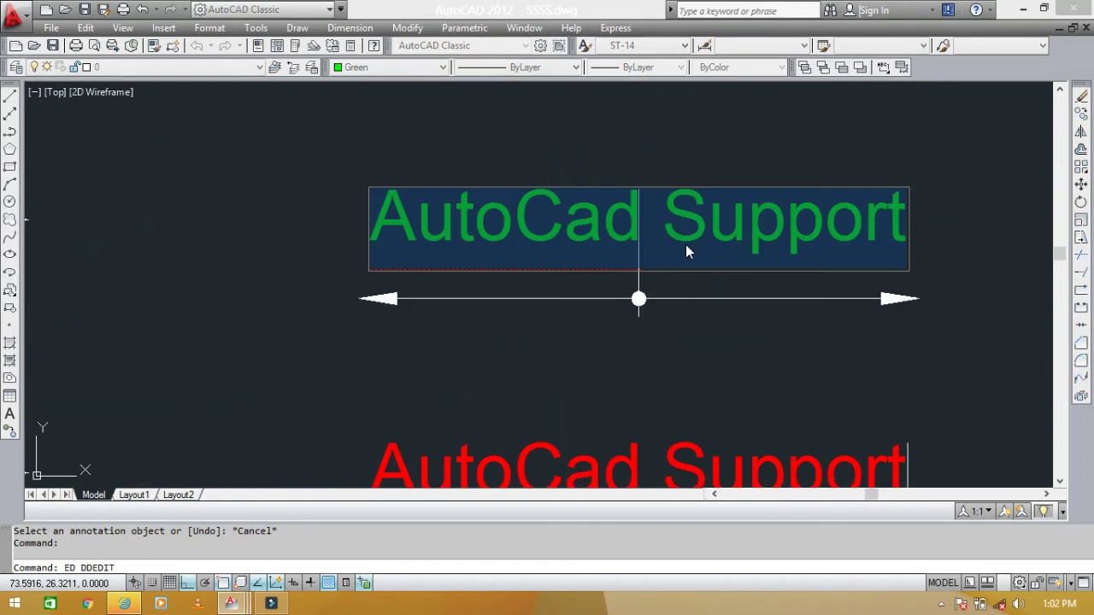
text(DDDDDDDDDDDD)
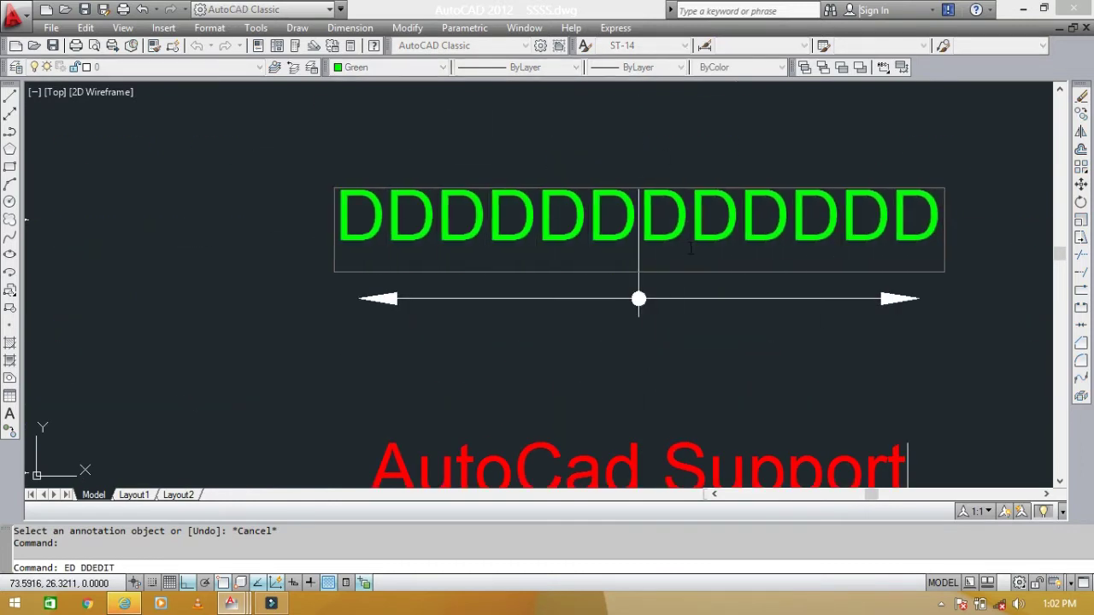
key(Escape)
key(Escape)
scroll(647, 264, down, 2)
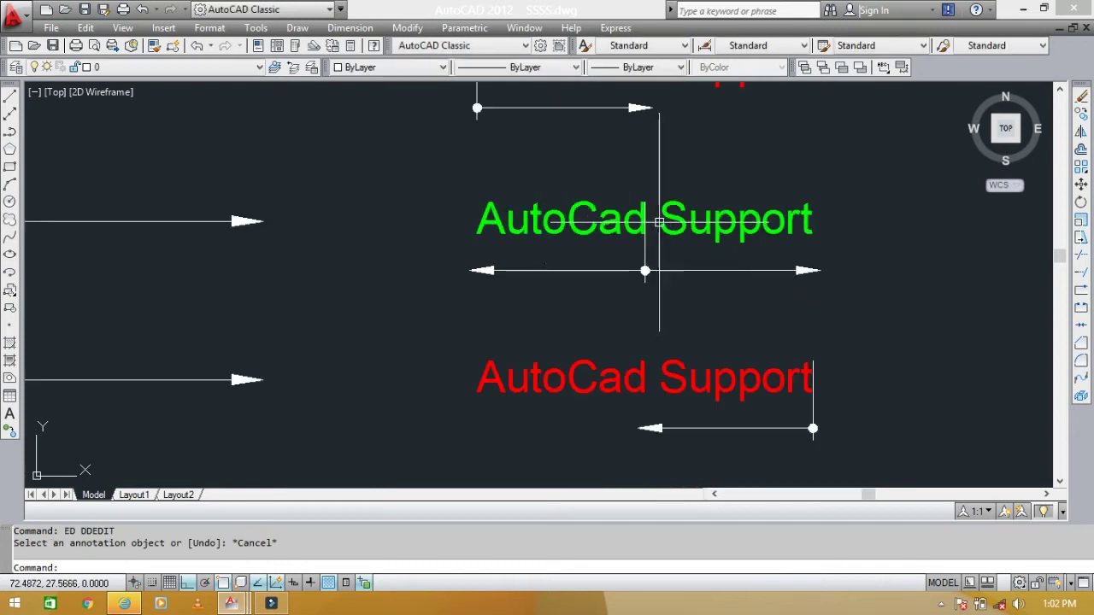
scroll(640, 298, down, 3)
scroll(320, 278, up, 3)
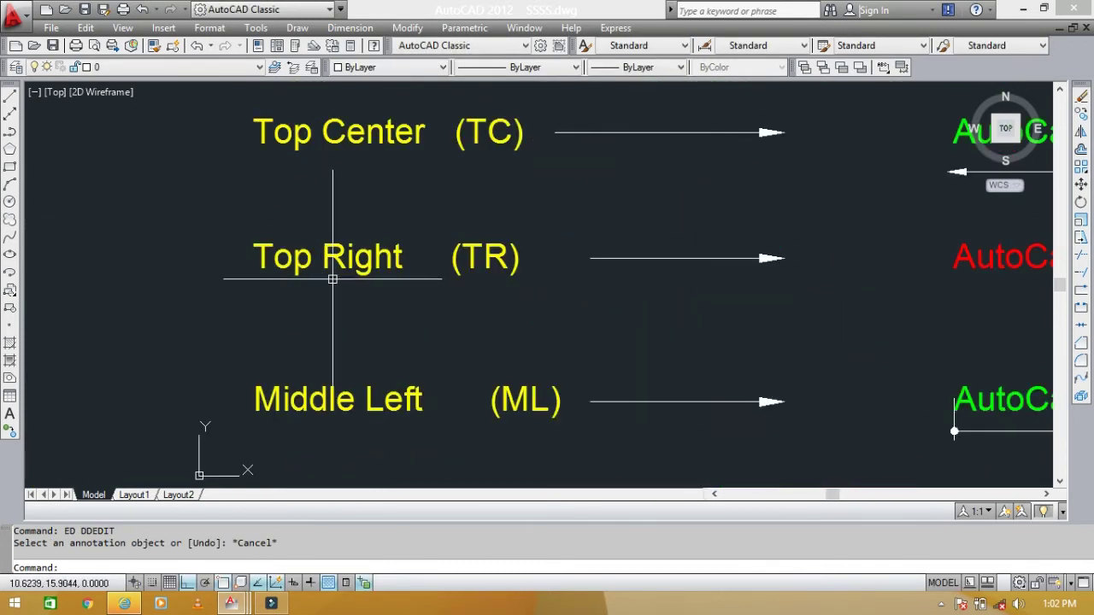
middle_drag(808, 298, 137, 283)
scroll(581, 278, up, 2)
scroll(582, 278, up, 2)
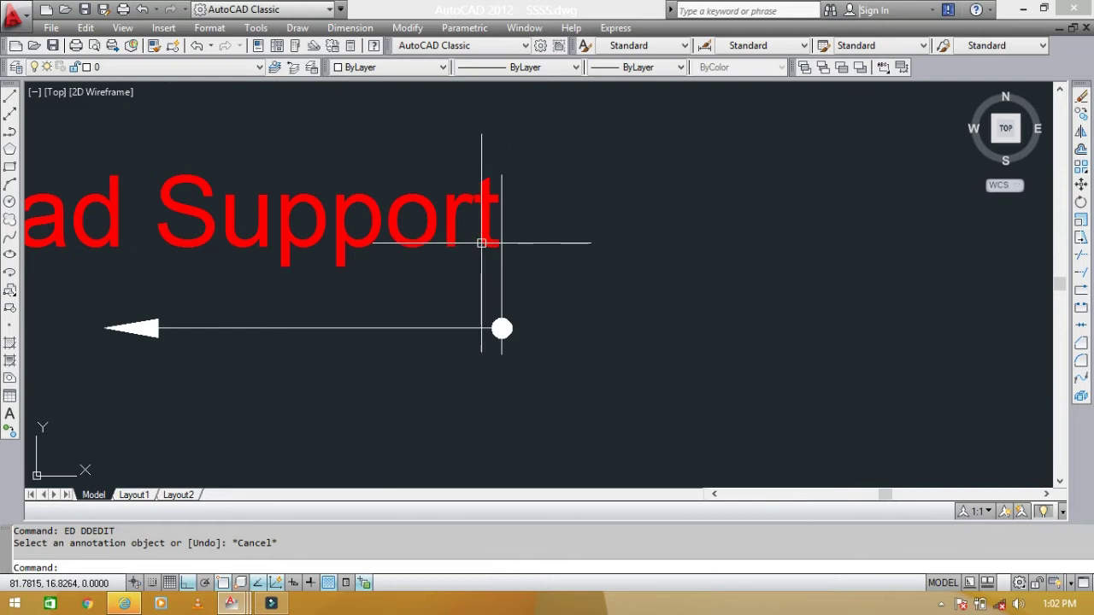
scroll(620, 276, up, 1)
click(603, 224)
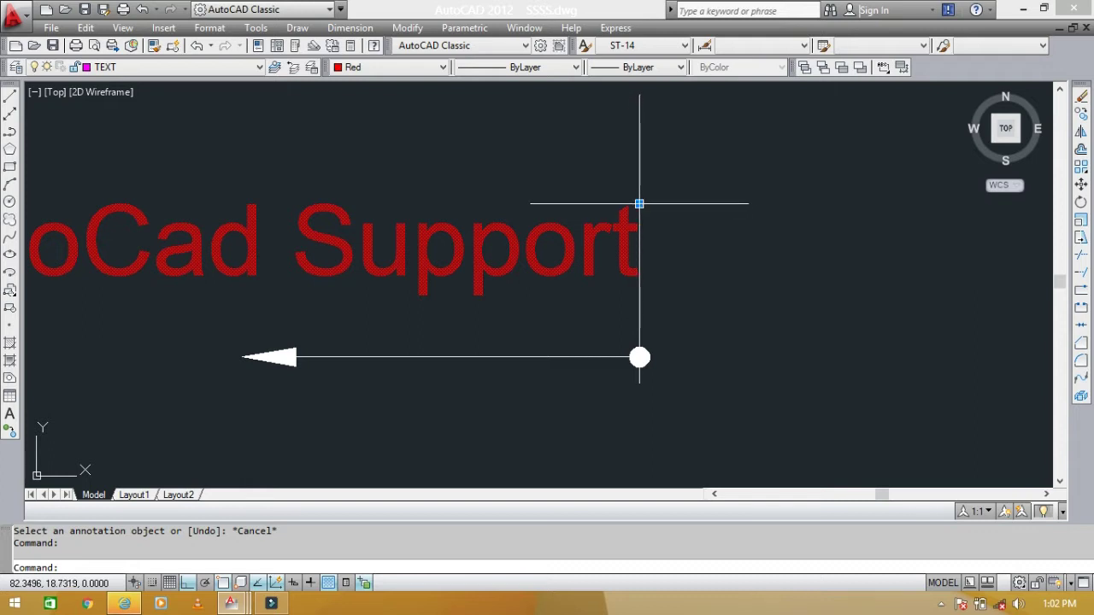
middle_drag(636, 319, 746, 308)
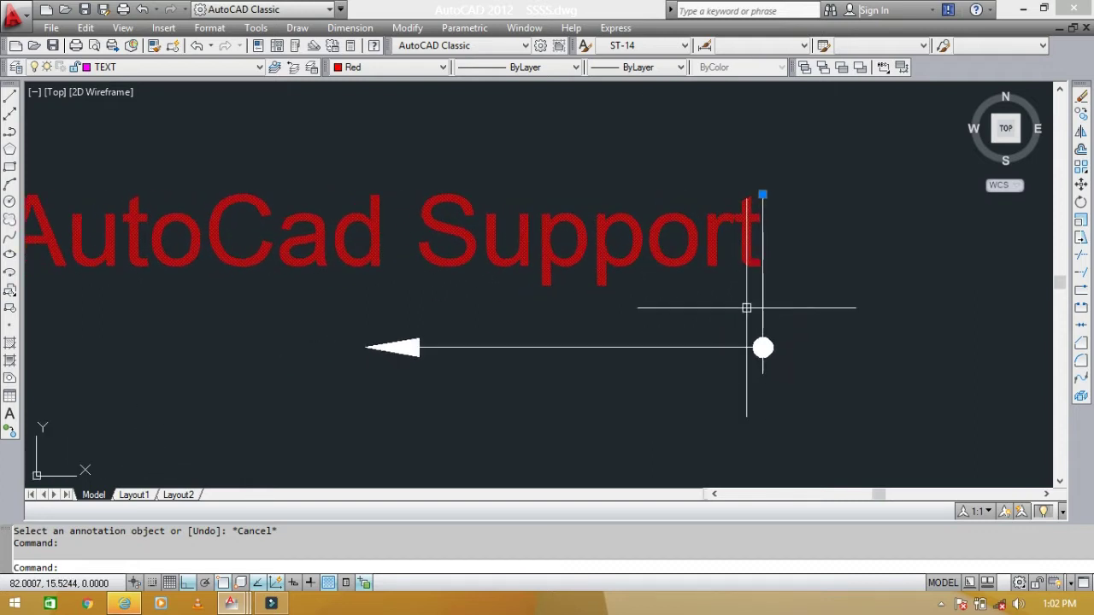
scroll(746, 308, down, 2)
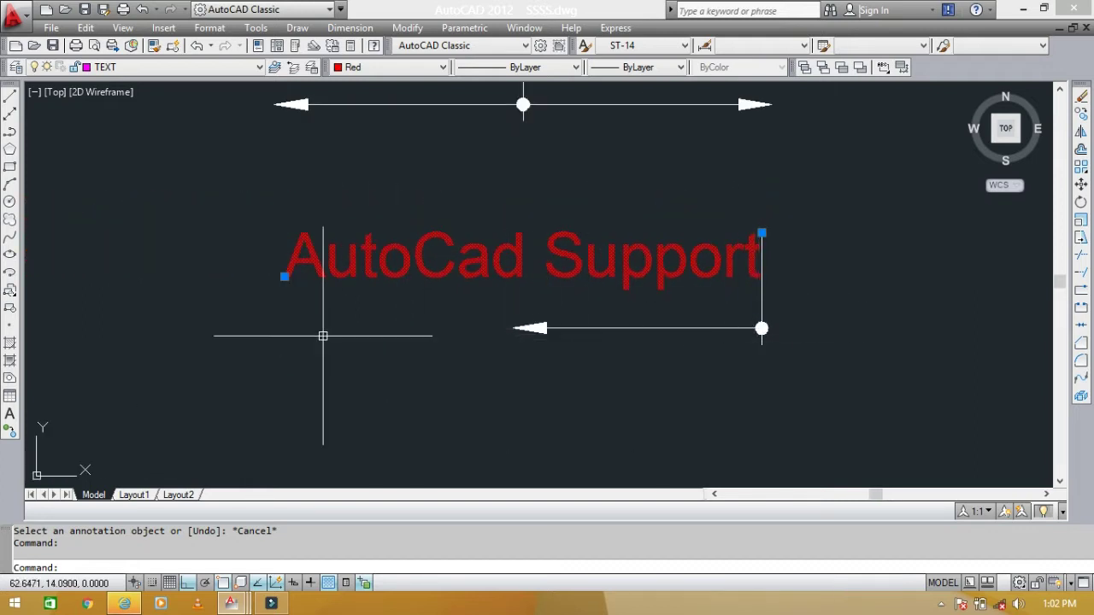
key(Escape)
scroll(589, 350, down, 4)
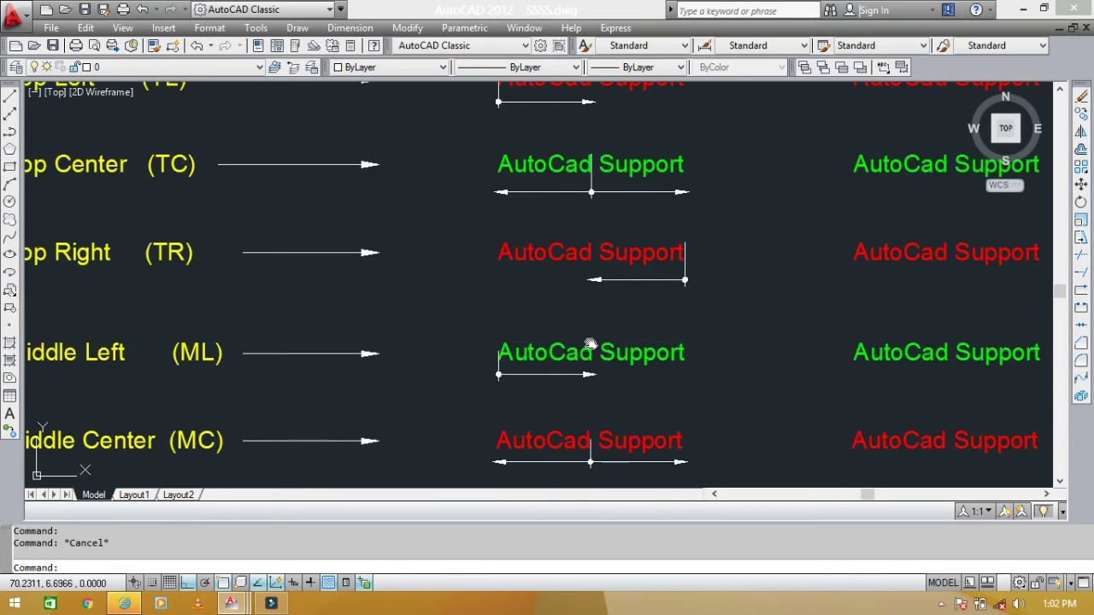
middle_drag(589, 350, 703, 251)
scroll(742, 263, up, 3)
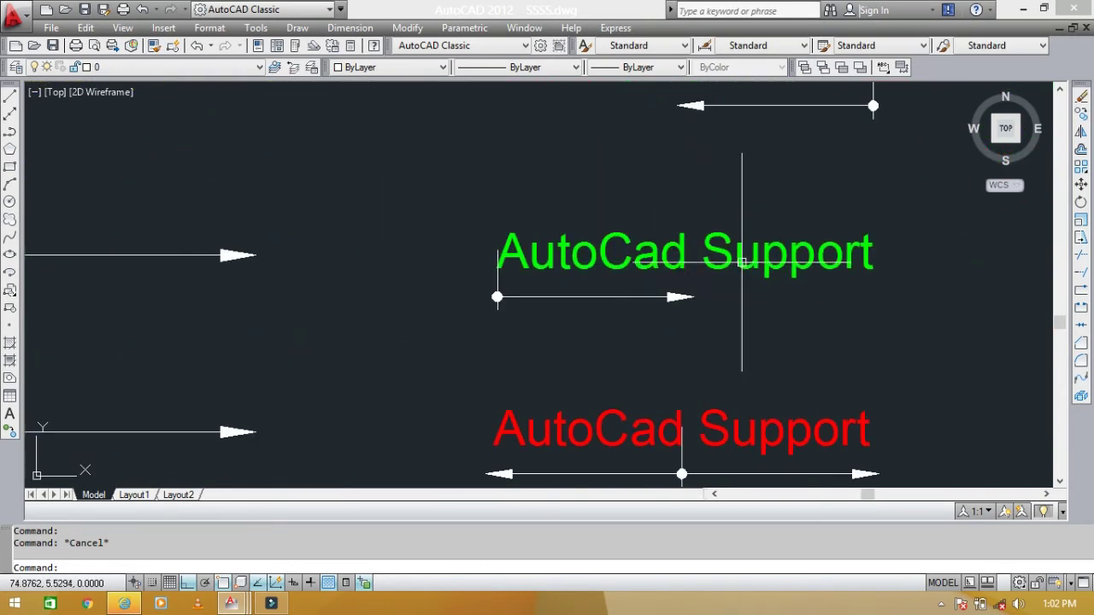
scroll(483, 317, up, 2)
middle_drag(483, 317, 472, 319)
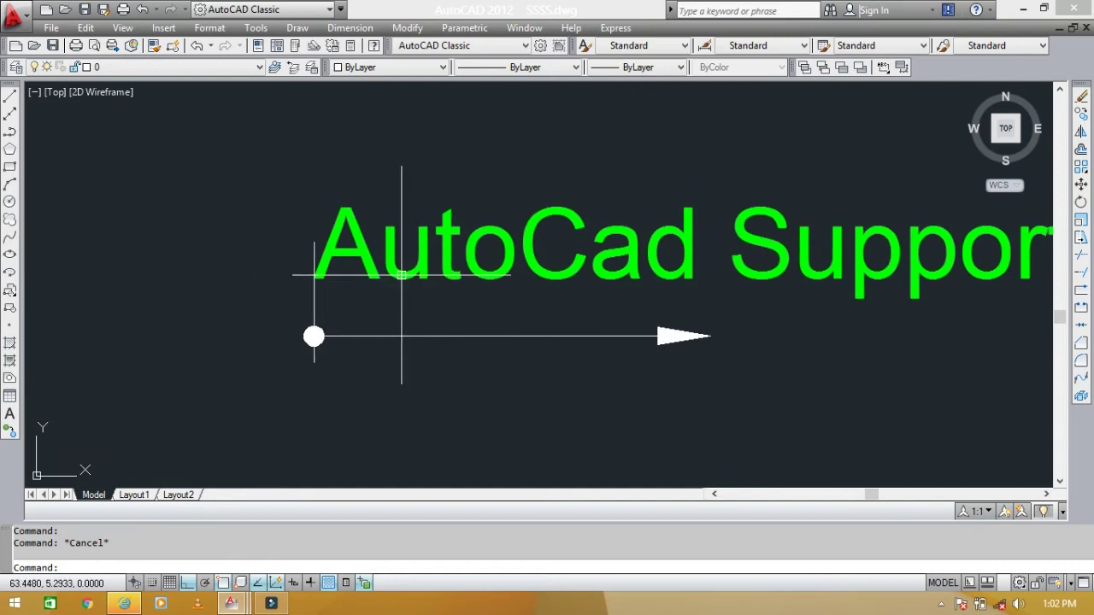
click(402, 272)
scroll(354, 269, up, 3)
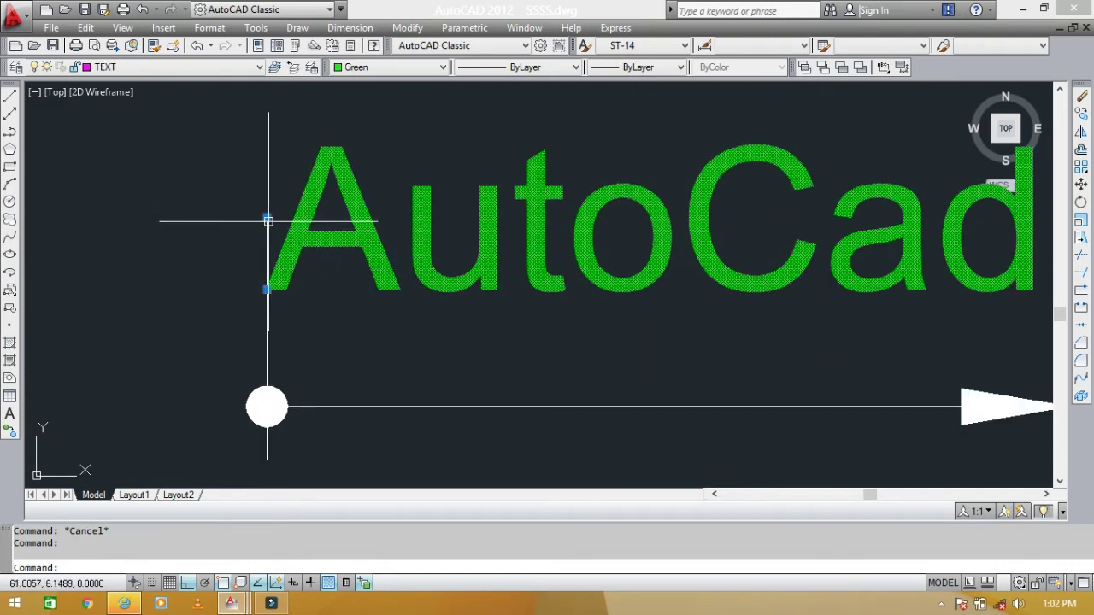
scroll(267, 217, down, 3)
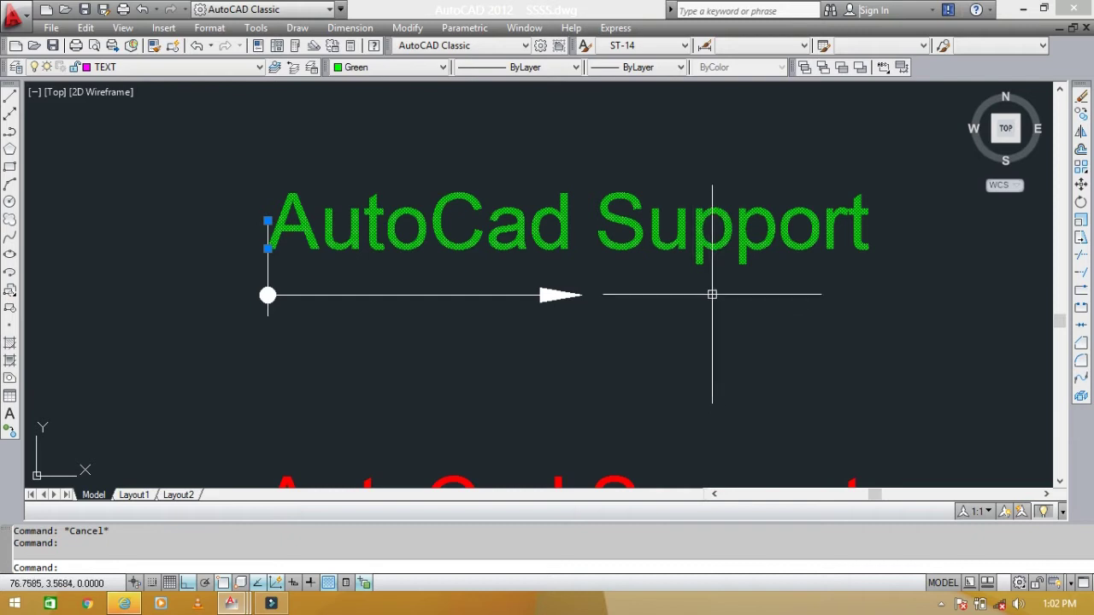
key(Escape)
scroll(710, 292, down, 4)
middle_drag(685, 310, 807, 257)
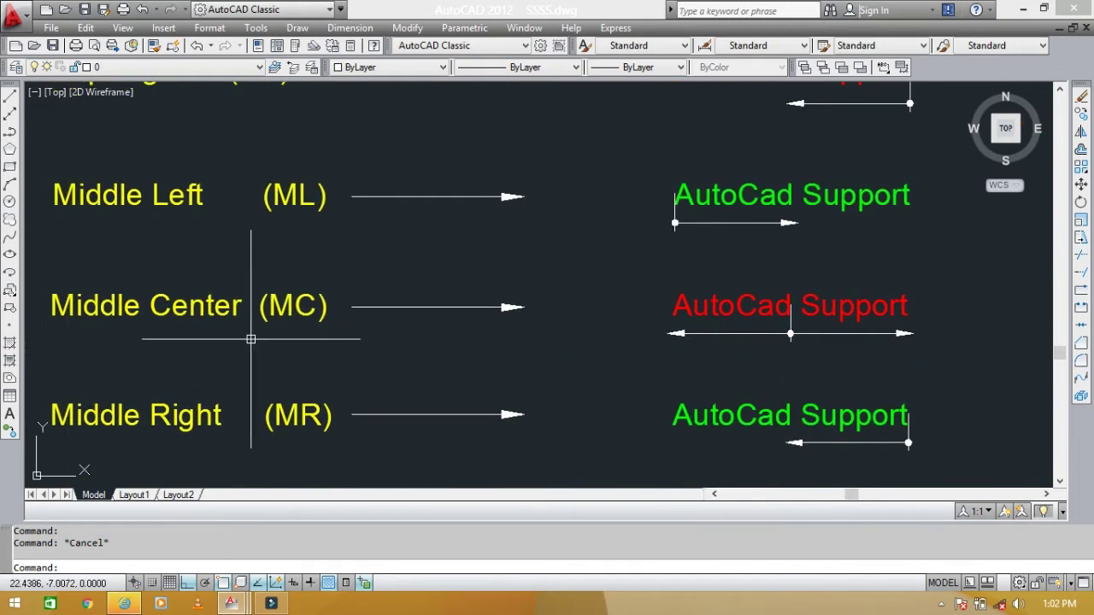
scroll(790, 332, up, 3)
middle_drag(787, 332, 616, 334)
scroll(547, 286, up, 2)
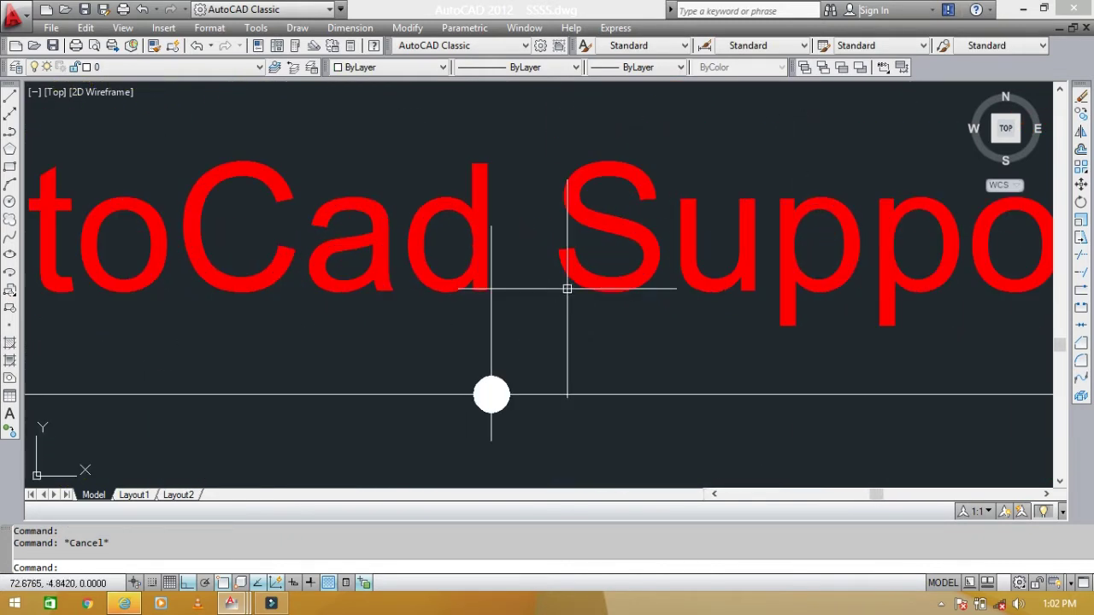
click(586, 248)
click(489, 232)
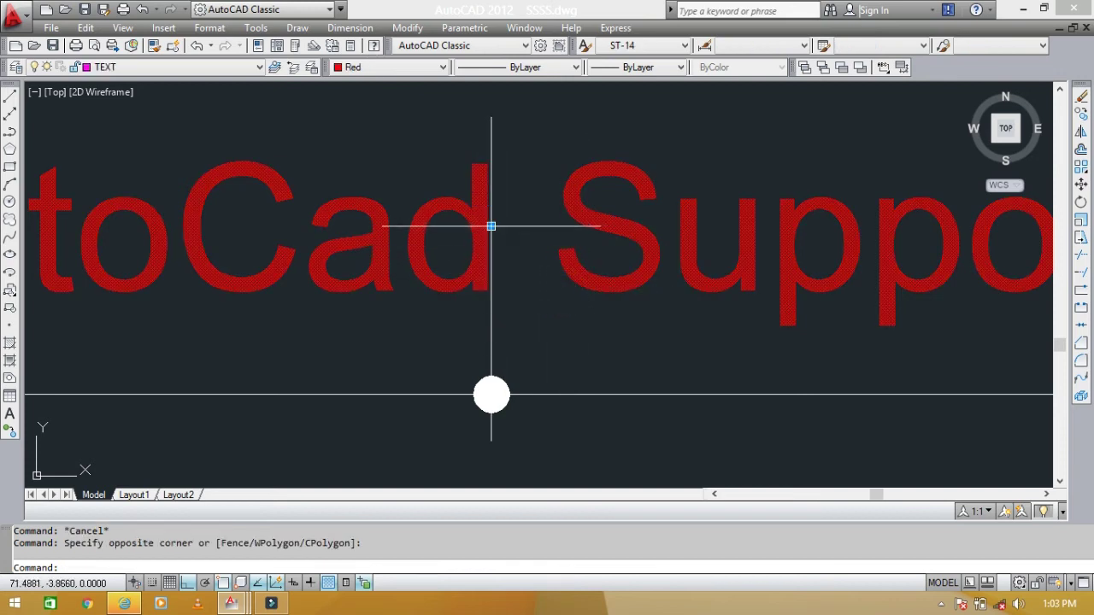
scroll(491, 227, down, 3)
key(Escape)
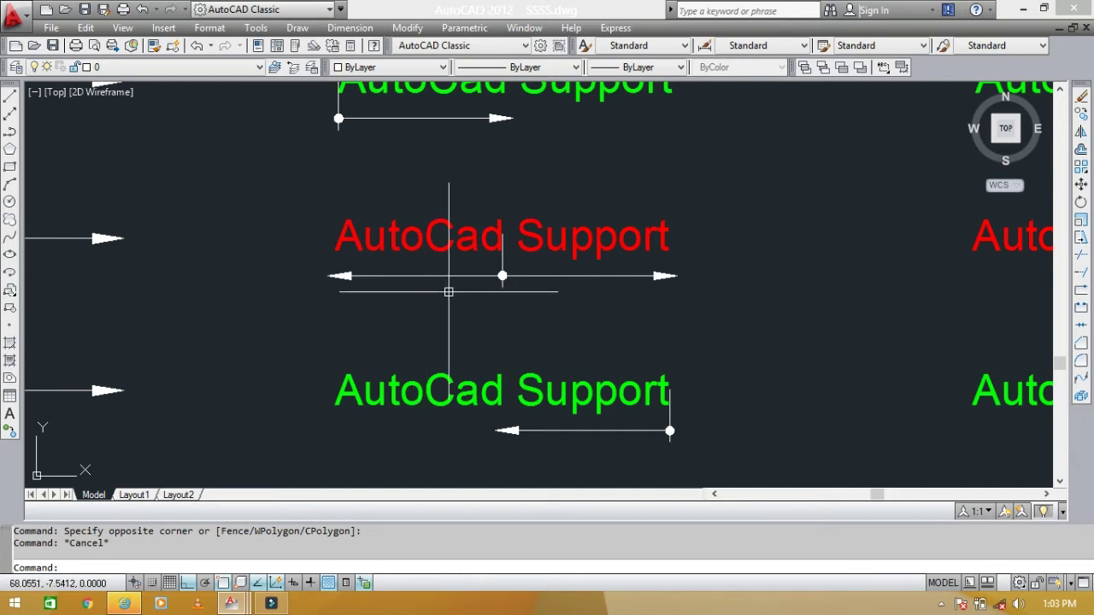
scroll(449, 293, down, 2)
middle_drag(456, 293, 643, 246)
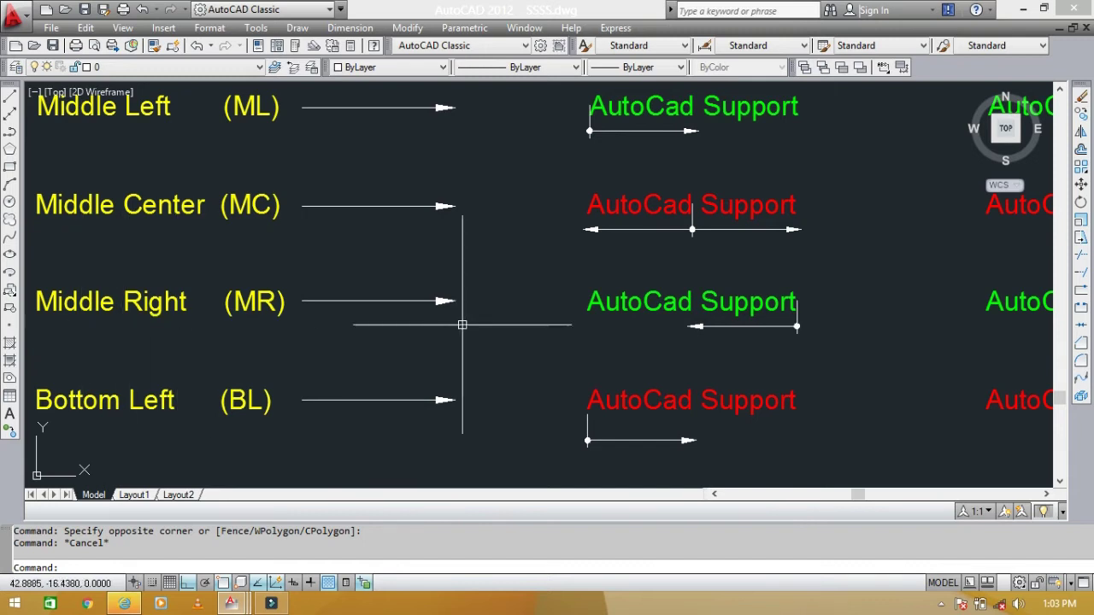
scroll(716, 322, up, 5)
middle_drag(864, 327, 691, 321)
scroll(774, 287, up, 3)
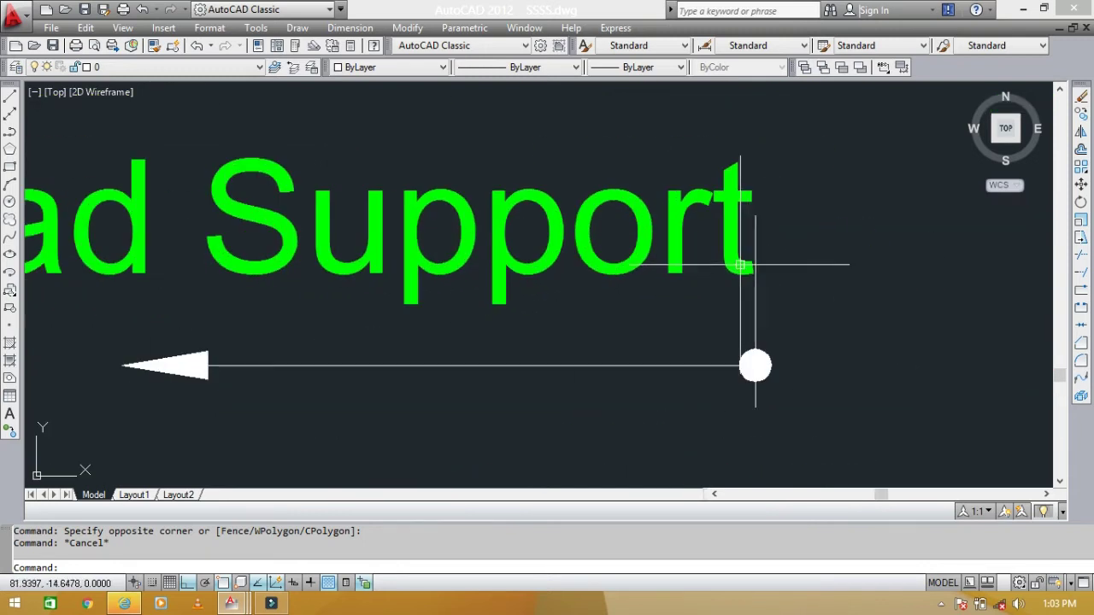
click(738, 264)
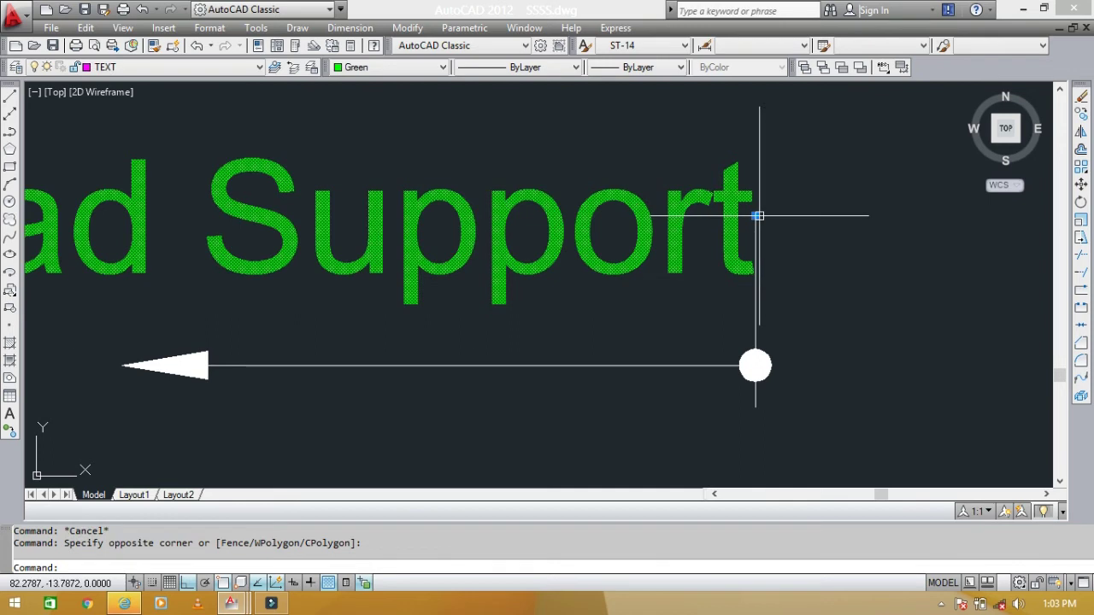
scroll(756, 215, down, 2)
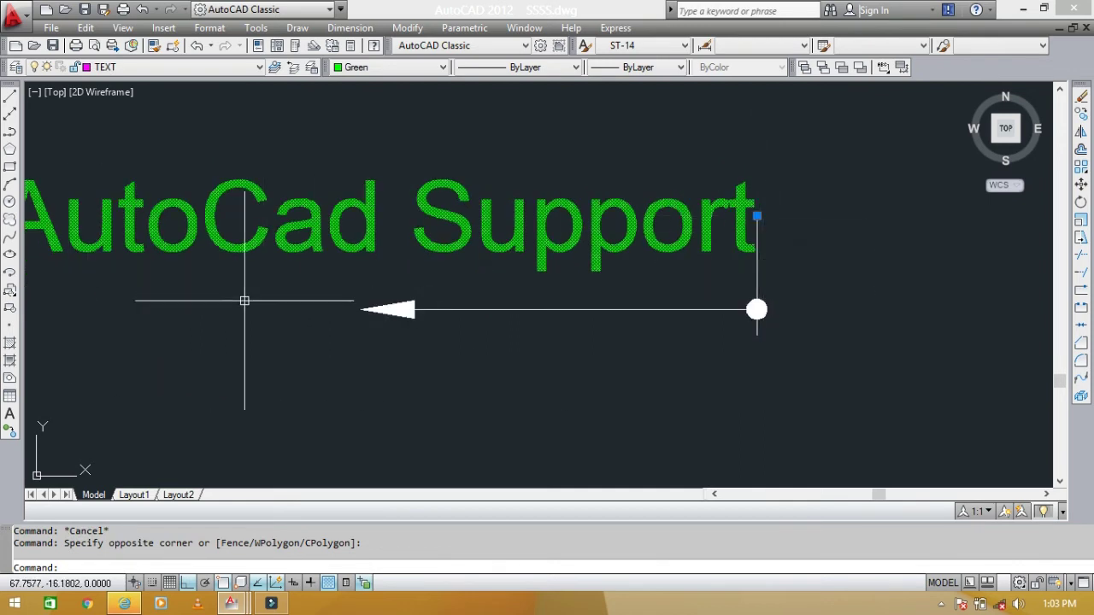
middle_drag(245, 301, 502, 303)
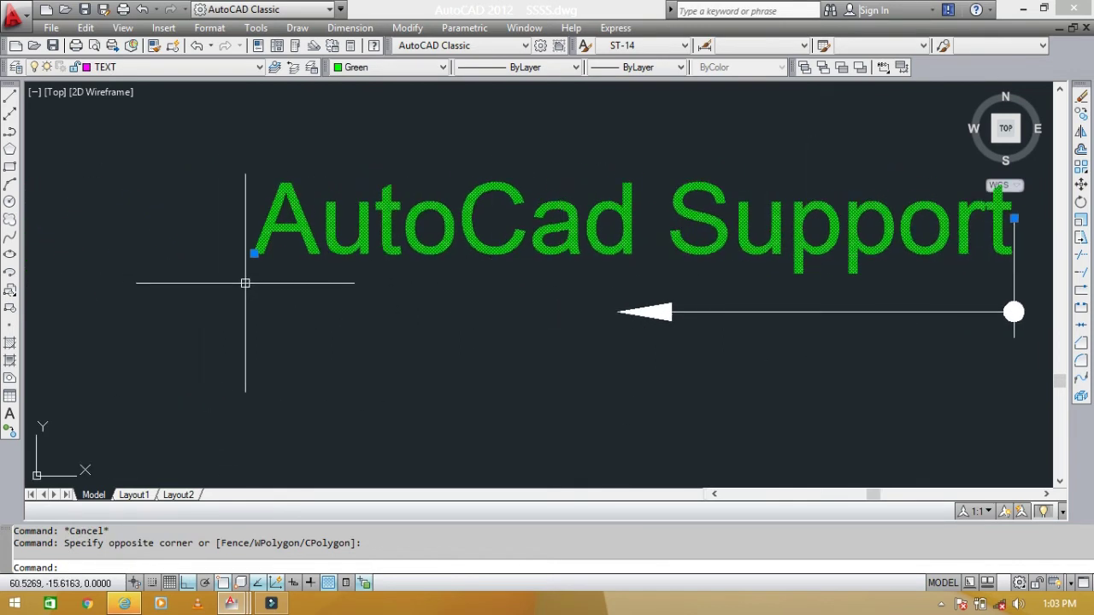
key(Escape)
scroll(769, 275, down, 4)
scroll(769, 276, down, 2)
scroll(821, 282, up, 2)
mouse_move(577, 364)
middle_down()
mouse_move(661, 282)
mouse_move(336, 277)
middle_up()
scroll(573, 308, up, 3)
middle_drag(325, 316, 428, 332)
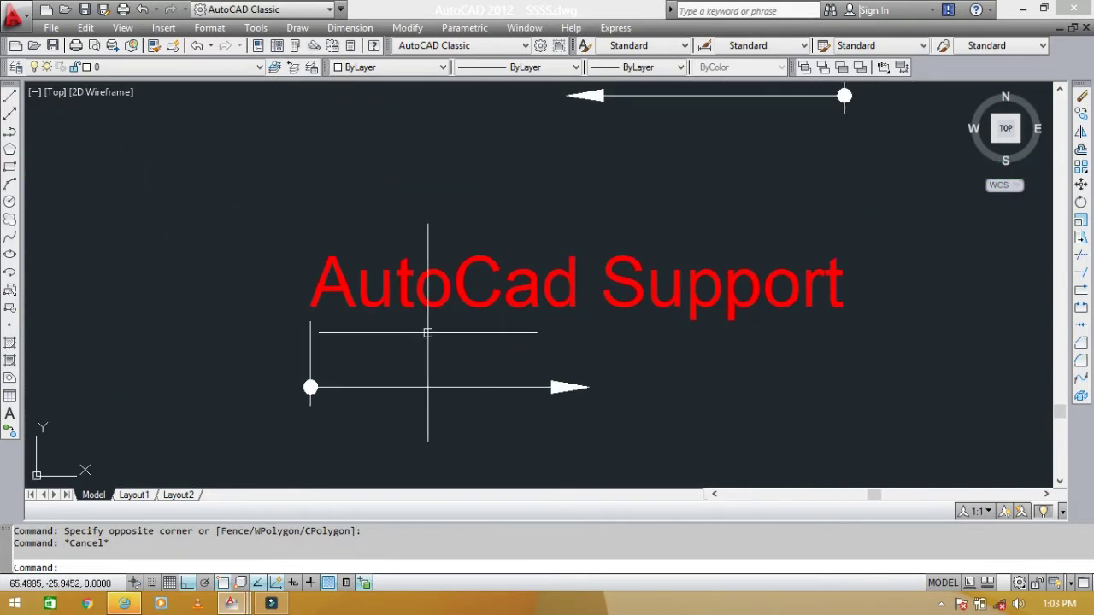
scroll(378, 305, up, 2)
click(362, 302)
scroll(306, 287, up, 3)
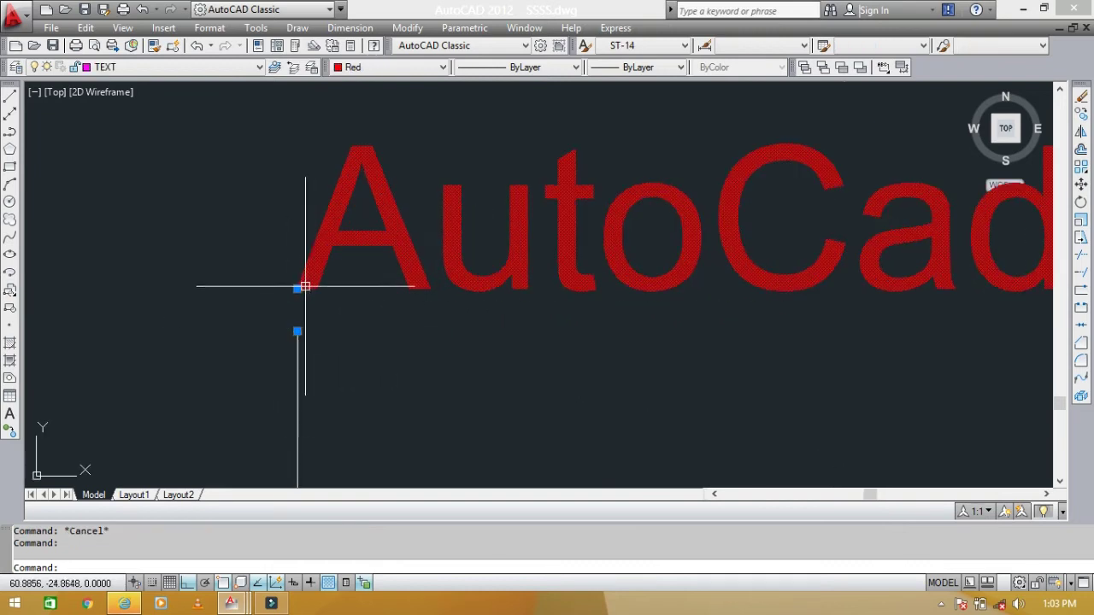
scroll(299, 295, down, 4)
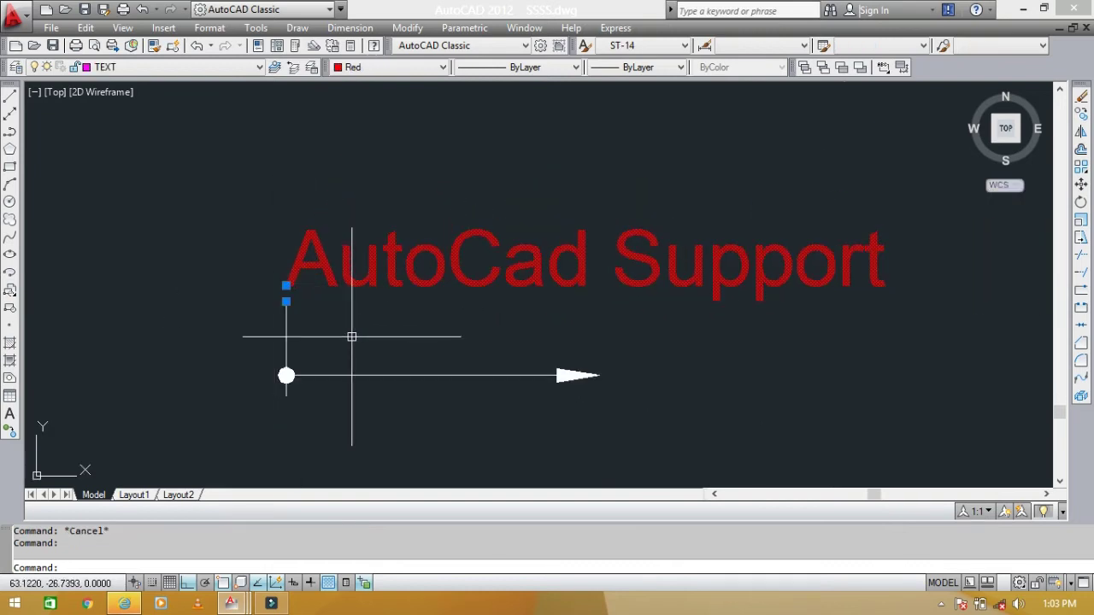
middle_drag(491, 358, 396, 343)
scroll(390, 321, down, 2)
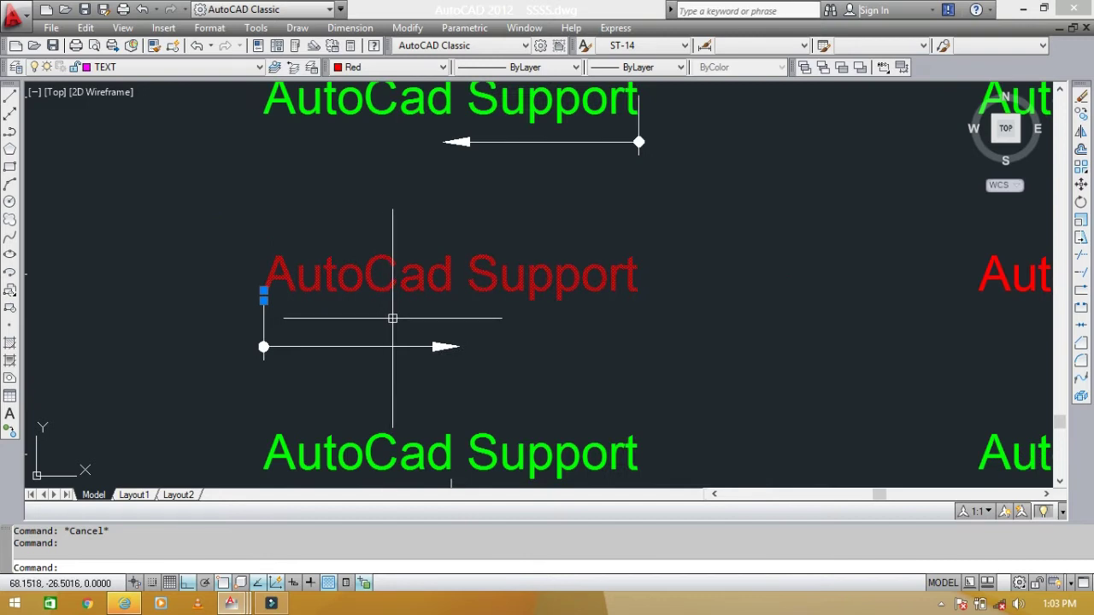
scroll(356, 346, up, 2)
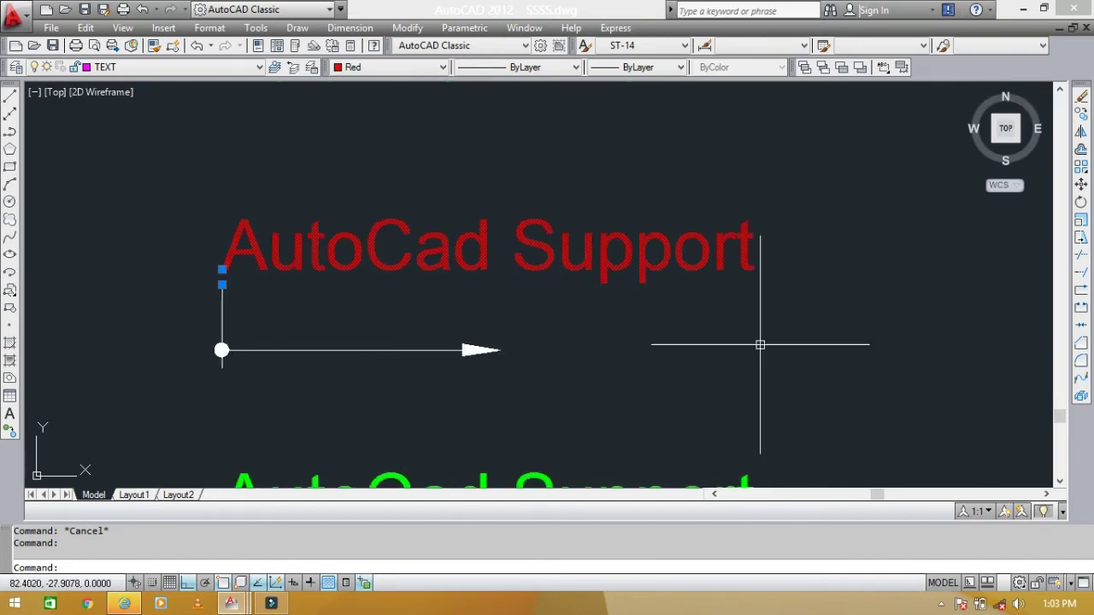
scroll(684, 329, down, 3)
mouse_move(676, 334)
middle_down()
mouse_move(667, 293)
mouse_move(730, 257)
middle_up()
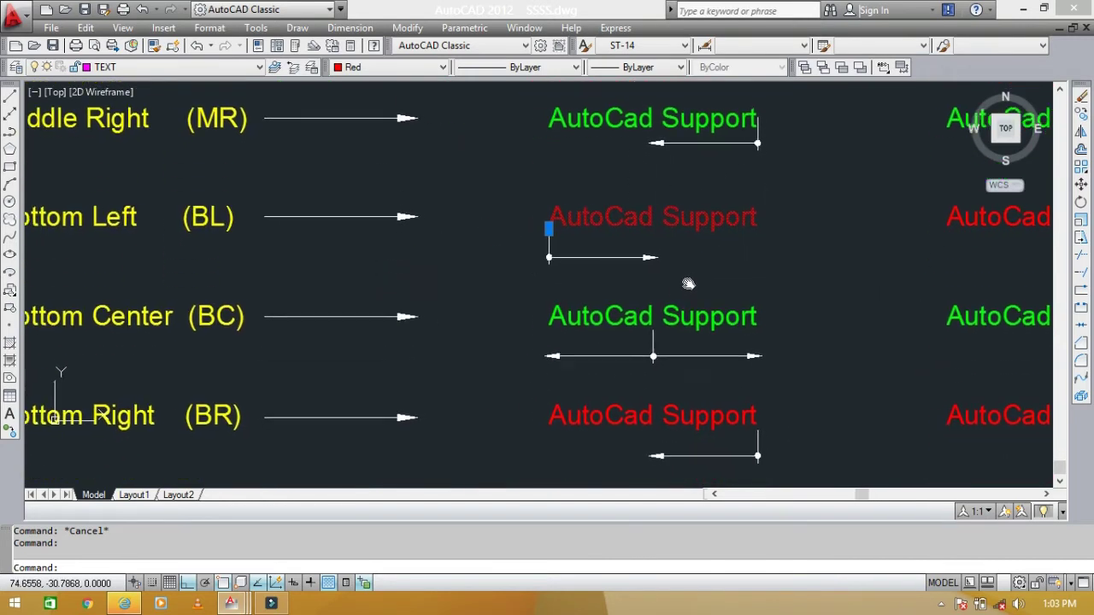
key(Escape)
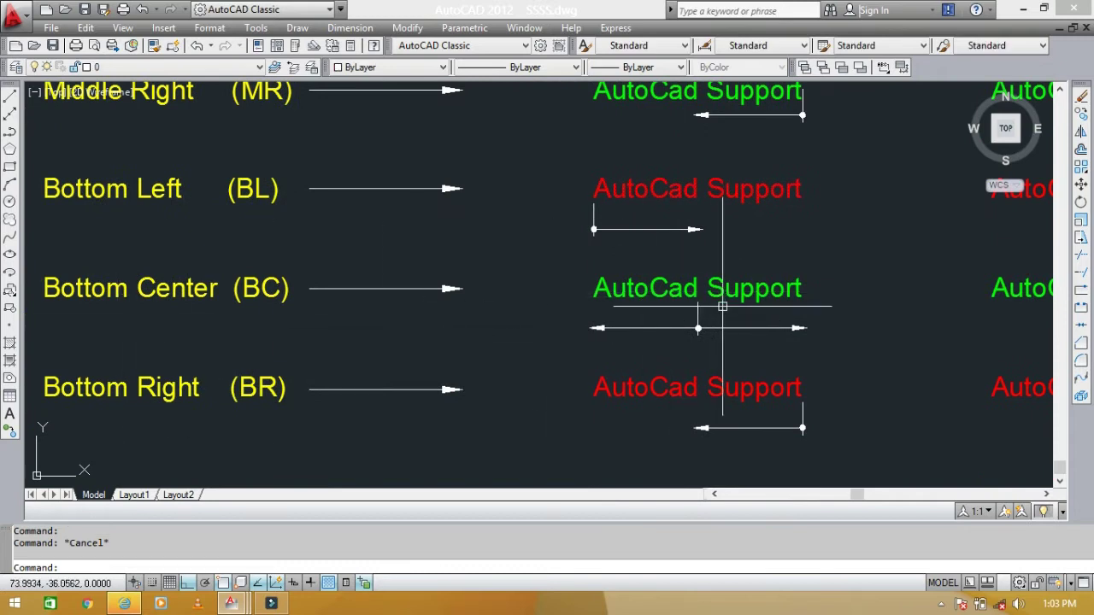
Step: Zoom in on the green Bottom Center sample text, select it to inspect, then deselect
scroll(701, 301, up, 3)
scroll(691, 300, up, 2)
click(686, 297)
click(642, 348)
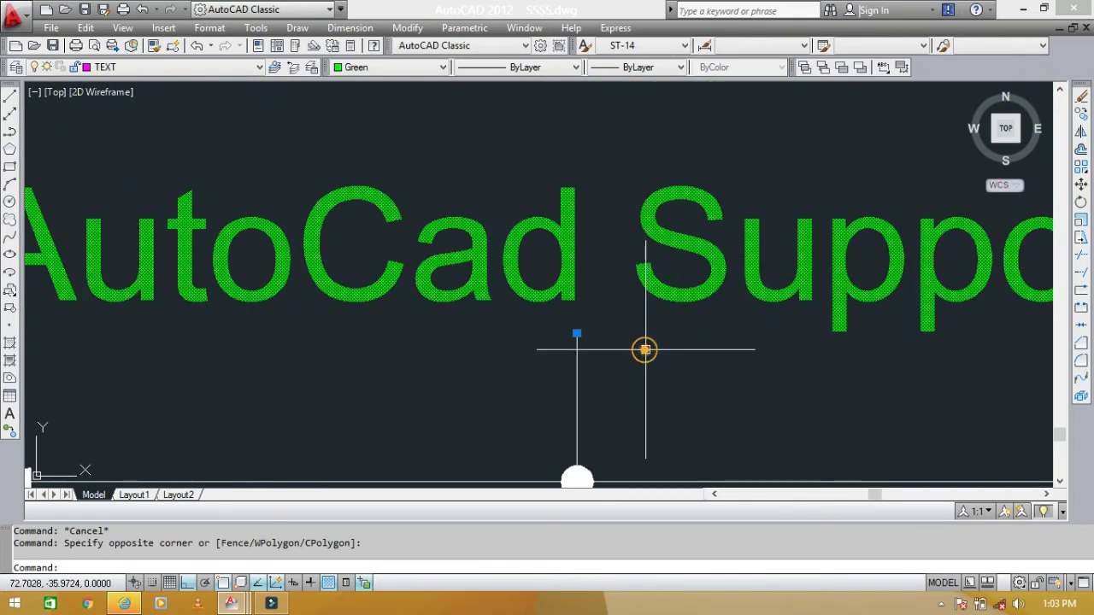
scroll(581, 323, down, 3)
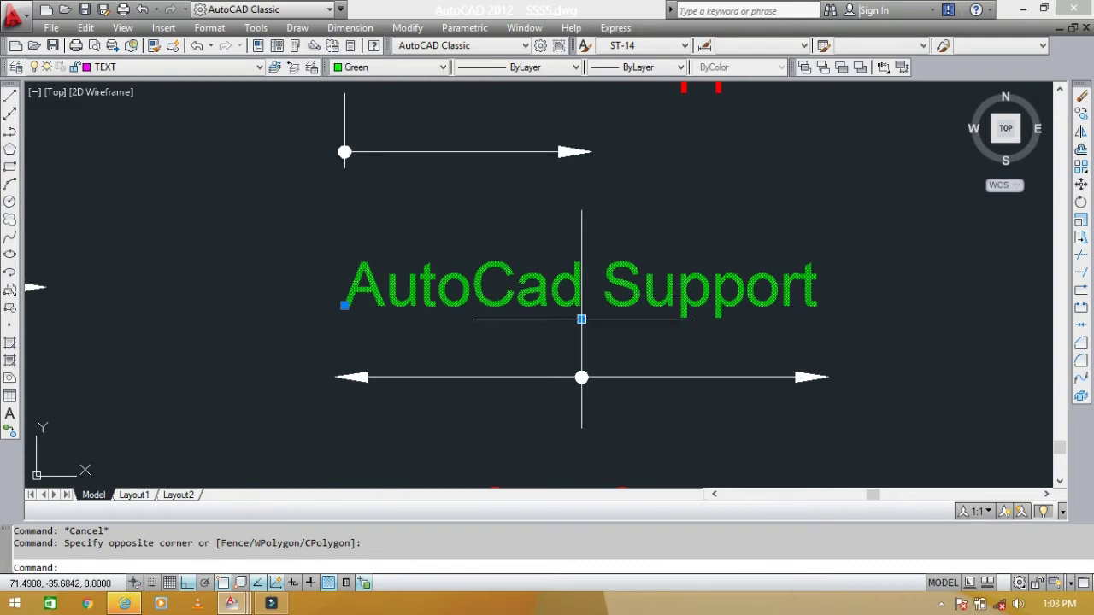
scroll(582, 319, down, 2)
mouse_move(584, 319)
middle_down()
mouse_move(811, 310)
mouse_move(670, 312)
middle_up()
scroll(695, 303, up, 3)
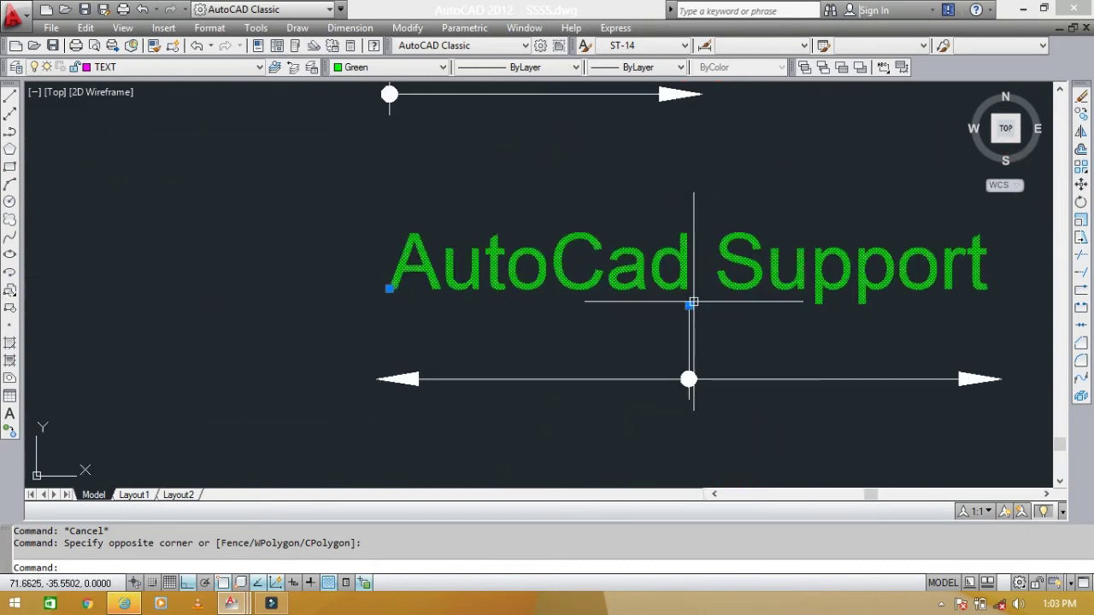
scroll(739, 315, down, 4)
scroll(679, 307, up, 2)
scroll(679, 308, up, 3)
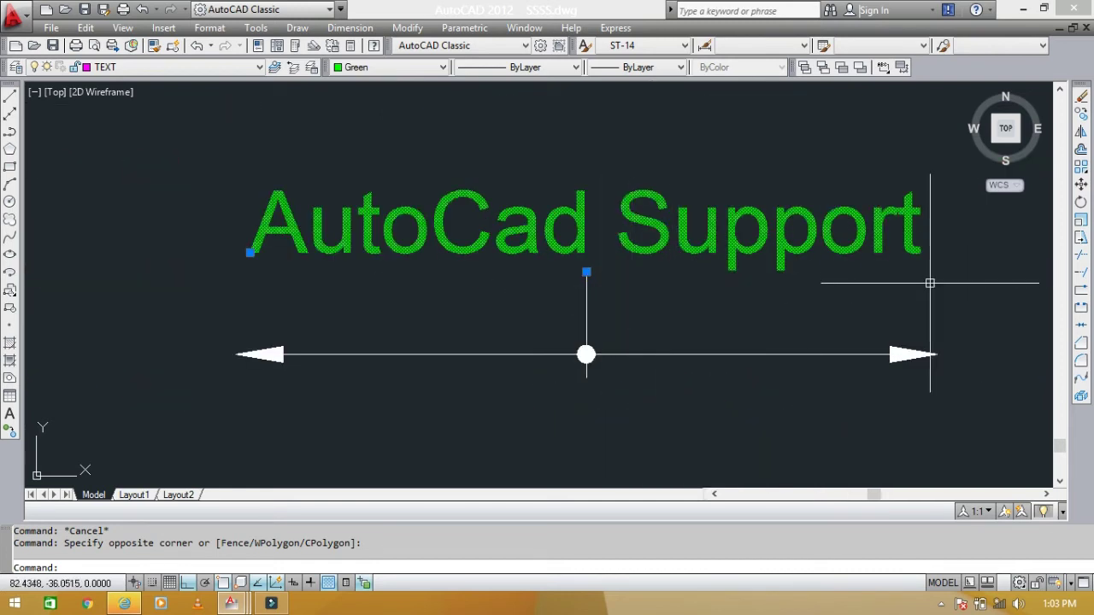
scroll(641, 310, down, 2)
scroll(641, 310, down, 1)
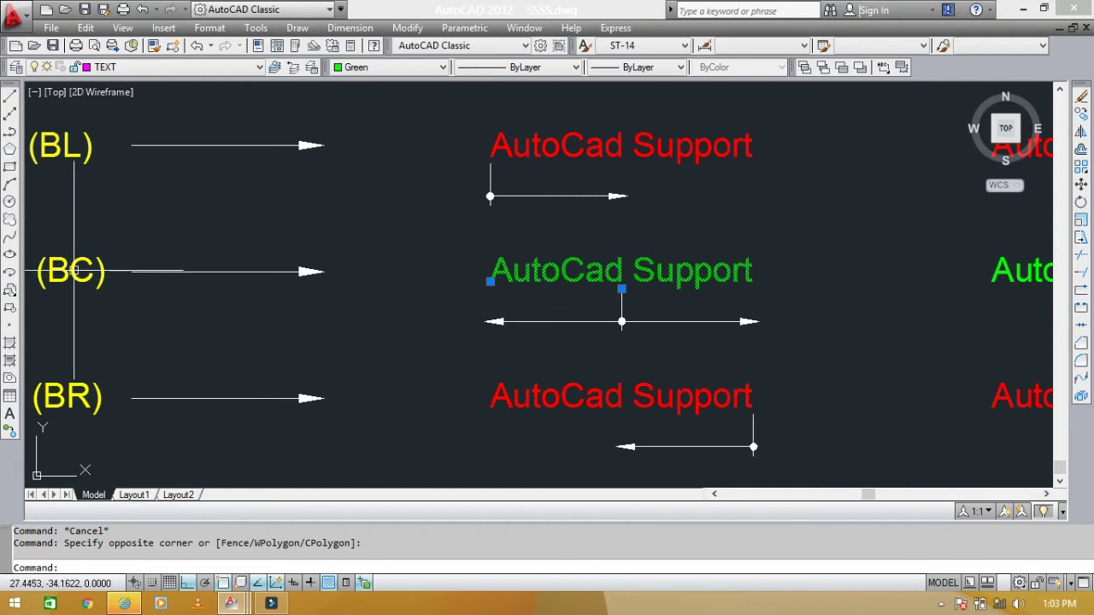
scroll(631, 300, up, 3)
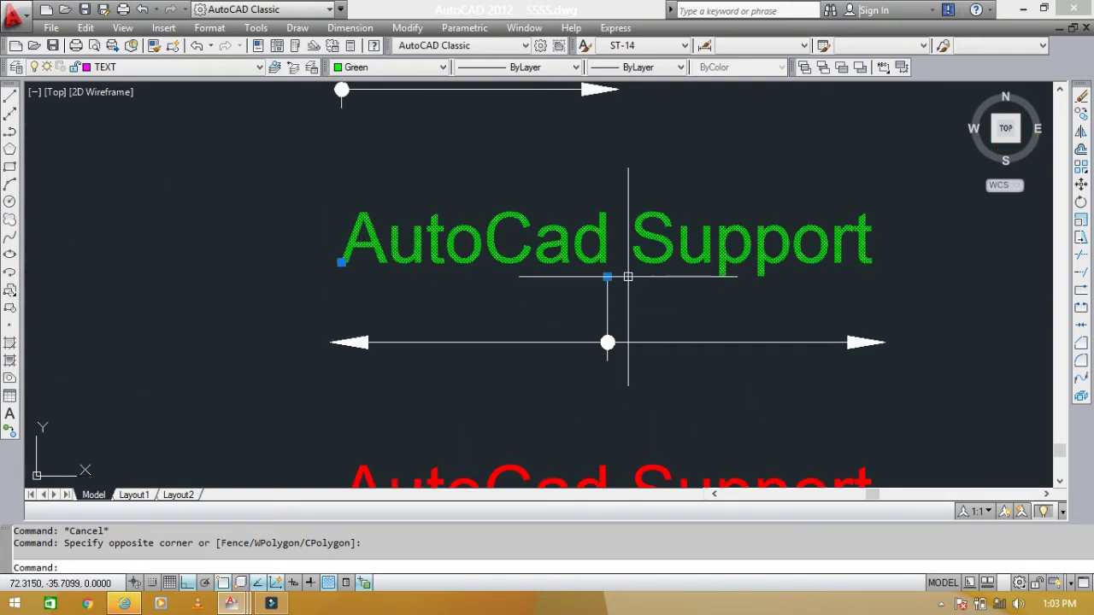
mouse_move(638, 278)
middle_down()
mouse_move(736, 290)
mouse_move(630, 294)
middle_up()
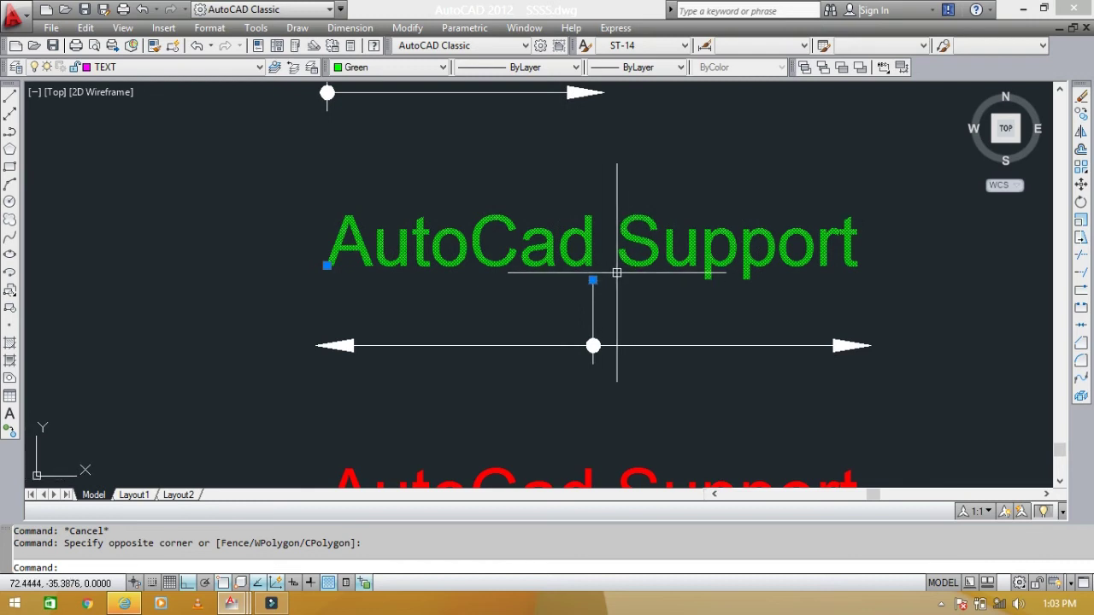
scroll(698, 282, down, 2)
scroll(696, 271, down, 4)
key(Escape)
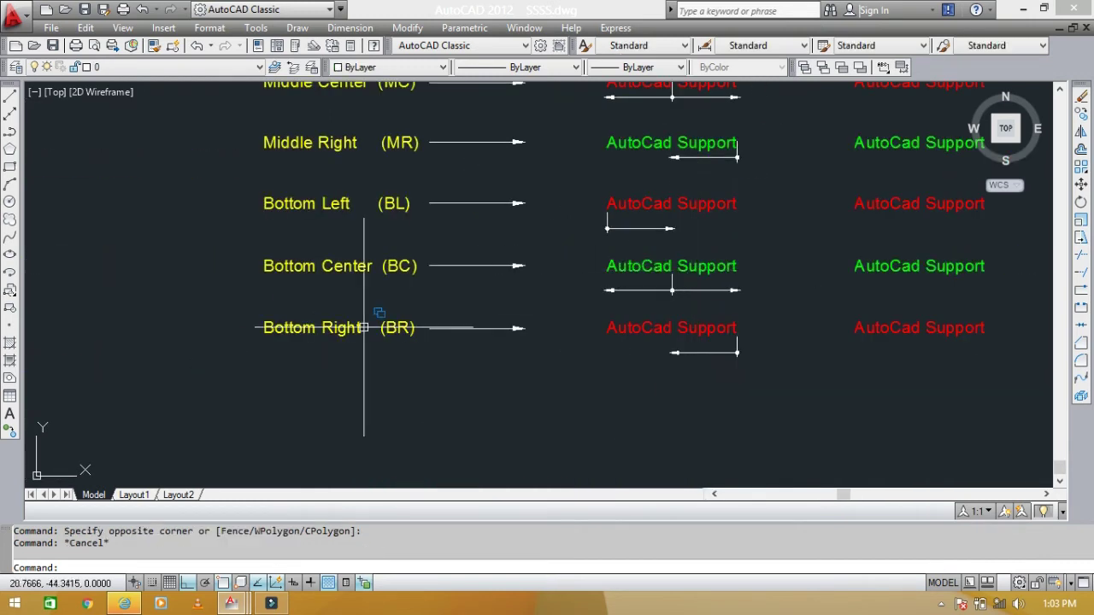
Step: Window-select the red Bottom Right sample text to check it, then clear the selection
scroll(368, 329, up, 4)
scroll(203, 336, up, 2)
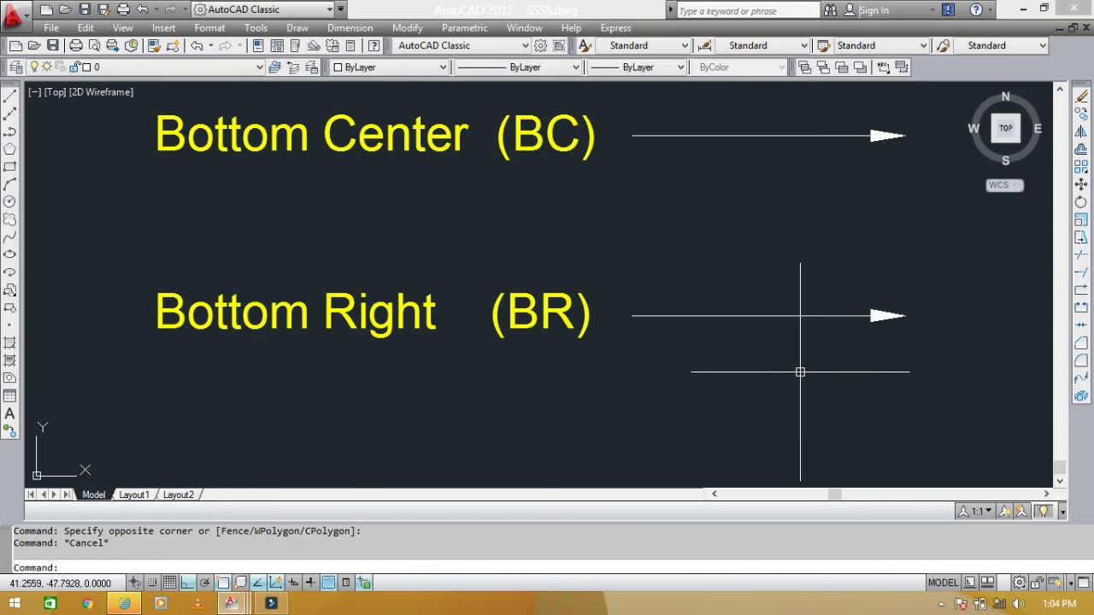
middle_drag(799, 371, 255, 331)
scroll(693, 349, up, 2)
scroll(638, 342, up, 2)
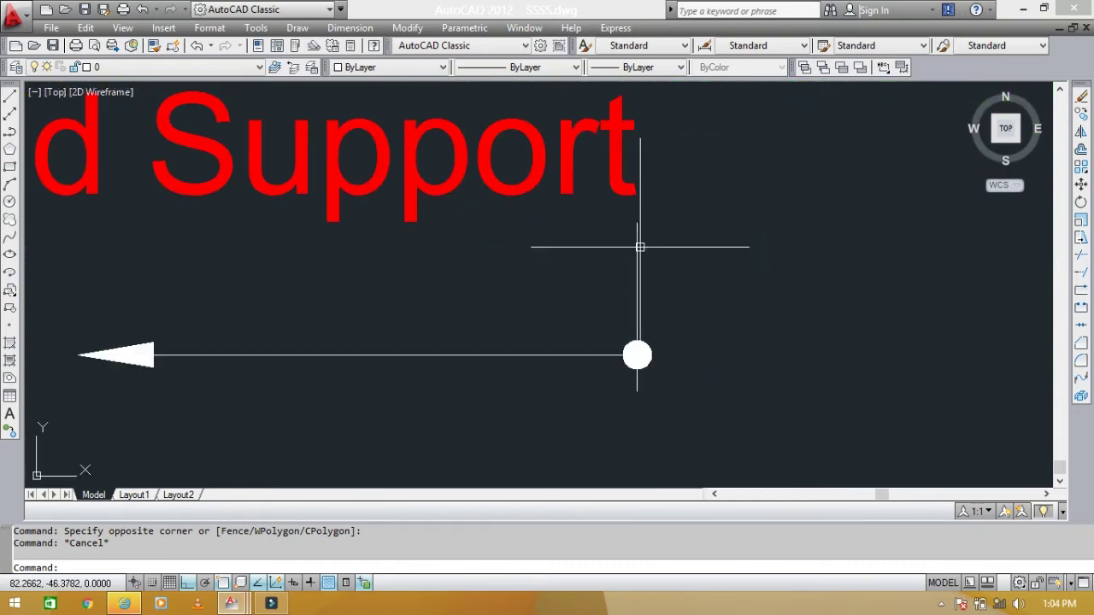
click(535, 219)
click(474, 276)
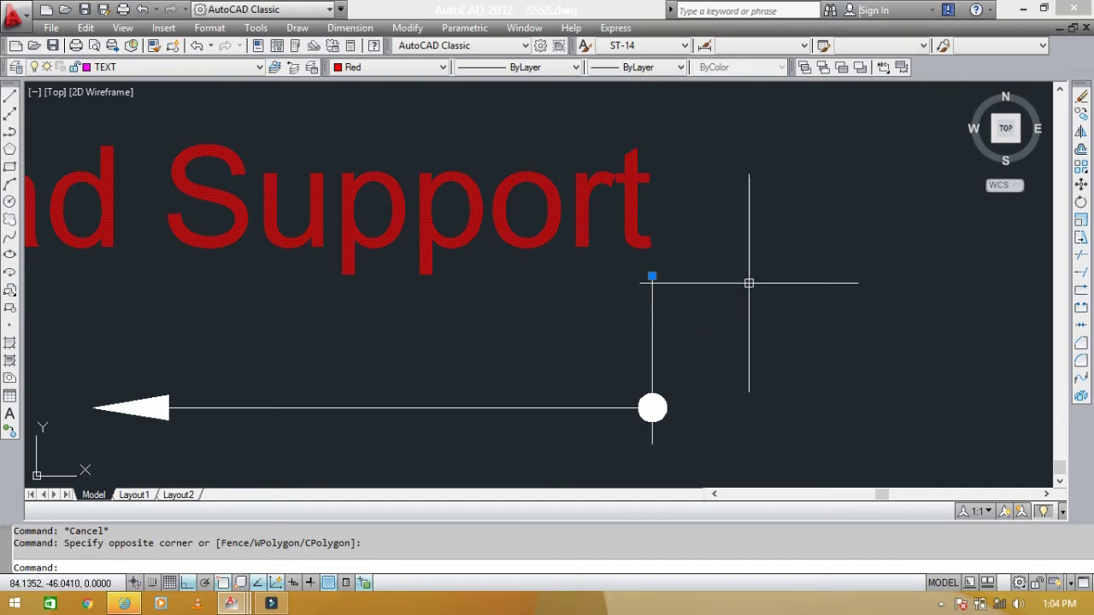
scroll(747, 286, down, 5)
middle_drag(713, 251, 691, 369)
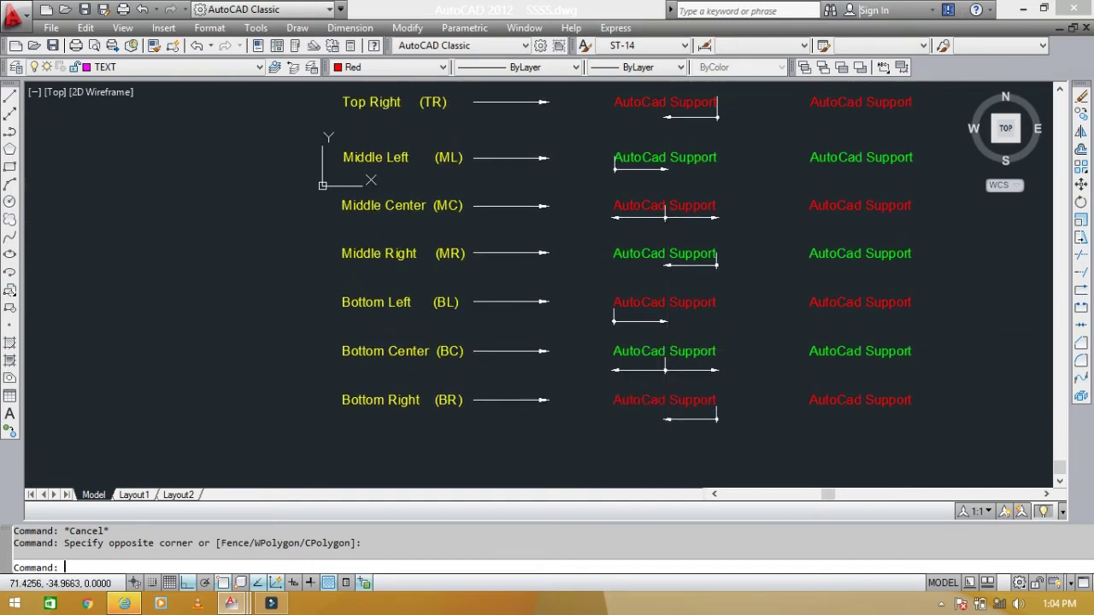
key(Escape)
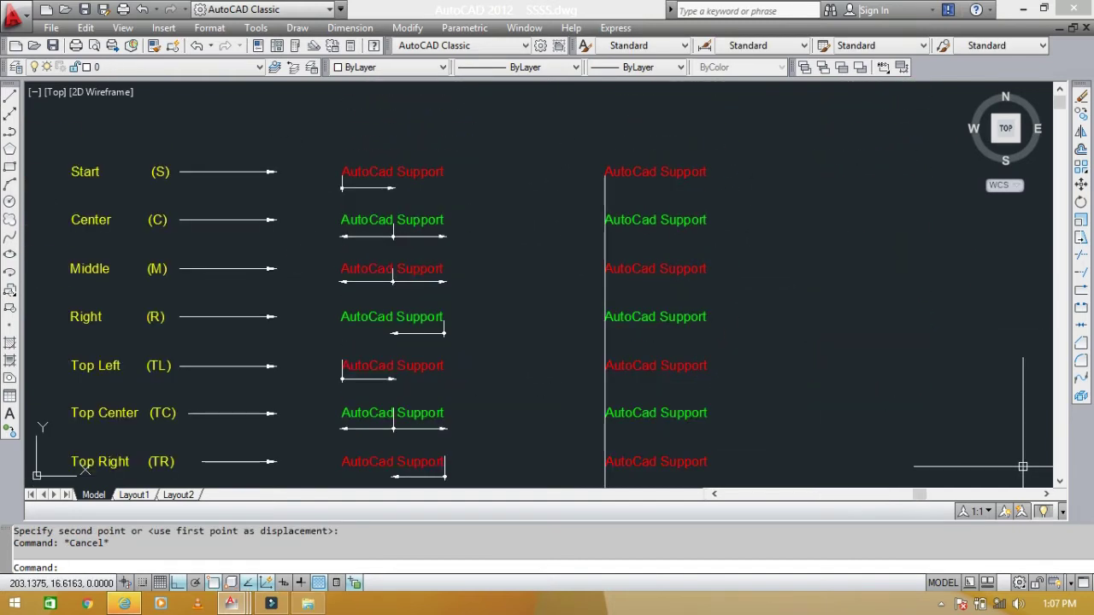
Step: Bring the Start to Right rows and right-hand column into view with Properties shown (Ctrl+1)
scroll(95, 173, up, 2)
middle_drag(312, 214, 377, 282)
key(ctrl+1)
mouse_move(448, 281)
middle_down()
mouse_move(777, 264)
mouse_move(728, 268)
middle_up()
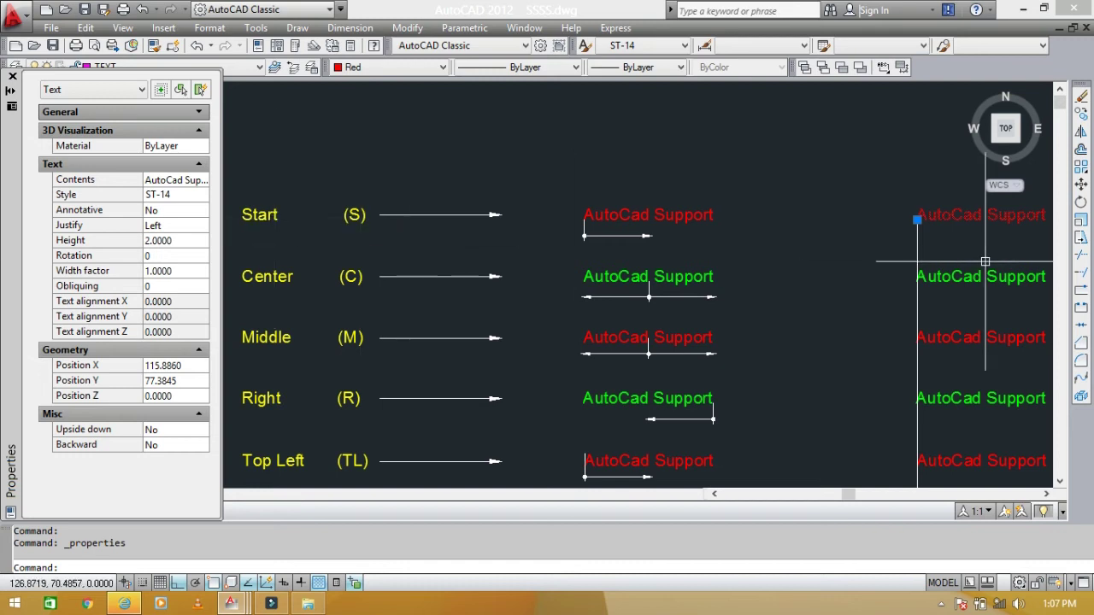
Step: Confirm the red Start-row text in the right column keeps Left justification
click(176, 226)
click(179, 228)
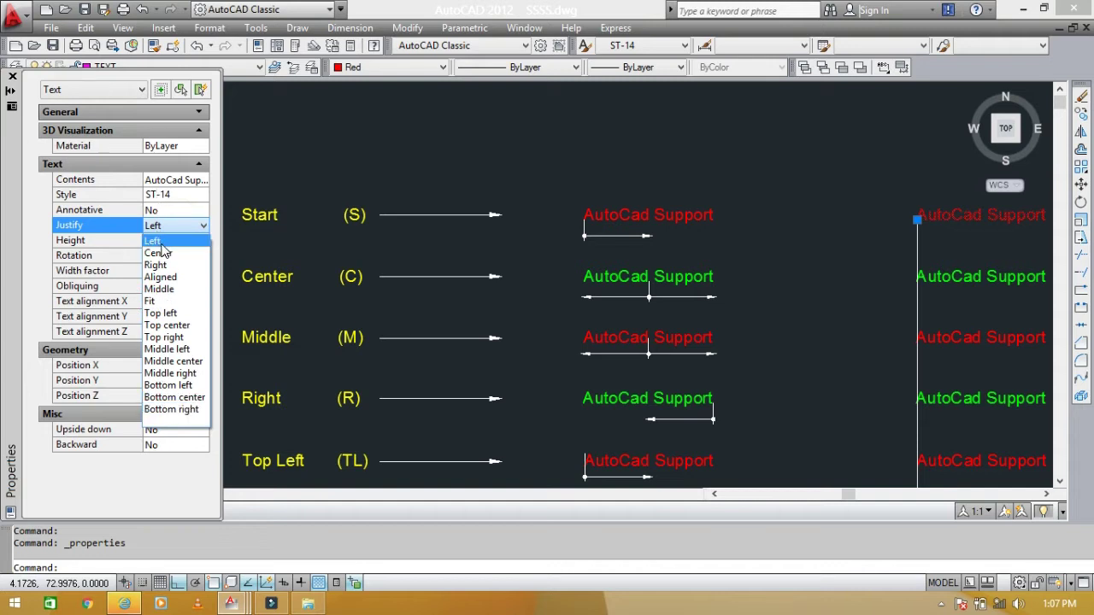
click(159, 242)
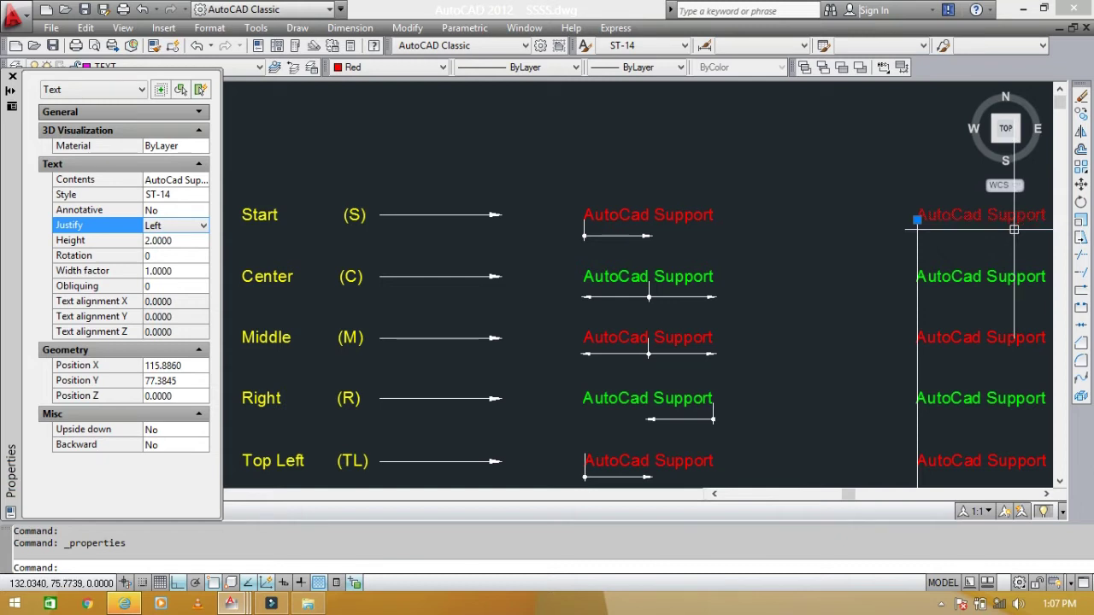
key(Escape)
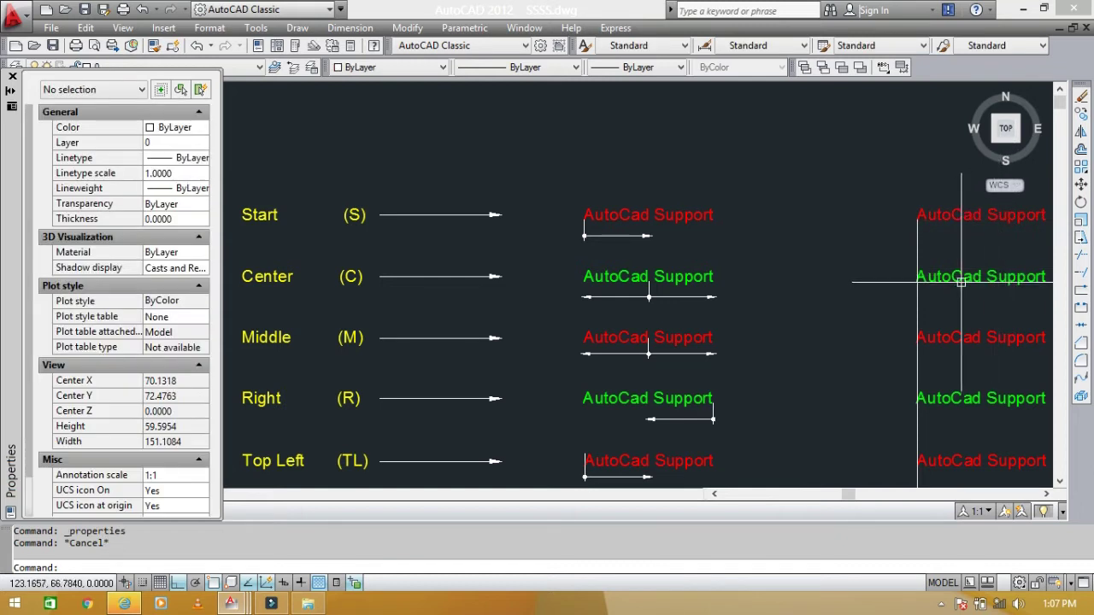
Step: Set the green Center-row text in the right column to Center justification
click(962, 282)
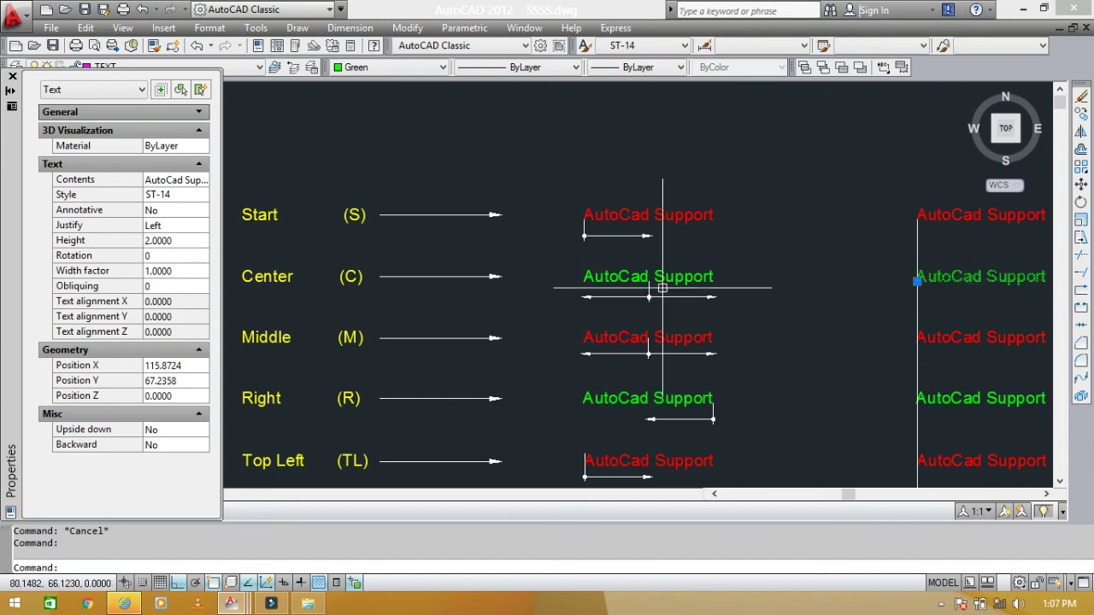
click(201, 227)
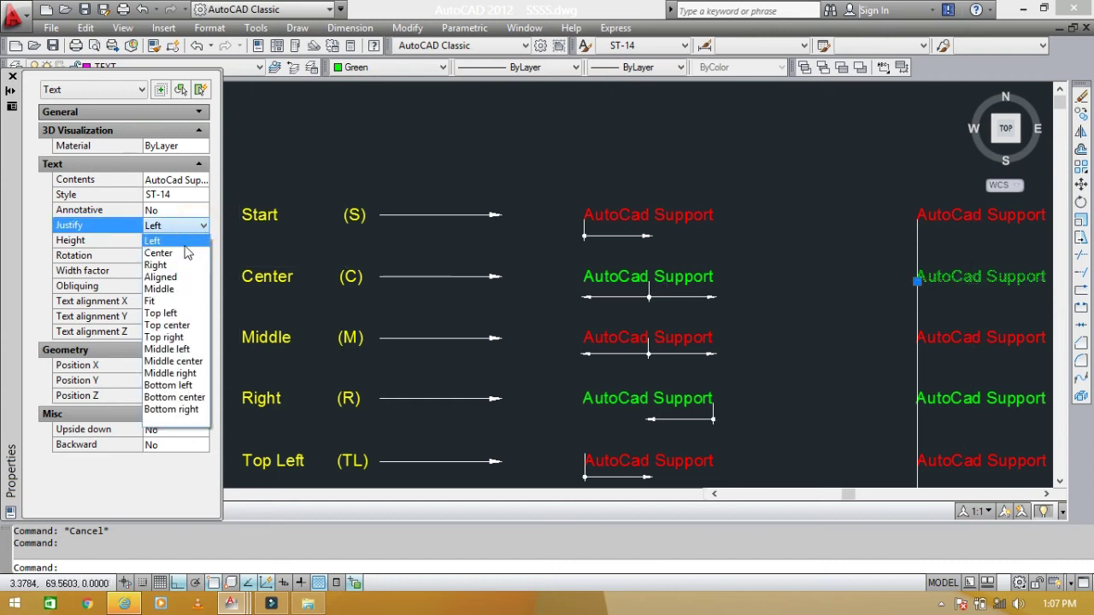
click(183, 254)
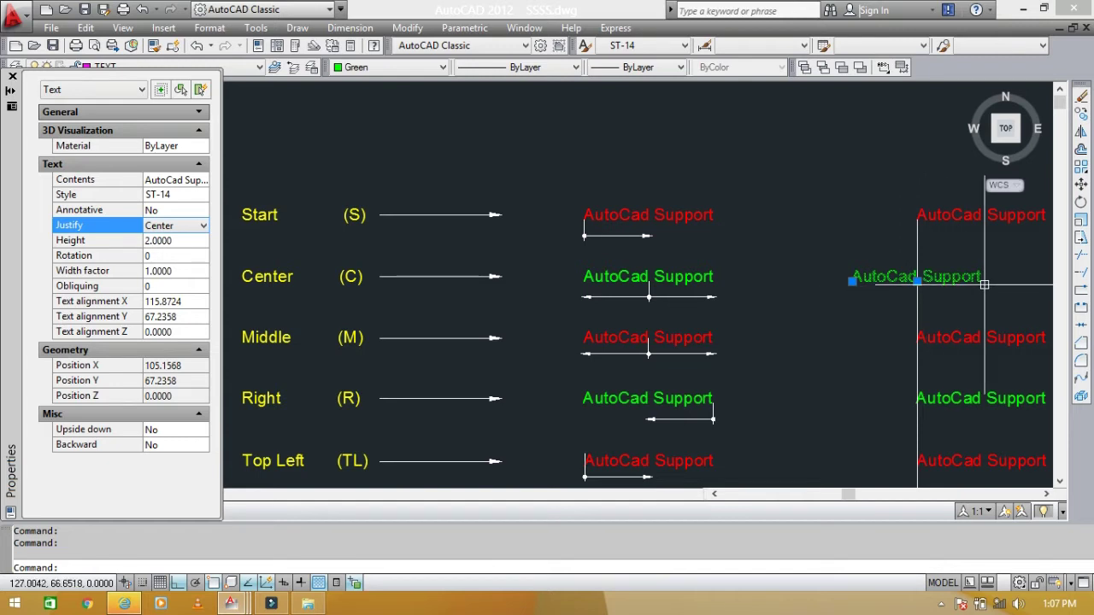
key(Escape)
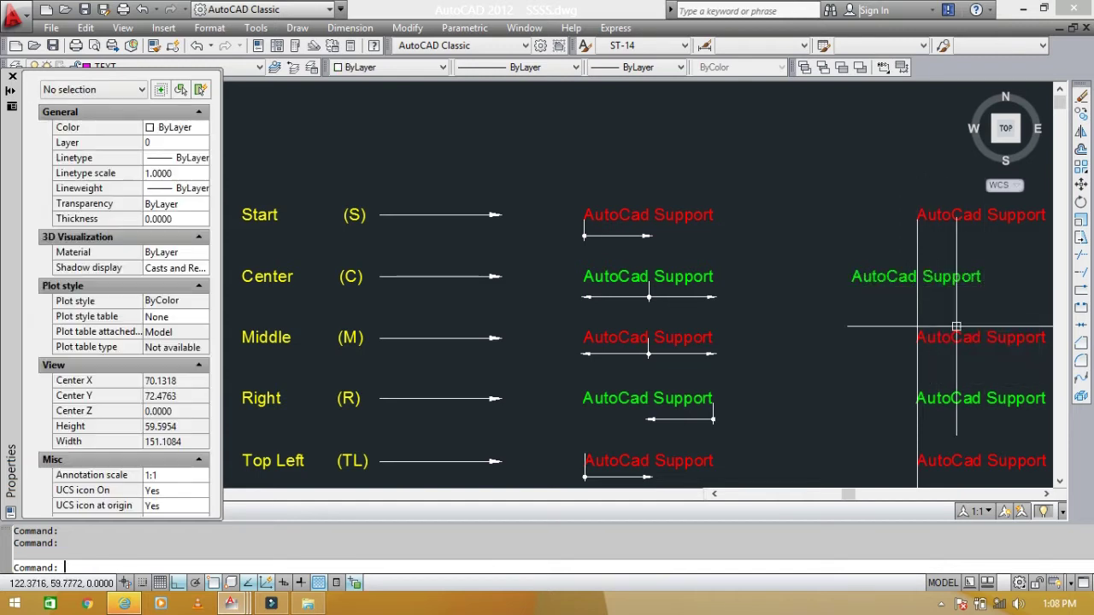
Step: Set the red Middle-row text in the right column to Middle justification
click(958, 340)
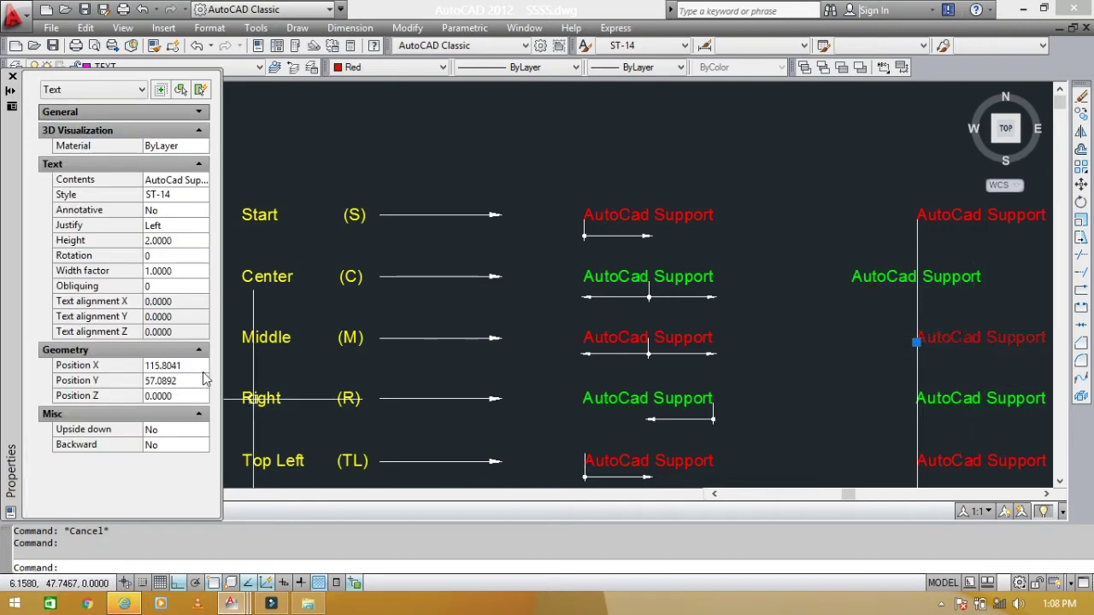
click(168, 228)
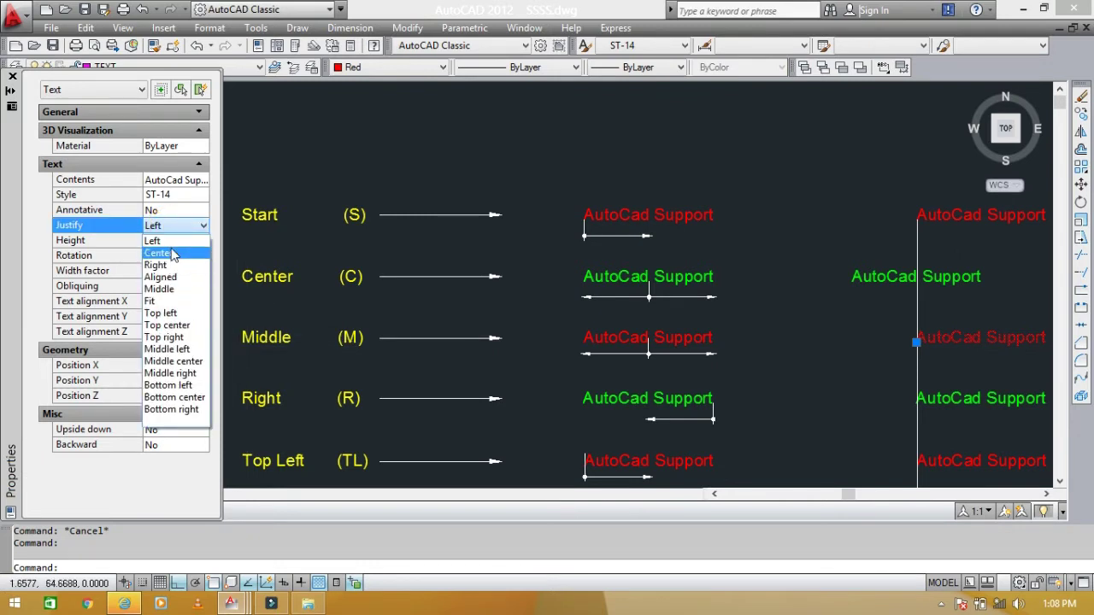
click(160, 289)
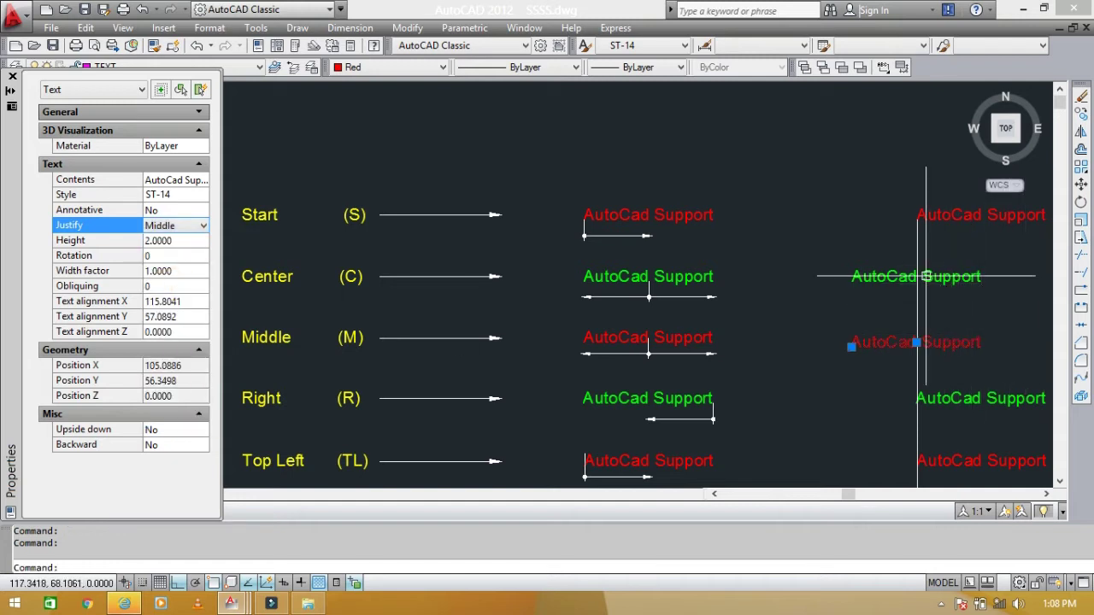
middle_drag(934, 300, 942, 208)
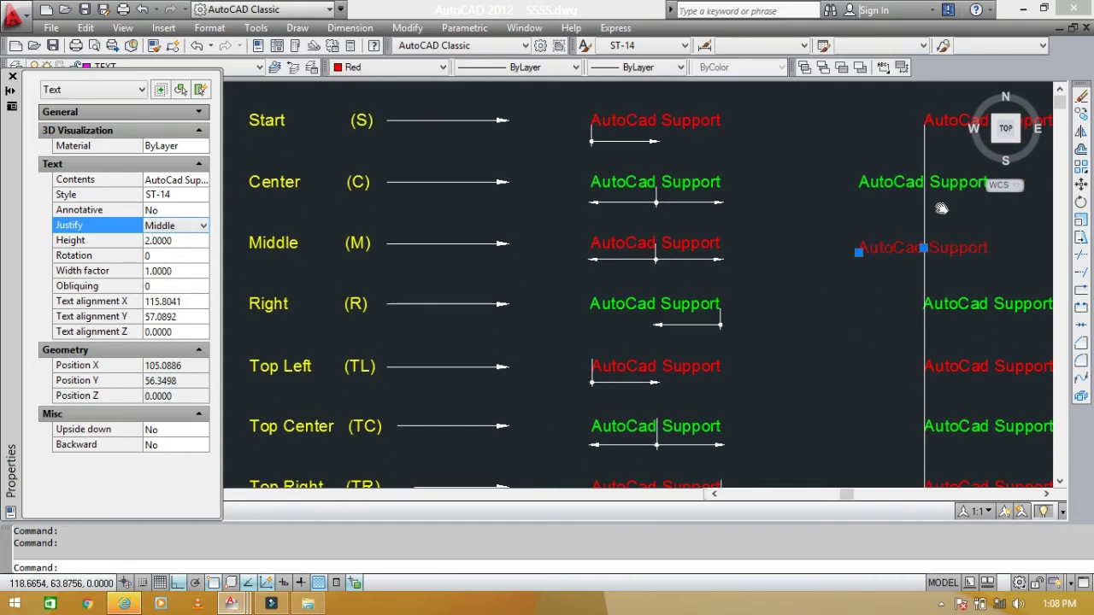
key(Escape)
key(Escape)
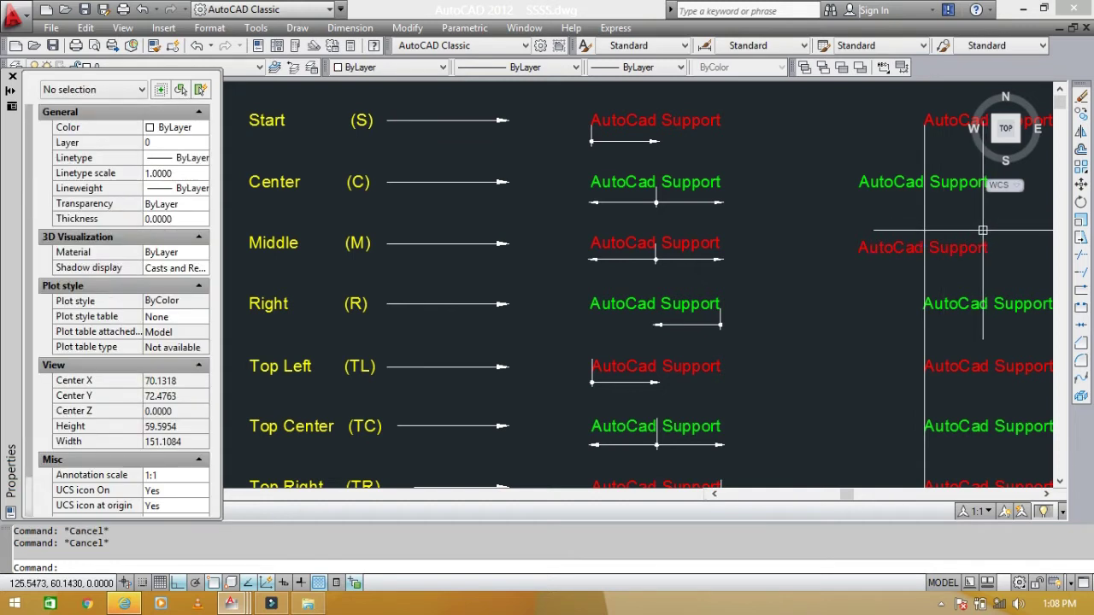
Step: Set the green Right-row text in the right column to Right justification
click(964, 310)
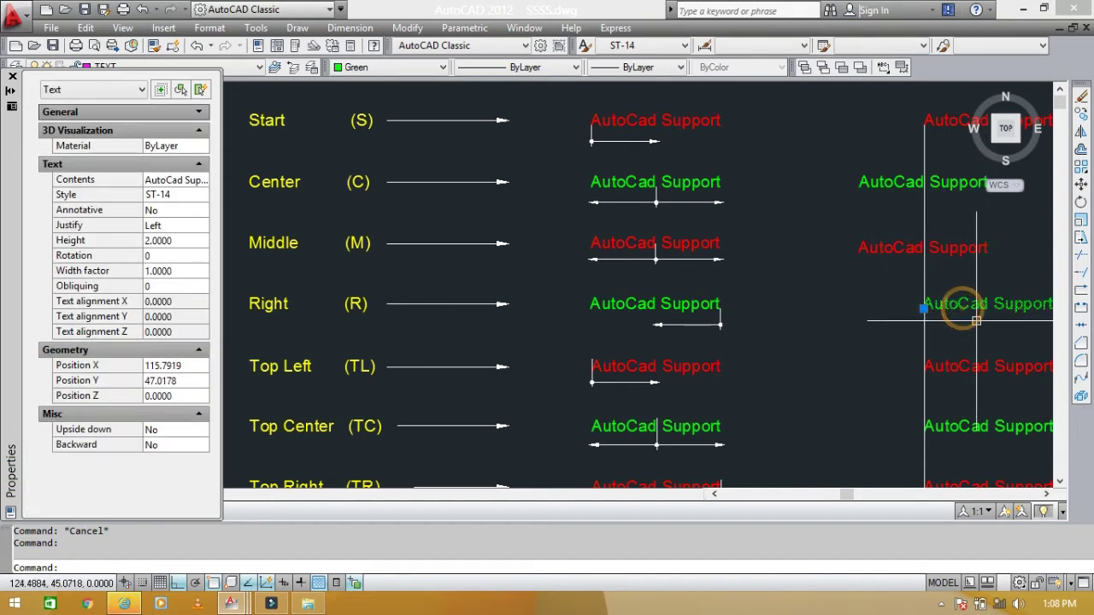
click(177, 226)
click(177, 226)
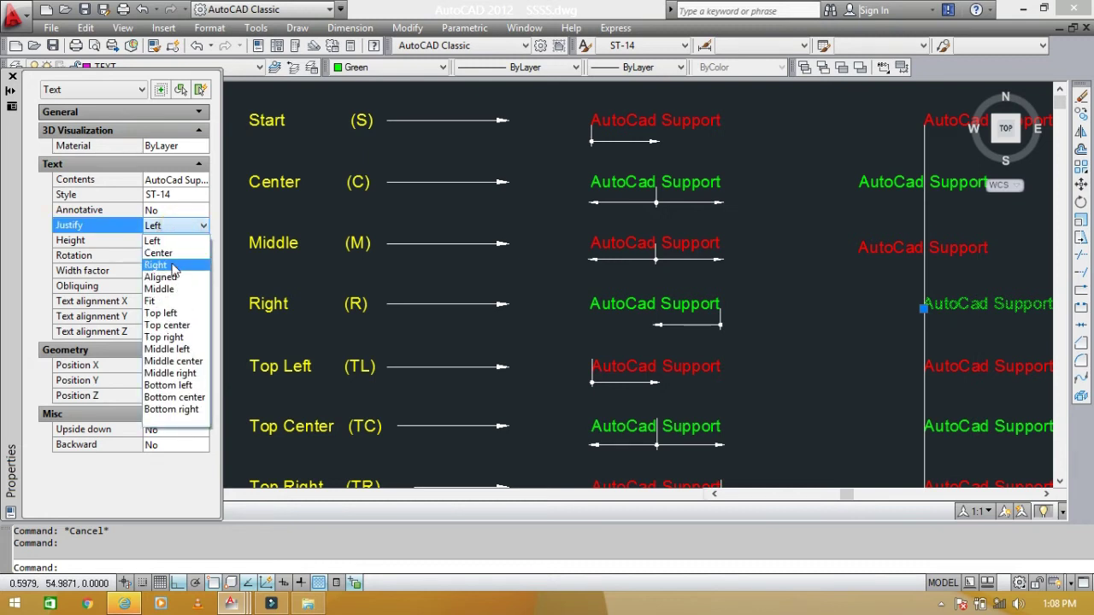
click(171, 265)
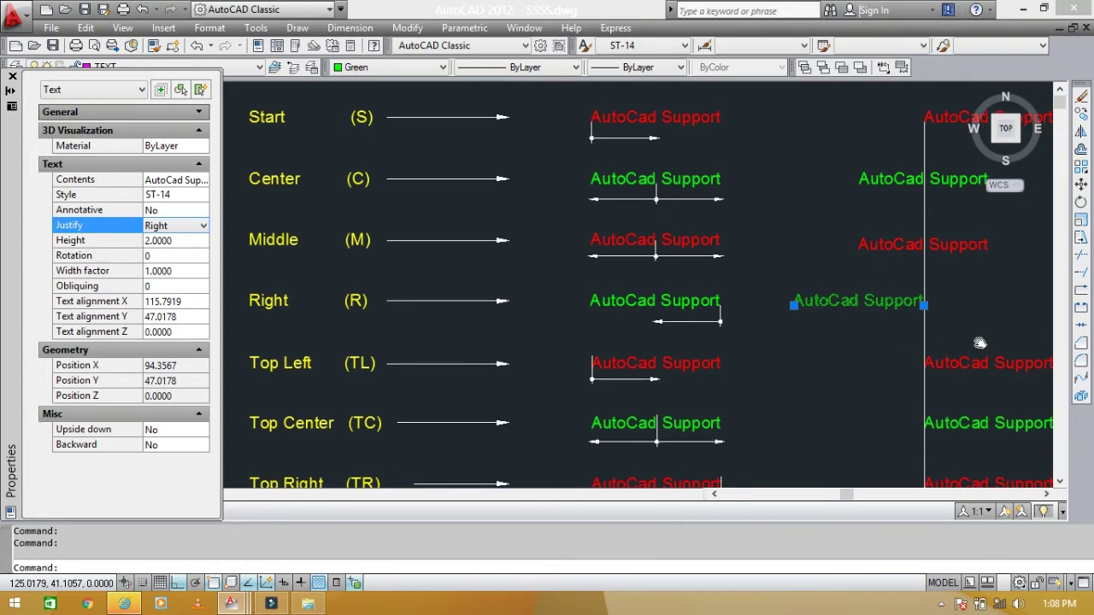
middle_drag(977, 337, 977, 322)
key(Escape)
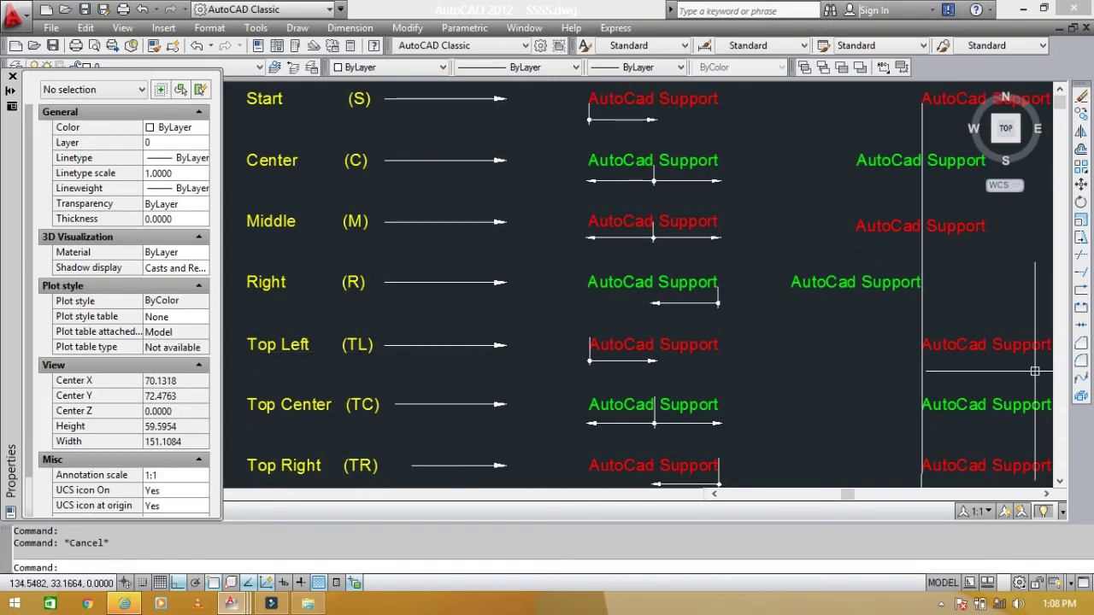
Step: Set the red Top Left text in the right column to Top left justification
click(1006, 353)
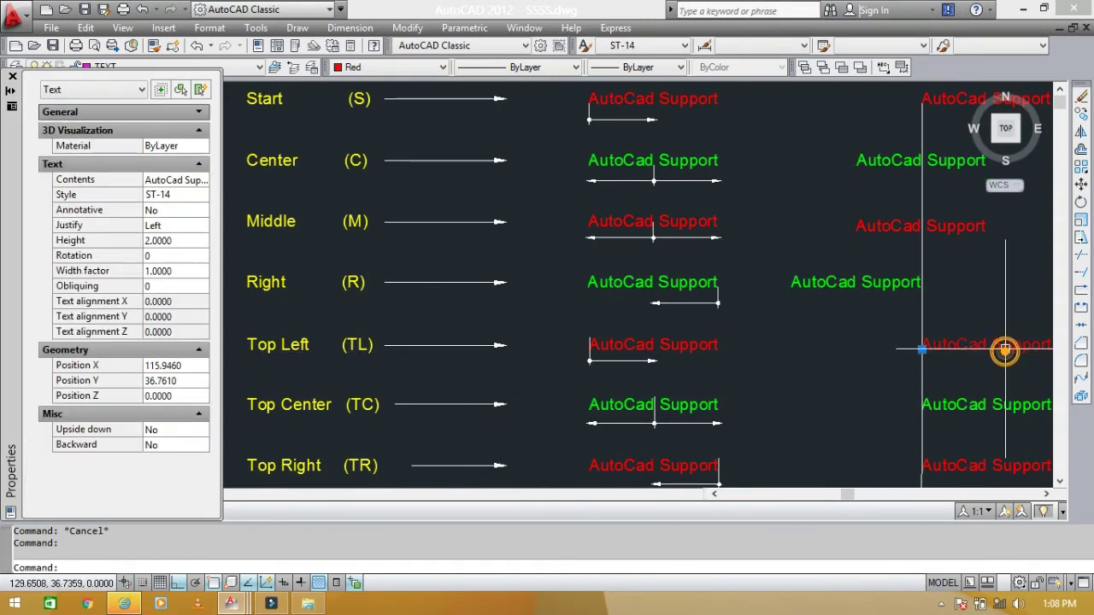
click(190, 231)
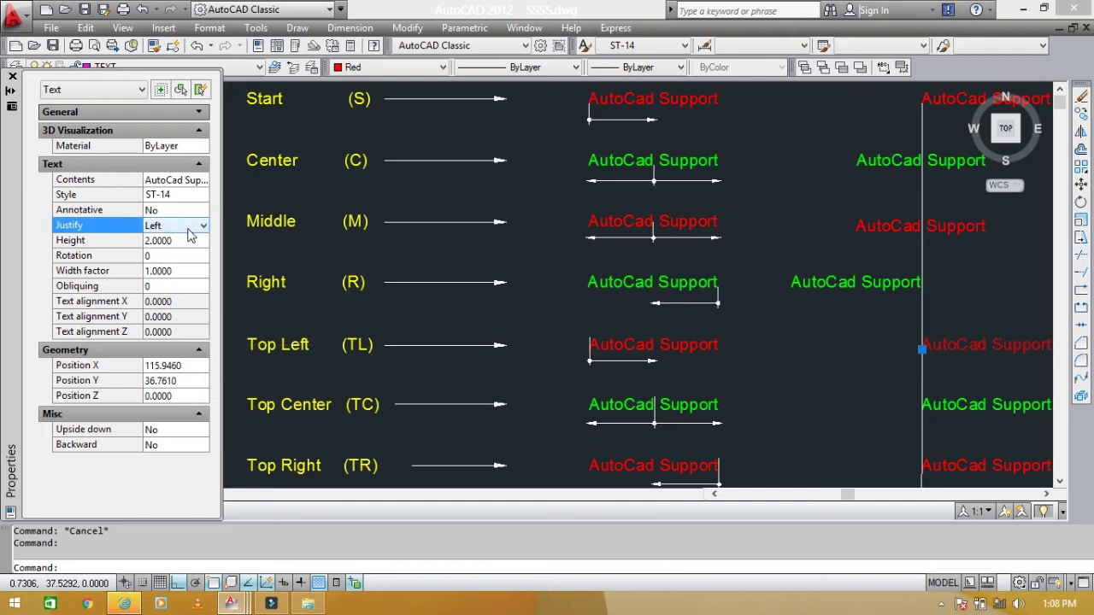
click(188, 229)
click(162, 314)
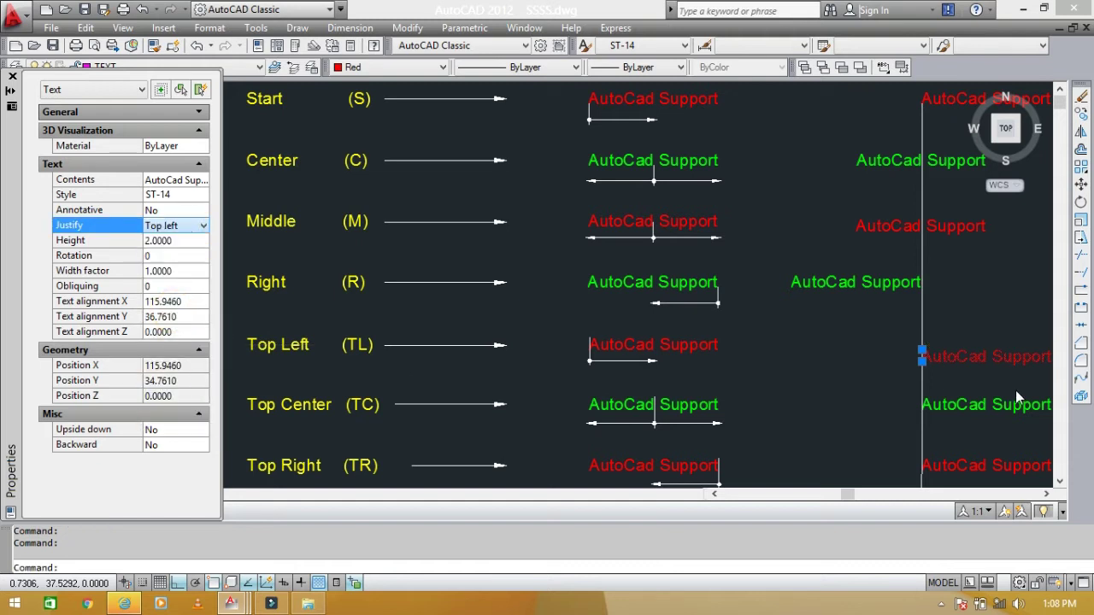
middle_drag(971, 382, 814, 311)
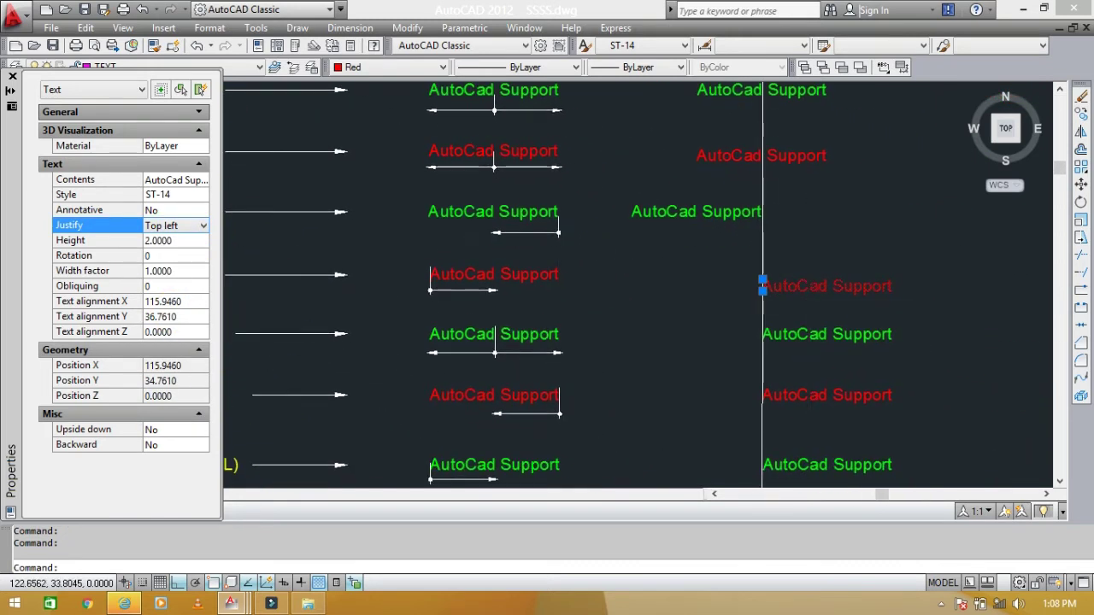
scroll(795, 300, up, 6)
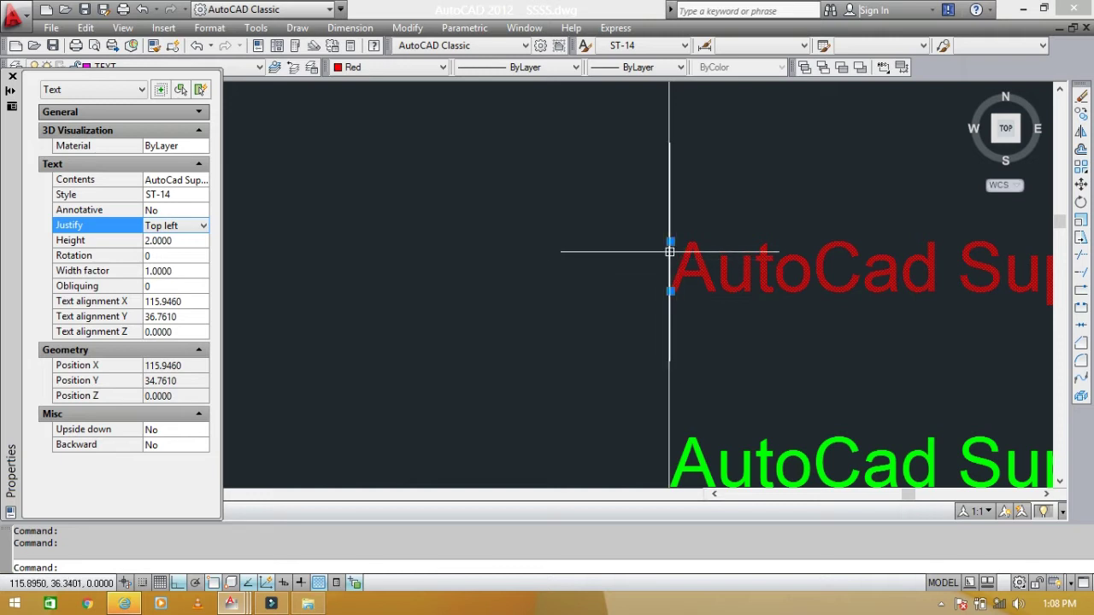
scroll(672, 248, down, 3)
scroll(696, 251, down, 2)
middle_drag(726, 251, 906, 277)
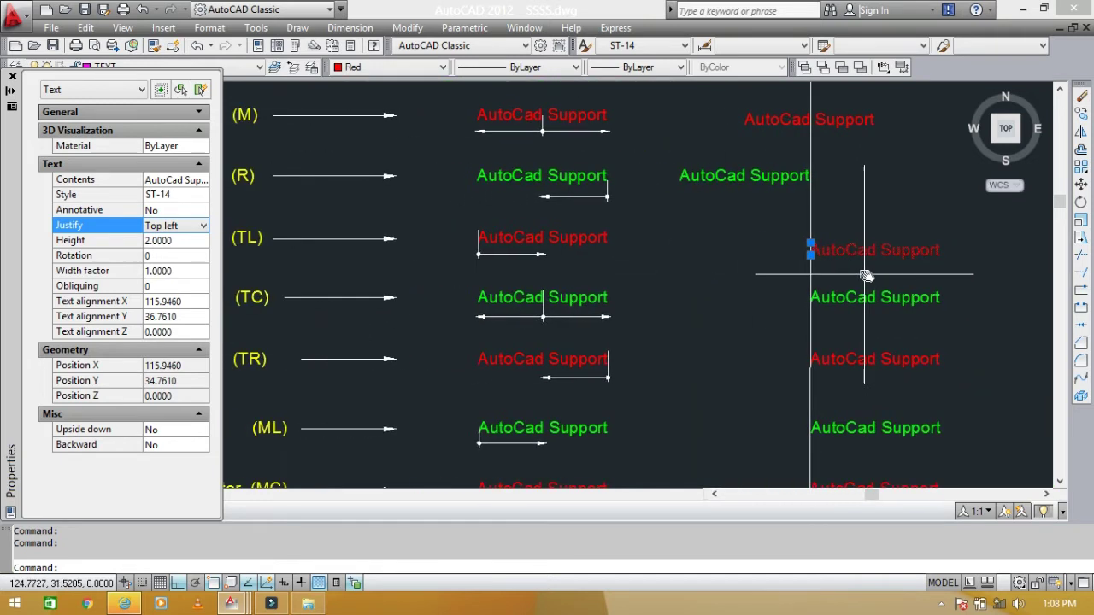
key(Escape)
Step: Set the green Top Center text in the right column to Top center justification
scroll(896, 282, up, 3)
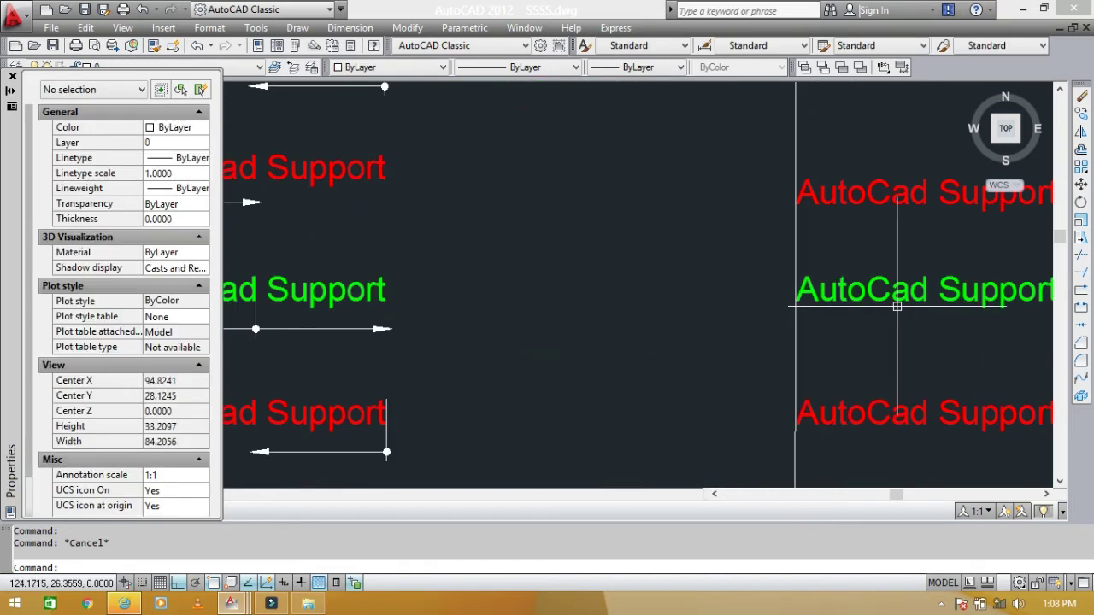
scroll(897, 302, up, 3)
click(896, 302)
click(771, 294)
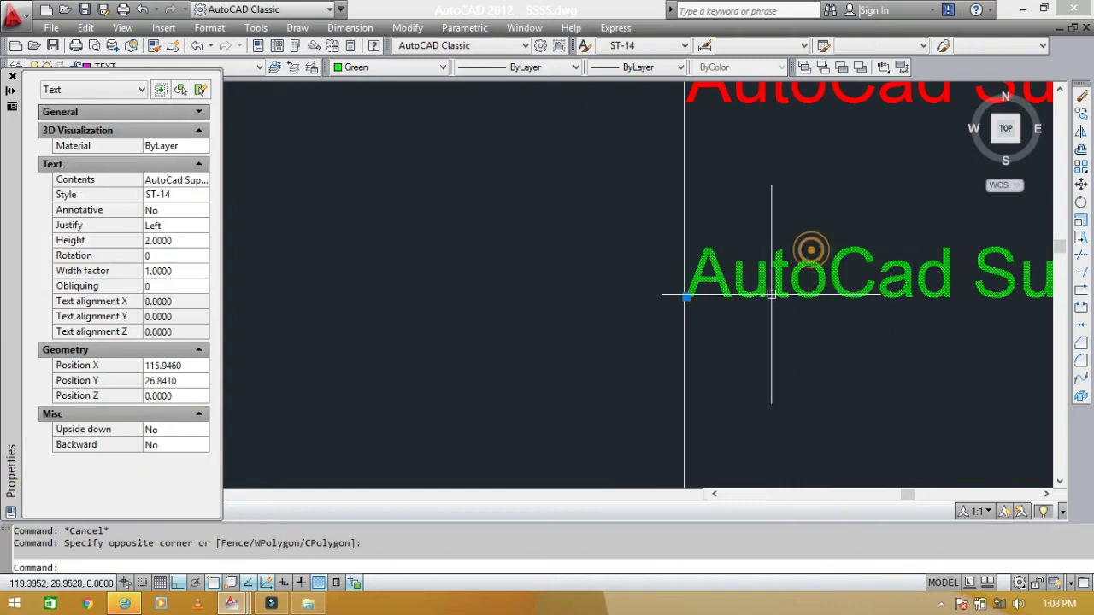
click(168, 229)
click(171, 227)
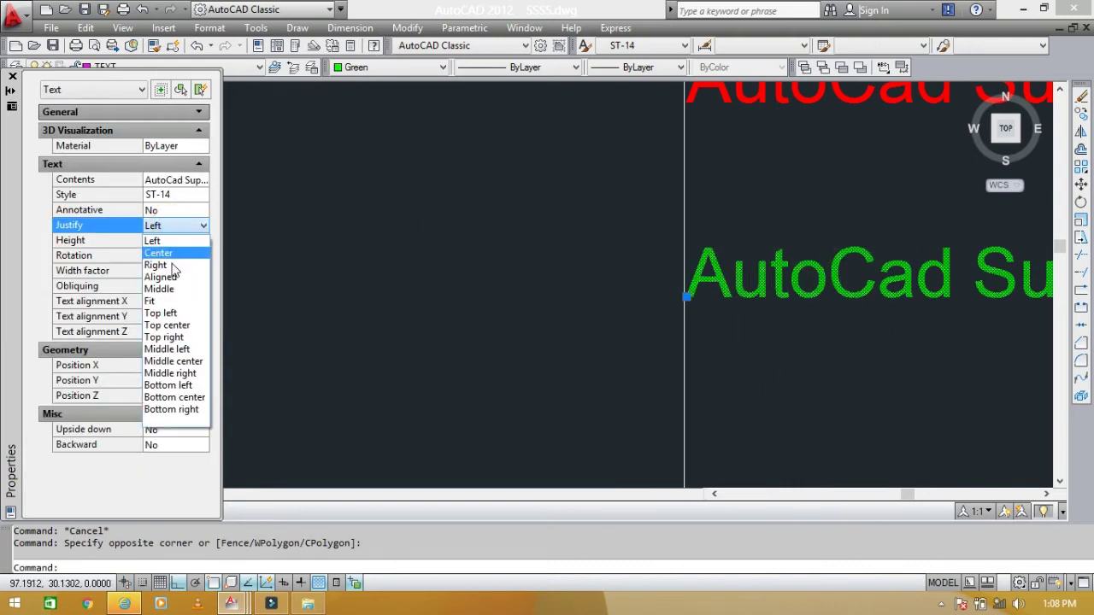
click(173, 329)
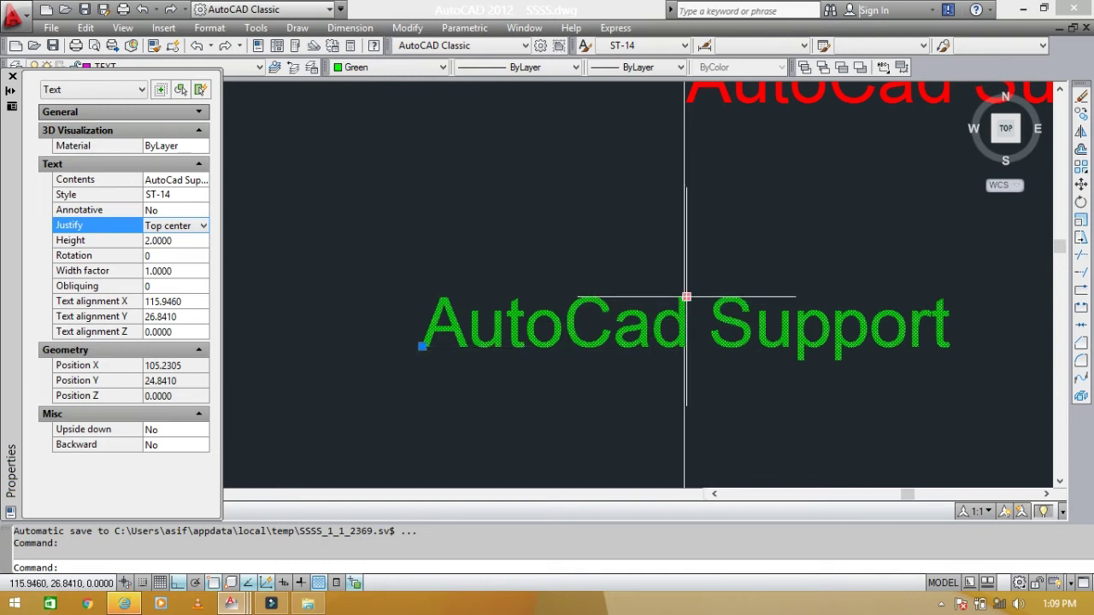
Step: Locate the red Top Right row text, panning to reveal the row labels
scroll(765, 270, down, 2)
scroll(765, 270, down, 1)
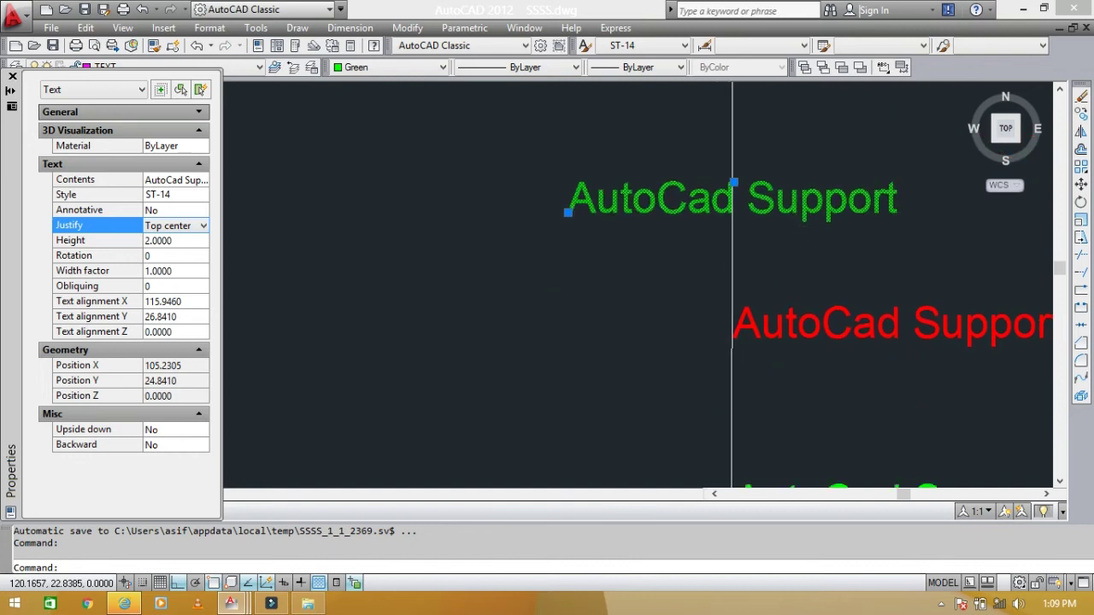
scroll(765, 270, down, 2)
click(812, 275)
mouse_move(692, 310)
middle_down()
mouse_move(755, 305)
mouse_move(652, 298)
middle_up()
scroll(640, 294, up, 2)
scroll(733, 282, up, 2)
scroll(702, 295, up, 3)
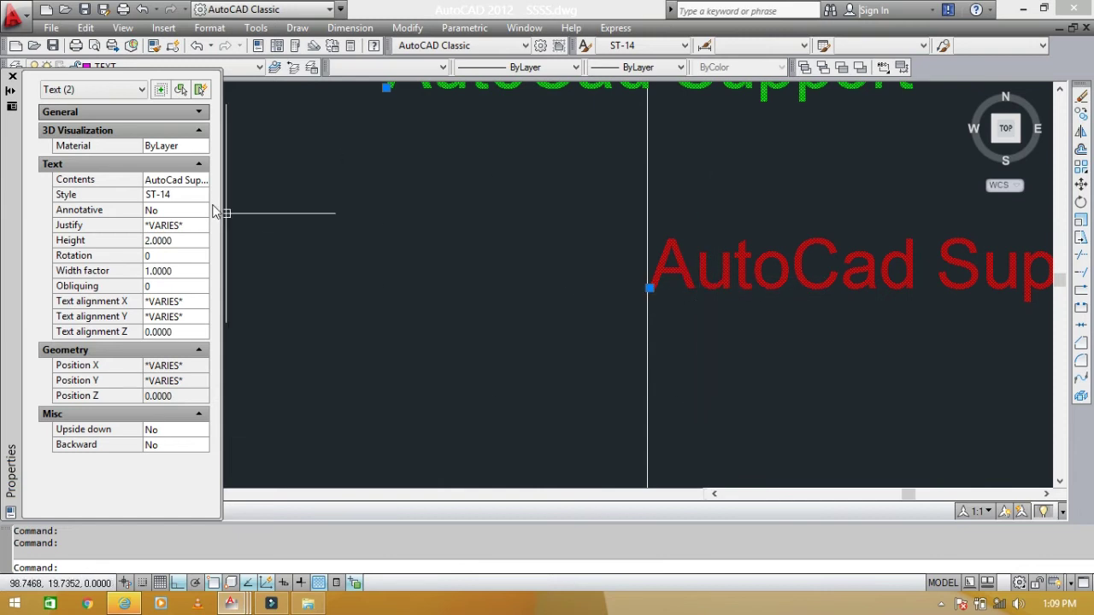
key(Escape)
Step: Set the red Top Right text's justification to Top right
click(764, 222)
click(484, 316)
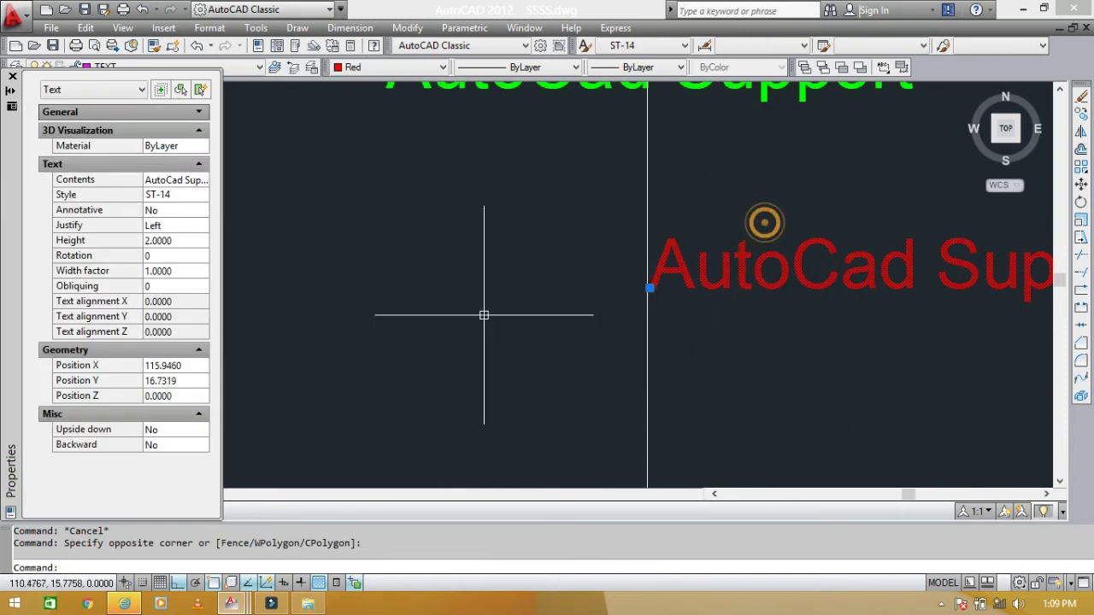
click(197, 226)
click(200, 225)
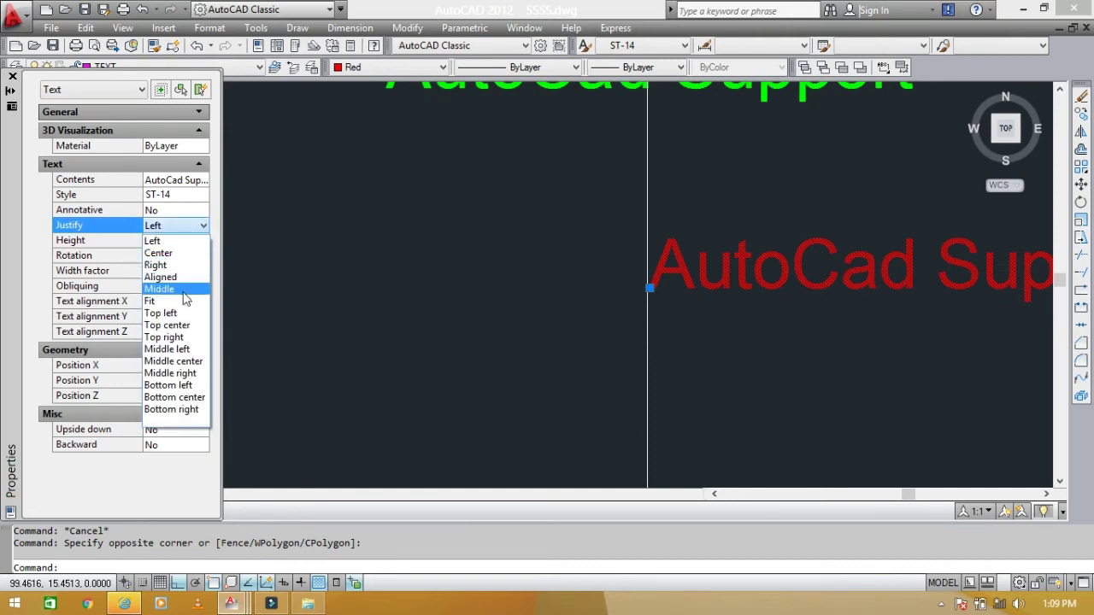
click(182, 339)
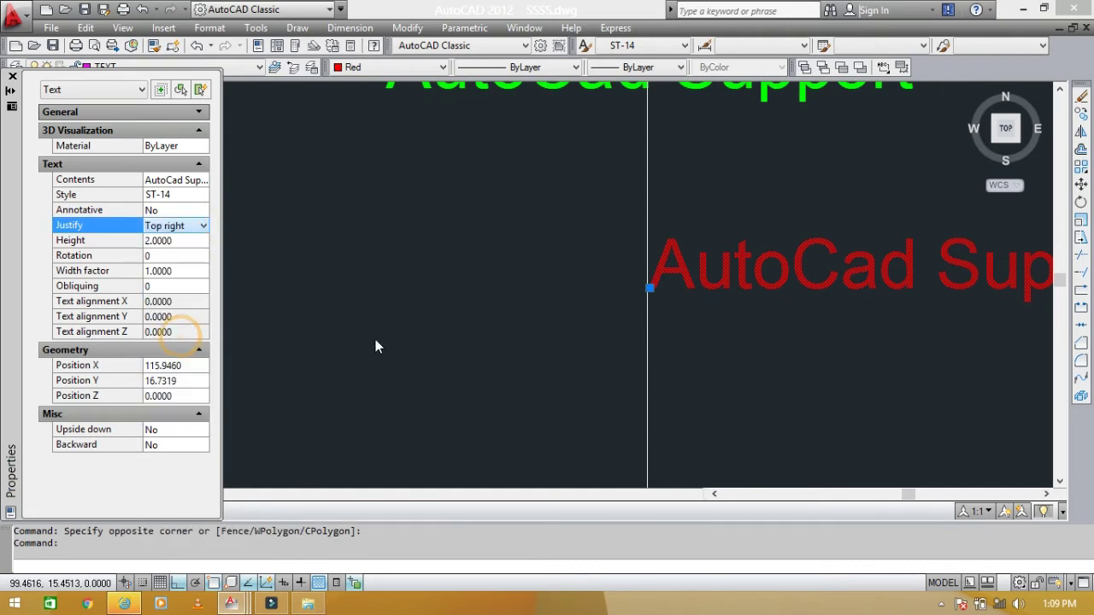
scroll(672, 293, down, 2)
scroll(696, 305, down, 1)
scroll(697, 306, up, 3)
scroll(677, 305, up, 1)
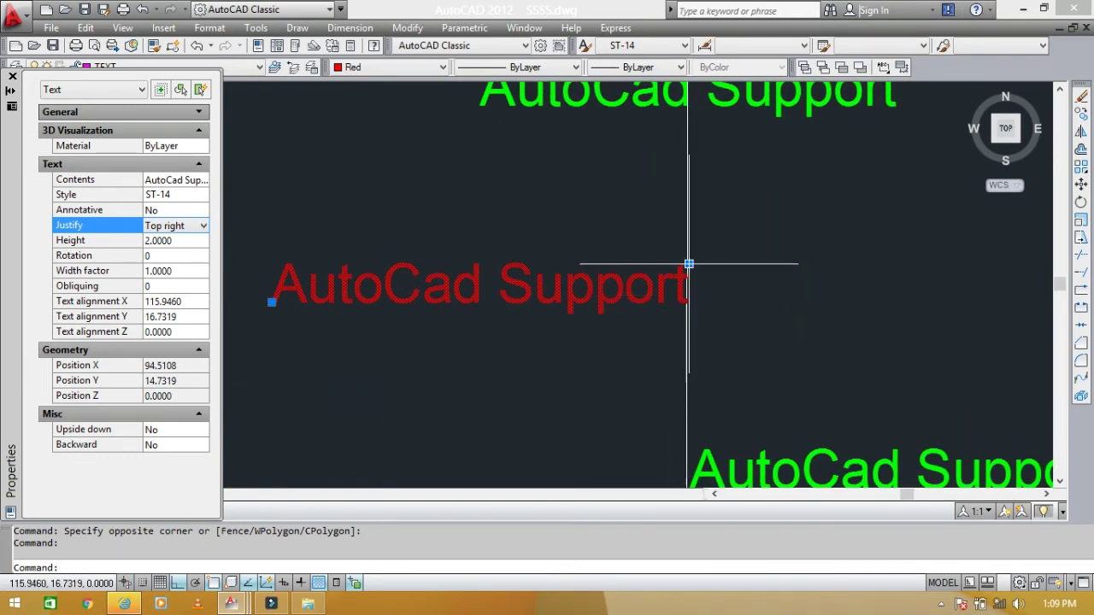
scroll(761, 264, down, 1)
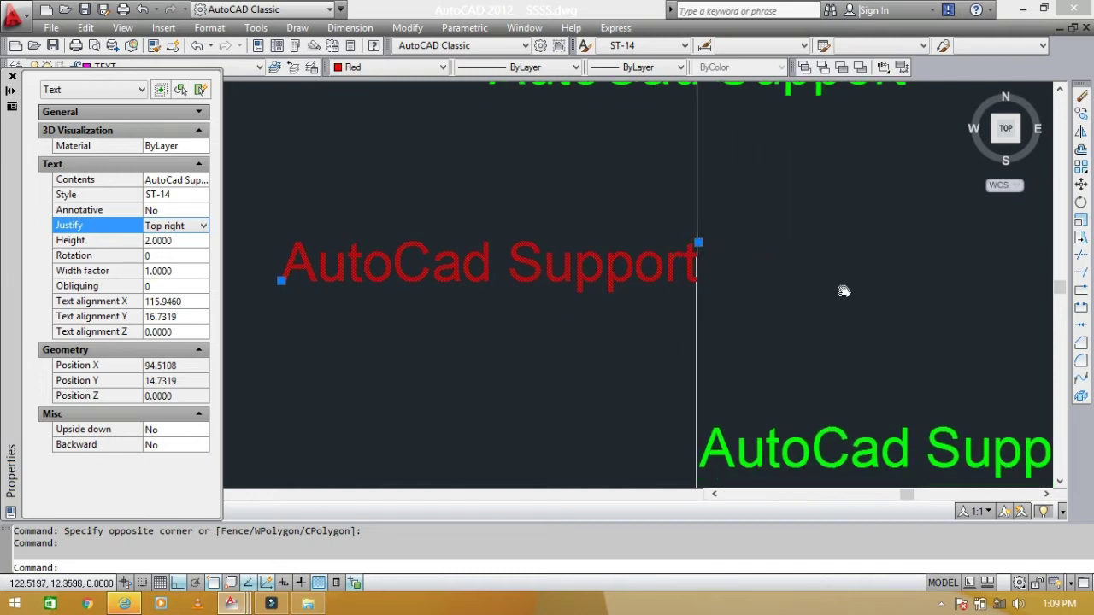
scroll(772, 293, down, 2)
scroll(801, 240, down, 1)
key(Escape)
Step: Set the green Middle Left row text to Middle left justification
click(796, 268)
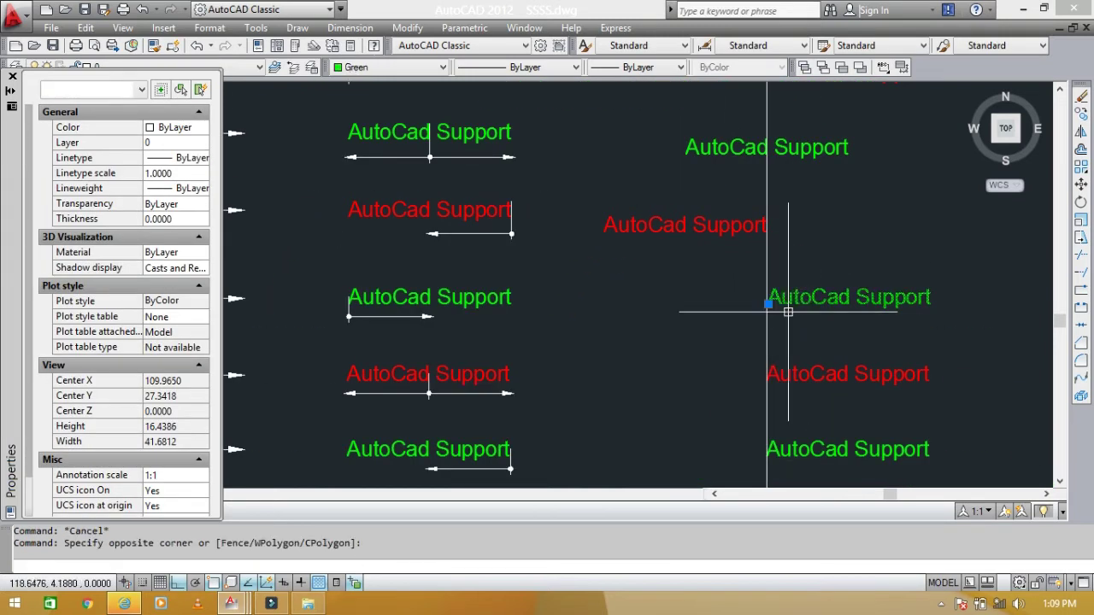
click(789, 311)
mouse_move(918, 344)
middle_down()
mouse_move(1013, 339)
mouse_move(818, 337)
middle_up()
scroll(803, 333, up, 1)
scroll(727, 300, up, 1)
scroll(728, 294, up, 2)
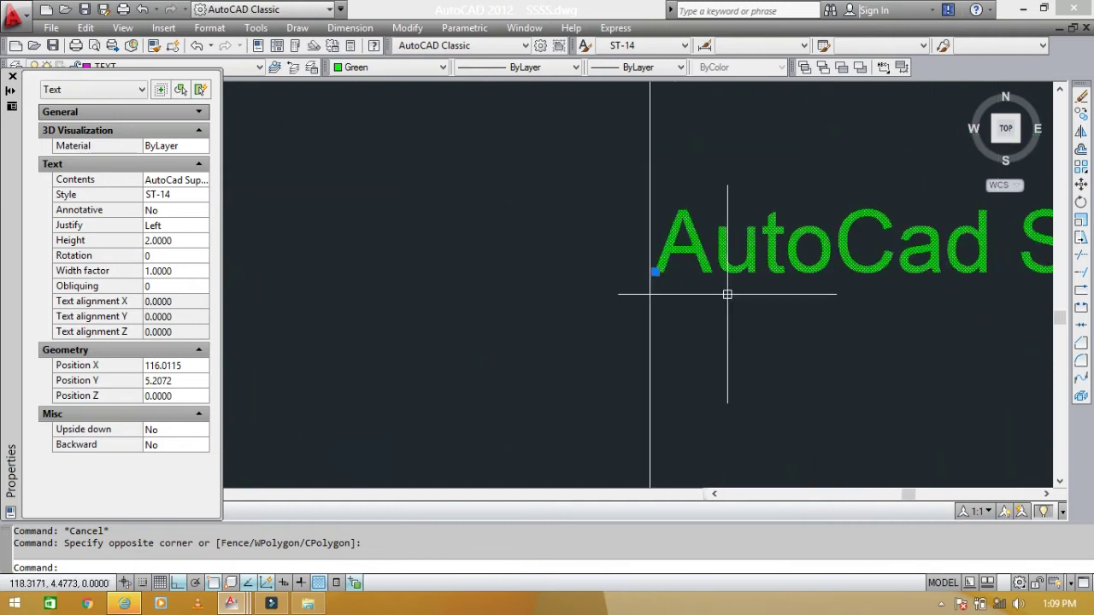
click(175, 226)
click(176, 225)
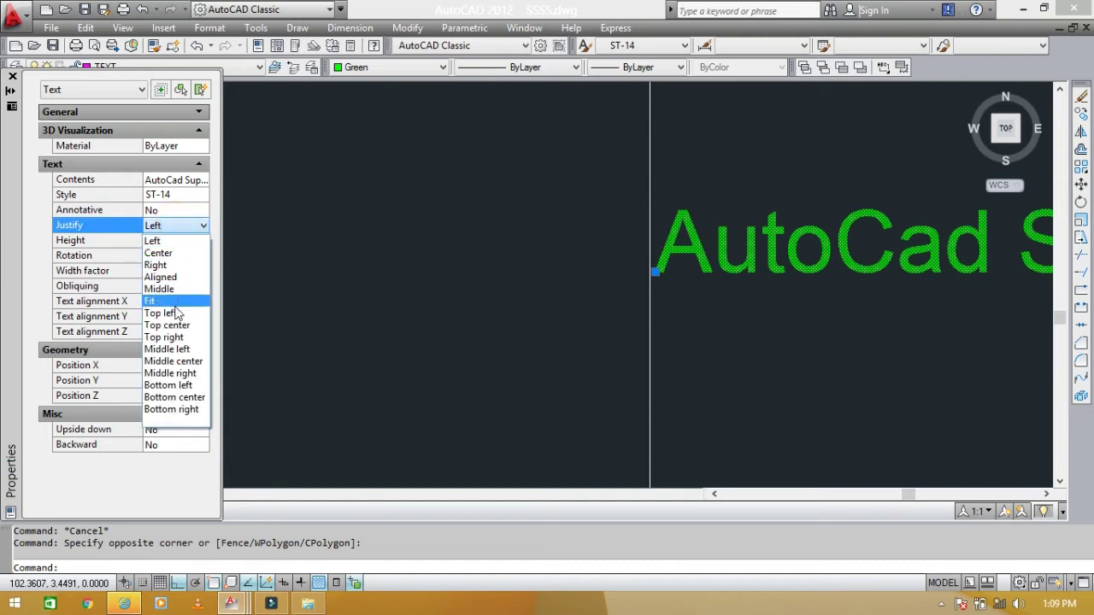
click(179, 350)
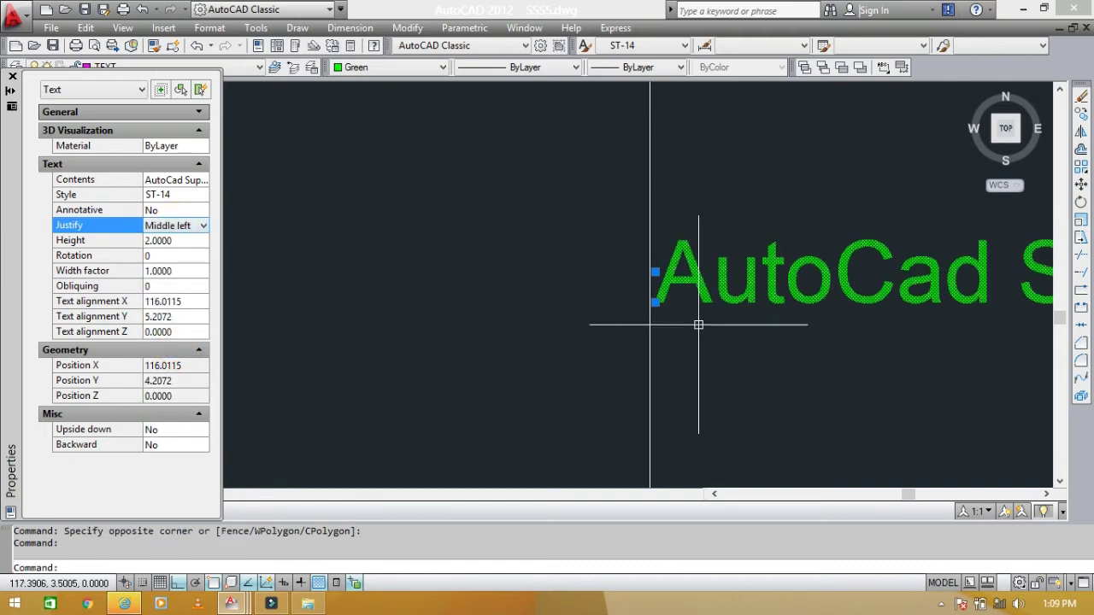
mouse_move(733, 370)
middle_down()
mouse_move(491, 330)
mouse_move(411, 270)
middle_up()
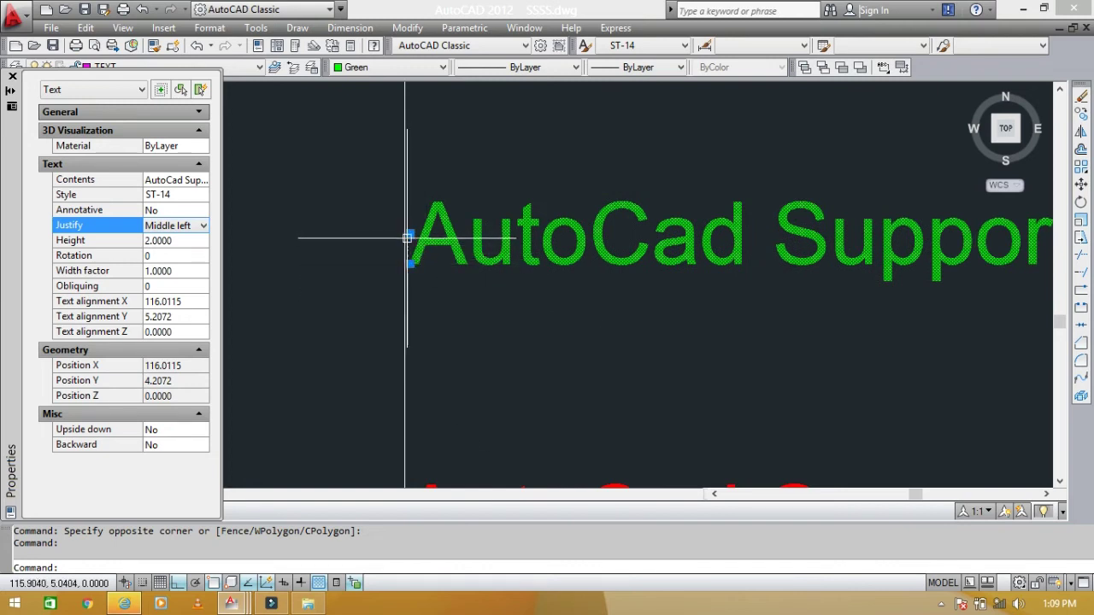
scroll(411, 258, down, 2)
scroll(411, 258, down, 3)
mouse_move(513, 257)
middle_down()
mouse_move(641, 223)
mouse_move(713, 321)
mouse_move(871, 306)
middle_up()
key(Escape)
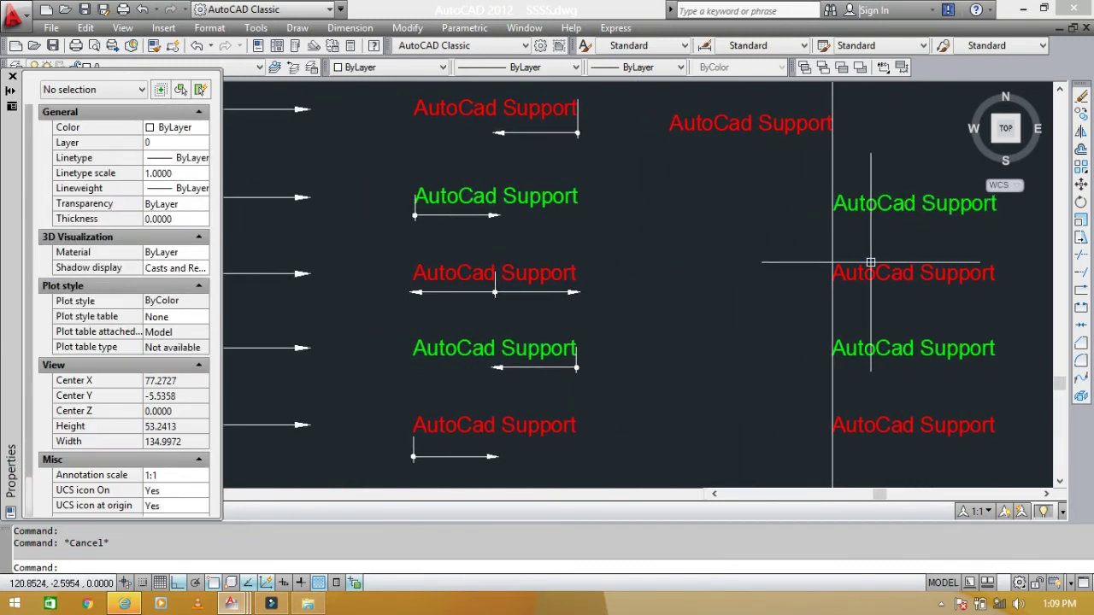
Step: Set the red Middle Center row text to Middle center justification
click(830, 273)
scroll(865, 278, down, 2)
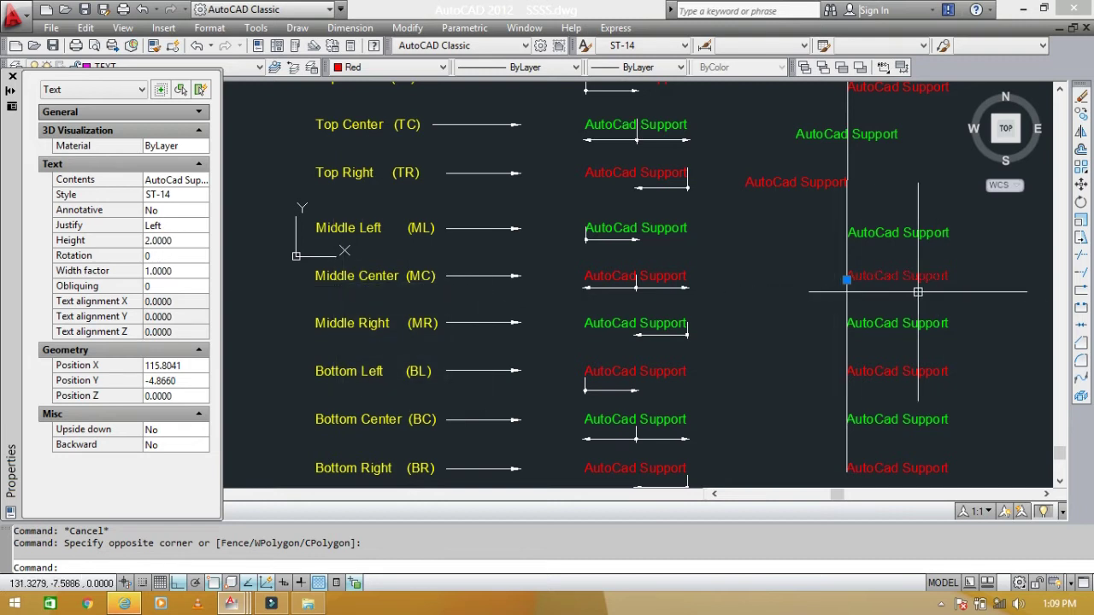
scroll(888, 285, up, 3)
scroll(896, 282, up, 2)
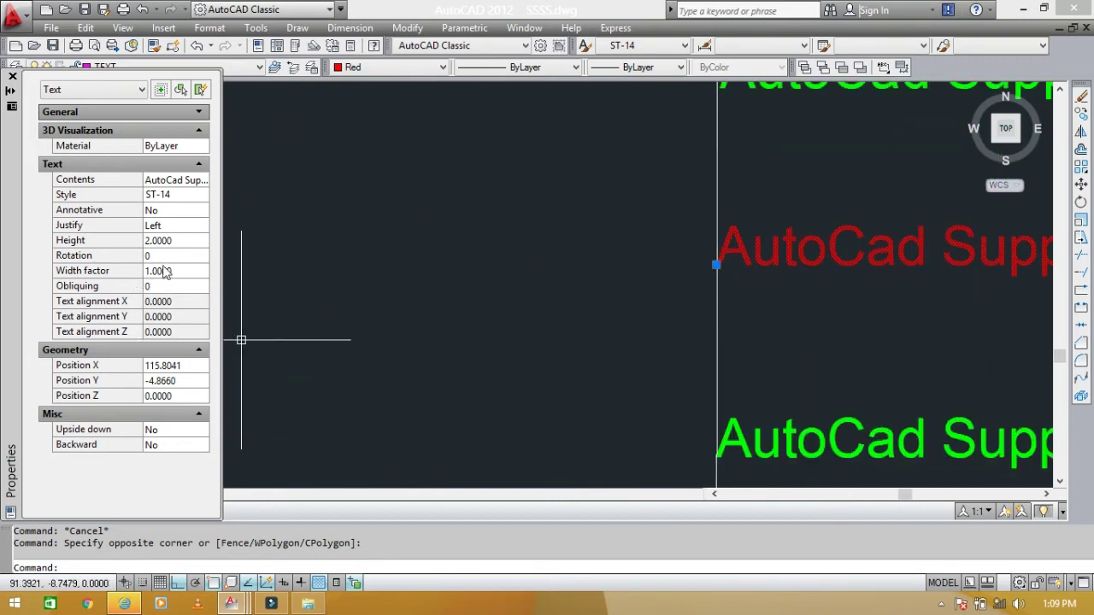
click(183, 227)
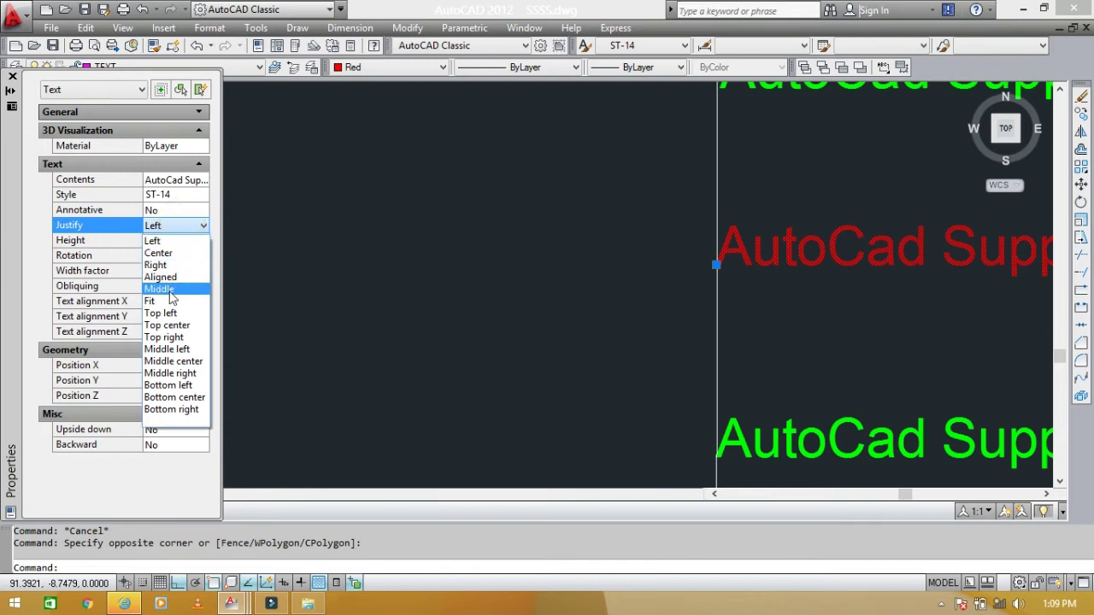
click(173, 361)
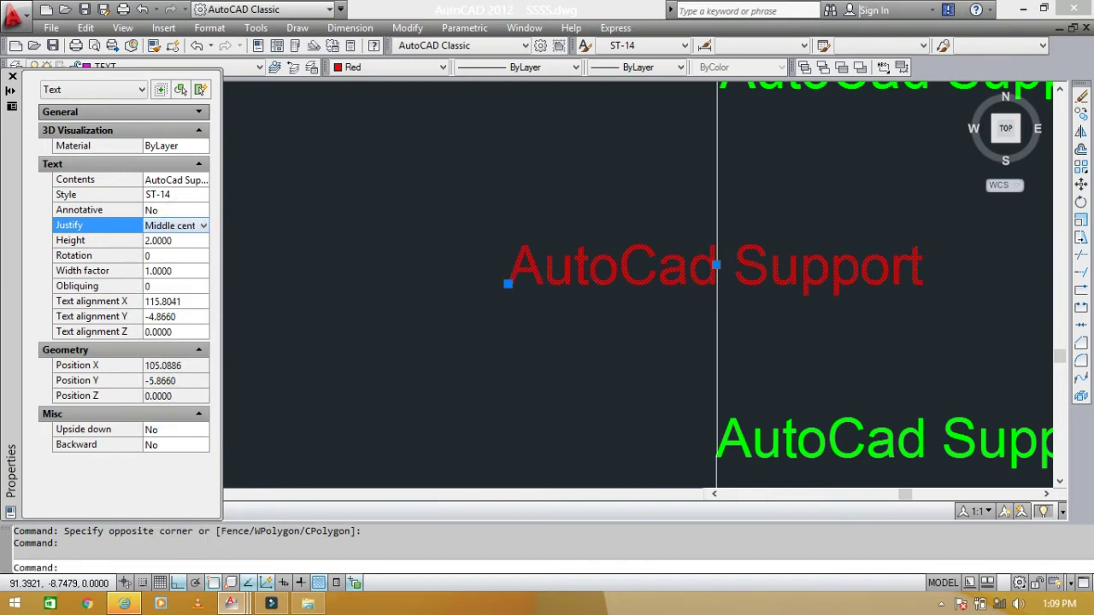
scroll(740, 304, down, 2)
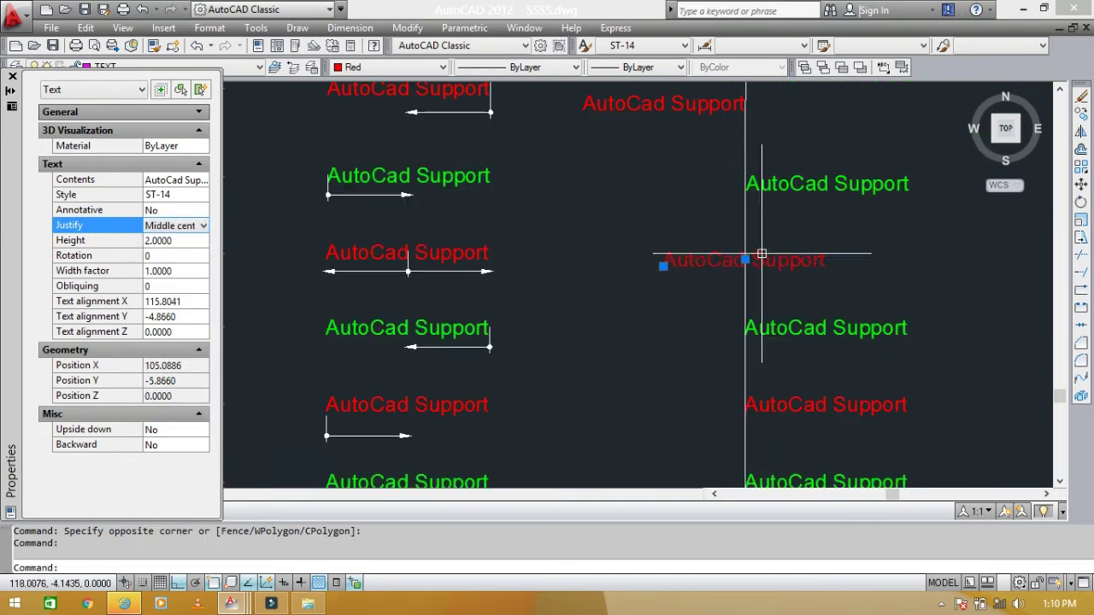
middle_drag(855, 325, 1043, 325)
scroll(941, 282, up, 1)
scroll(825, 243, up, 3)
key(Escape)
Step: Set the green Middle Right row text to Middle right justification
click(825, 244)
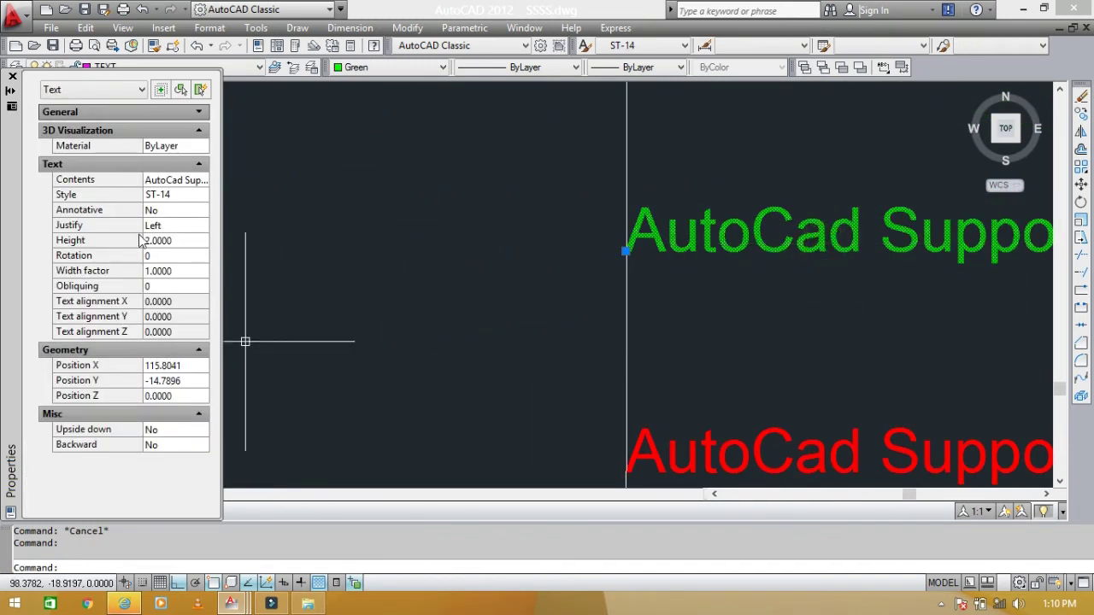
click(189, 229)
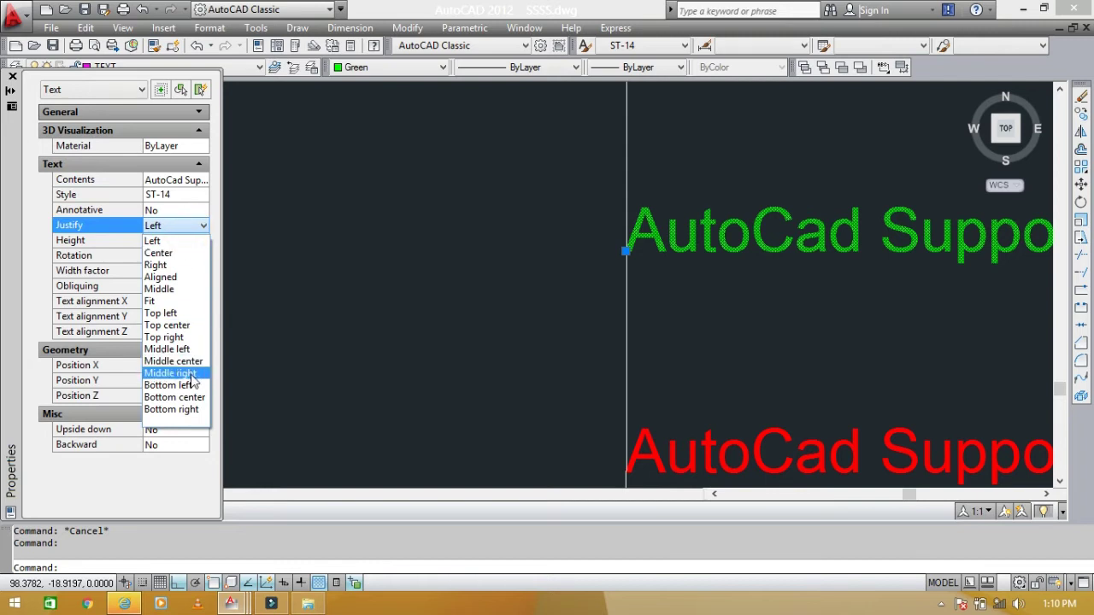
click(171, 373)
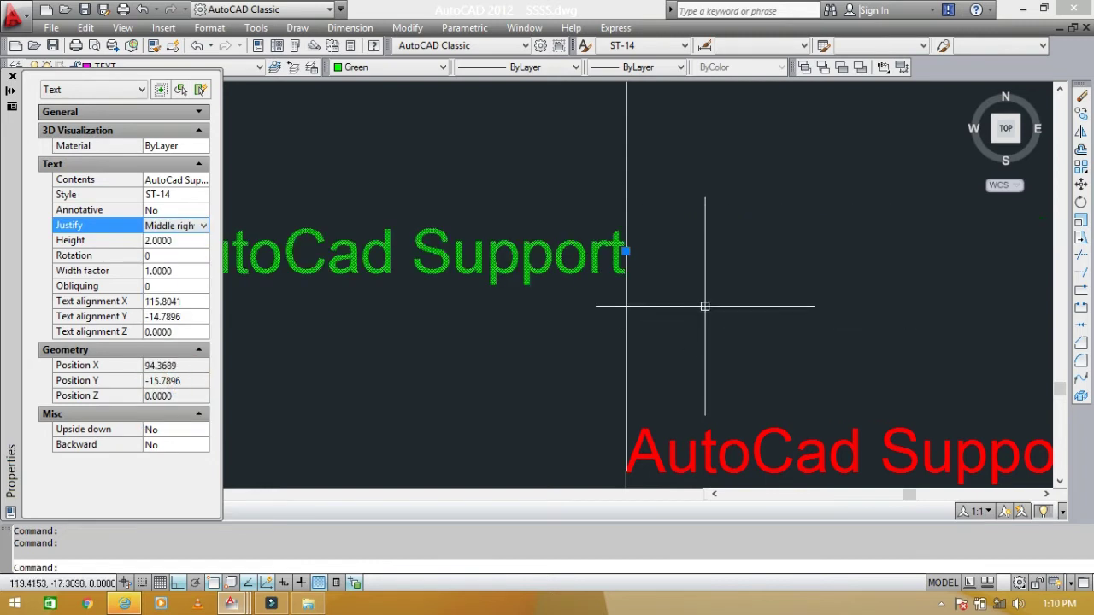
scroll(621, 288, down, 2)
scroll(677, 296, up, 4)
scroll(655, 279, up, 3)
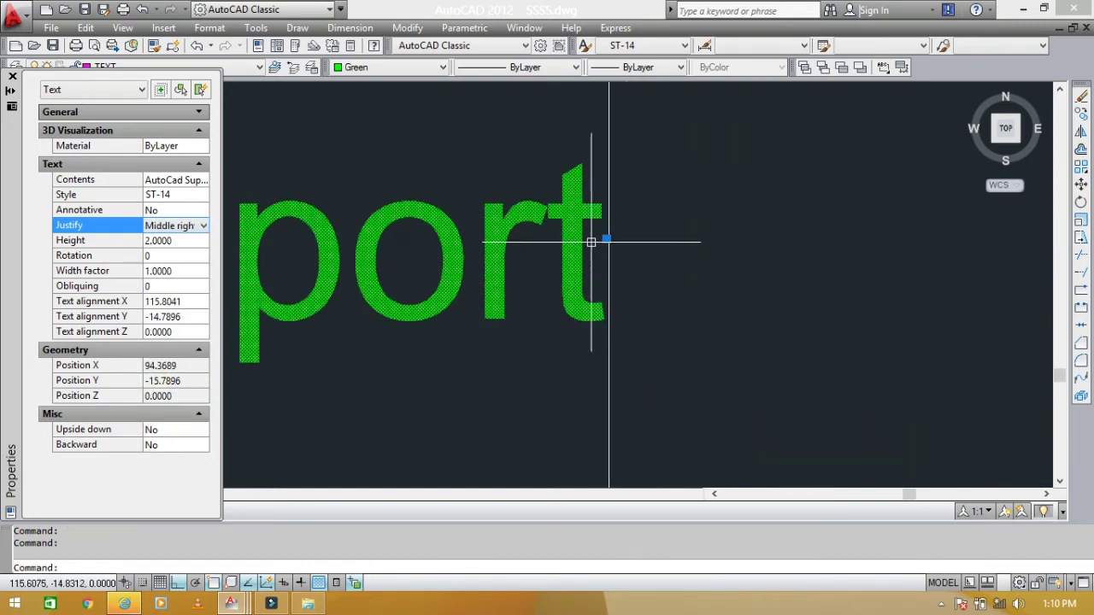
scroll(609, 240, down, 5)
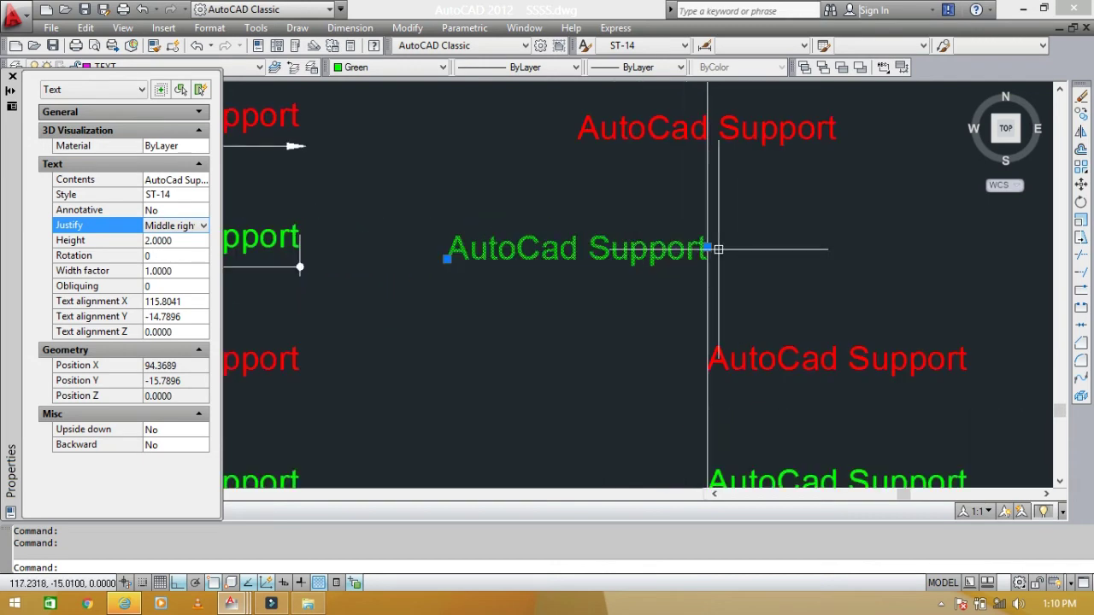
mouse_move(447, 247)
middle_down()
mouse_move(578, 245)
mouse_move(861, 278)
middle_up()
scroll(860, 278, down, 4)
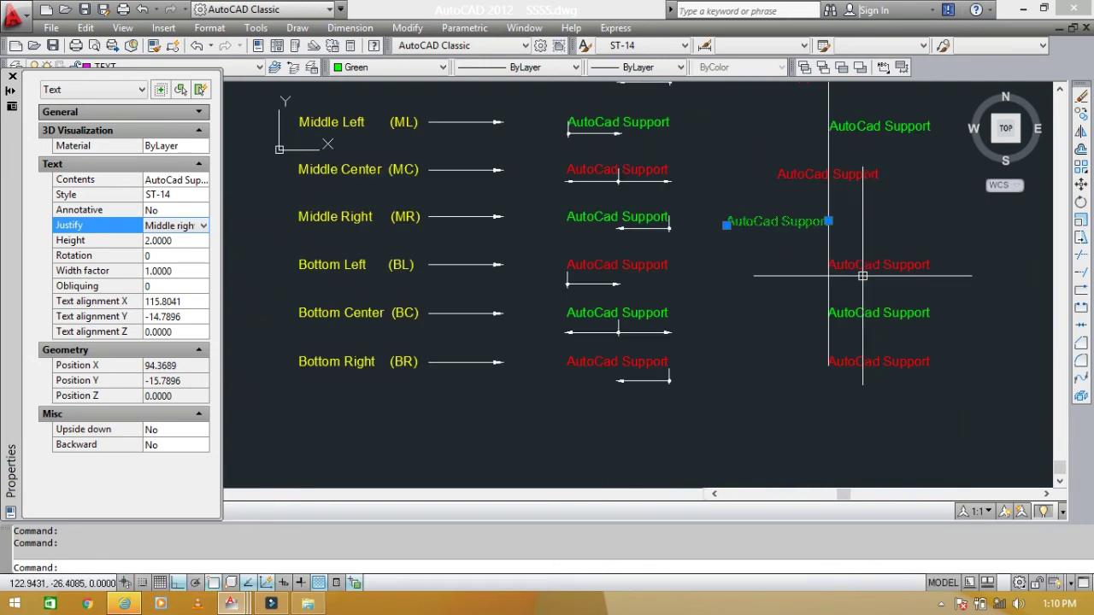
key(Escape)
Step: Set the red text in the Bottom Left row to Bottom left justification
click(850, 231)
scroll(813, 261, up, 4)
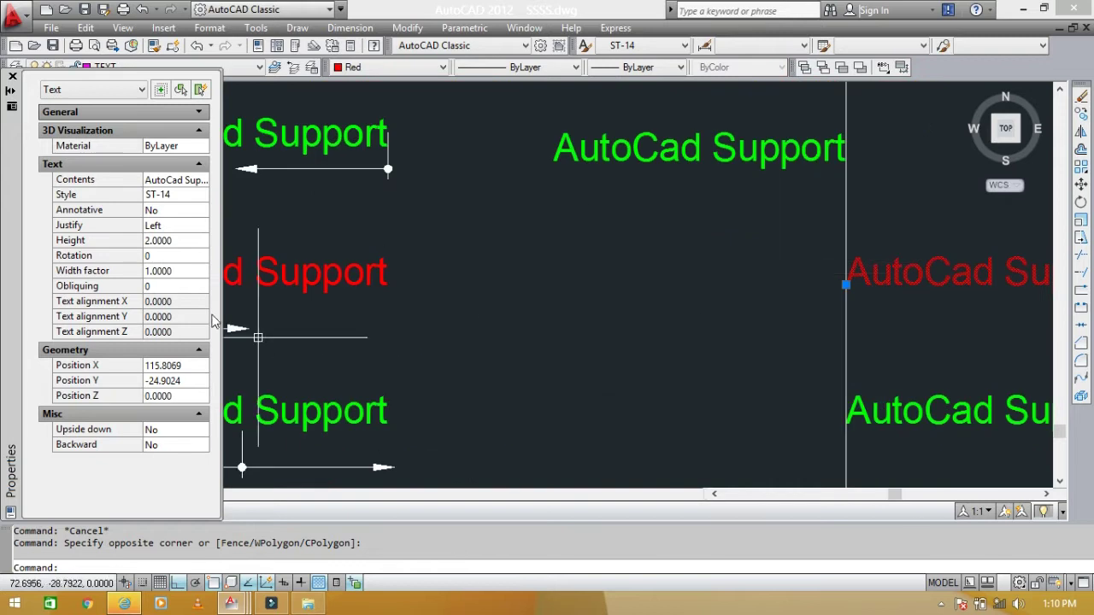
click(181, 226)
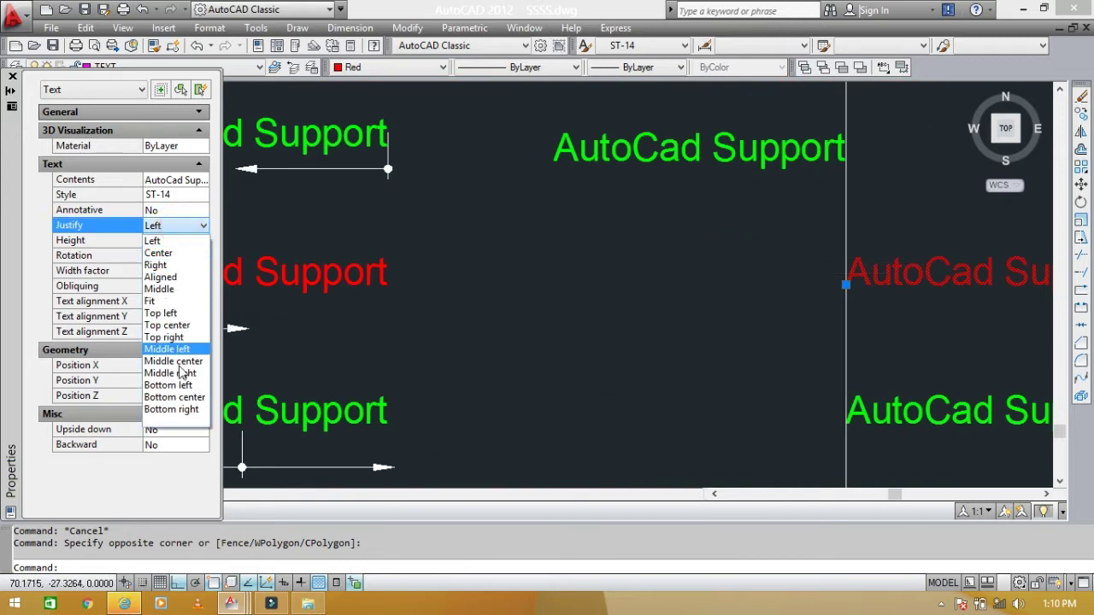
click(181, 387)
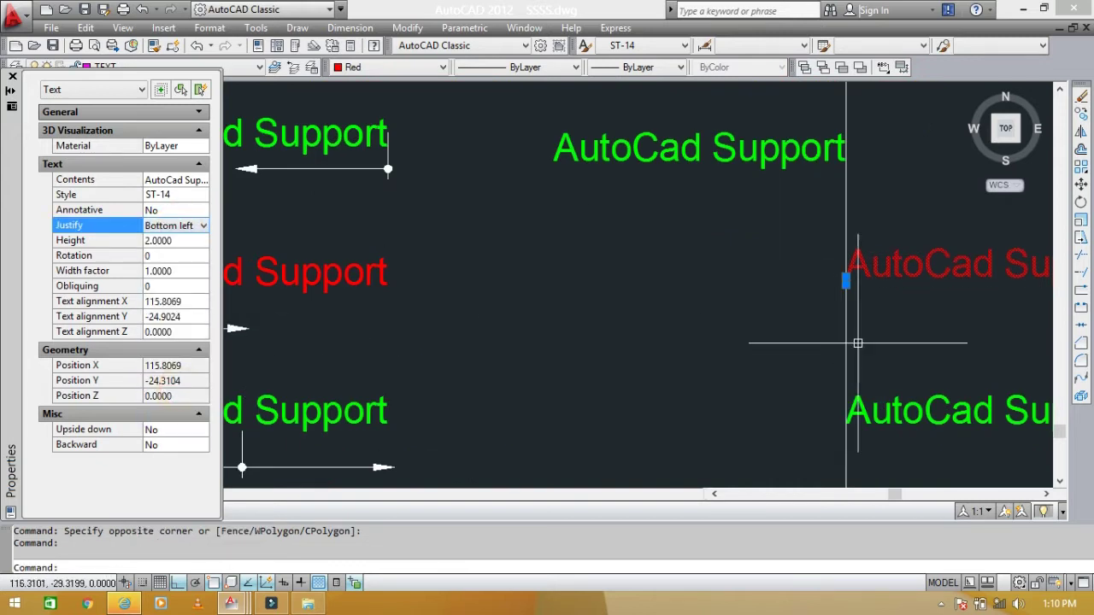
middle_drag(848, 337, 626, 334)
scroll(624, 278, up, 4)
scroll(462, 299, up, 5)
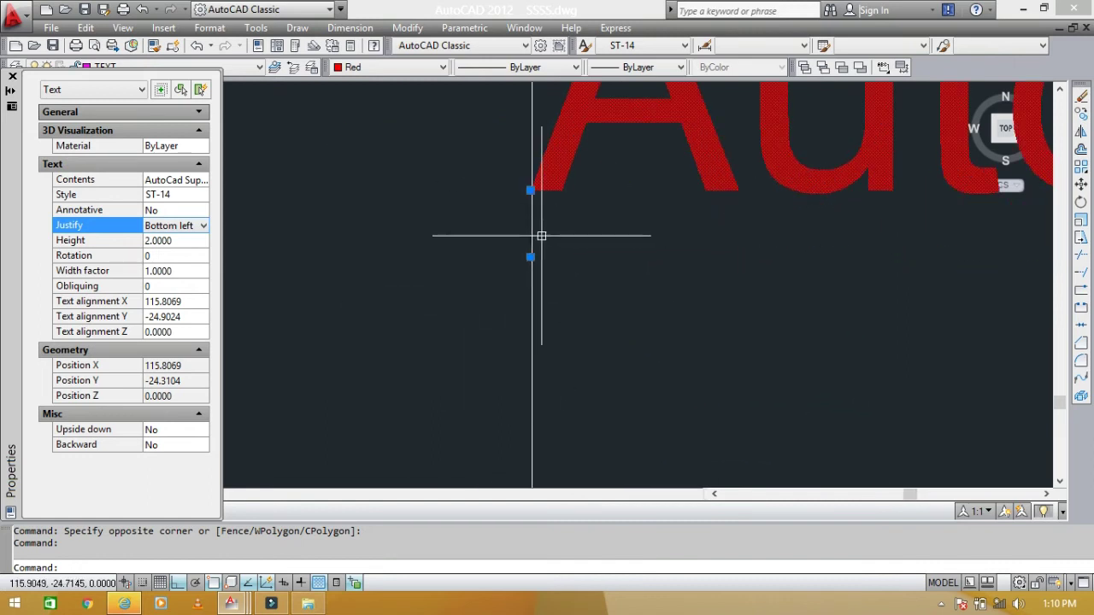
scroll(531, 184, down, 3)
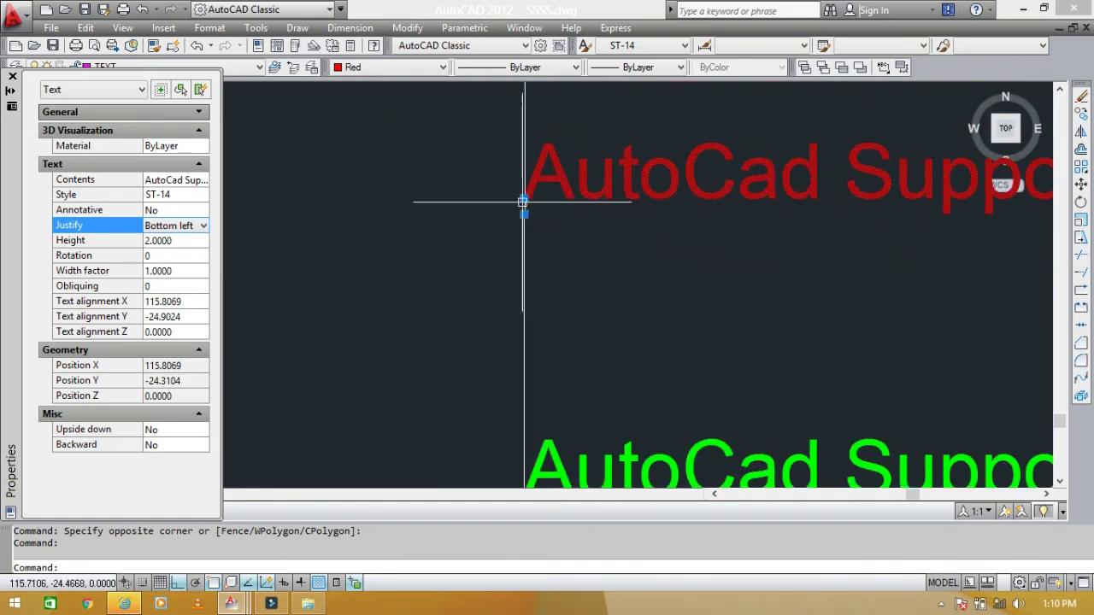
scroll(598, 205, down, 3)
key(Escape)
Step: Re-justify the green AutoCad Support text to Bottom center in Properties
scroll(569, 197, up, 2)
scroll(574, 191, up, 2)
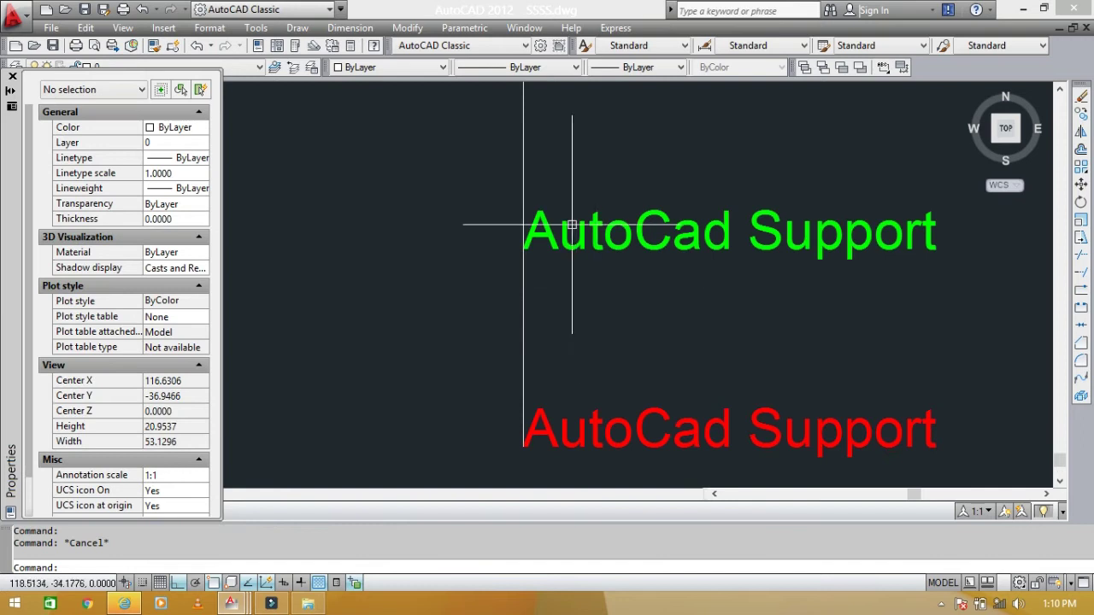
drag(574, 191, 556, 281)
click(556, 281)
scroll(544, 261, up, 4)
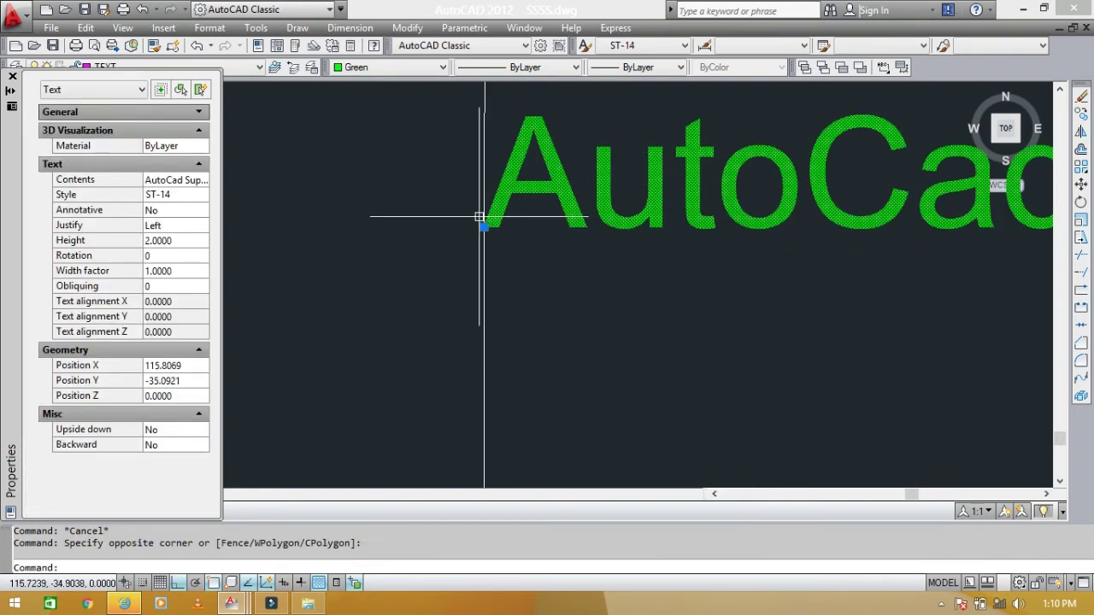
scroll(868, 248, down, 8)
scroll(866, 248, down, 1)
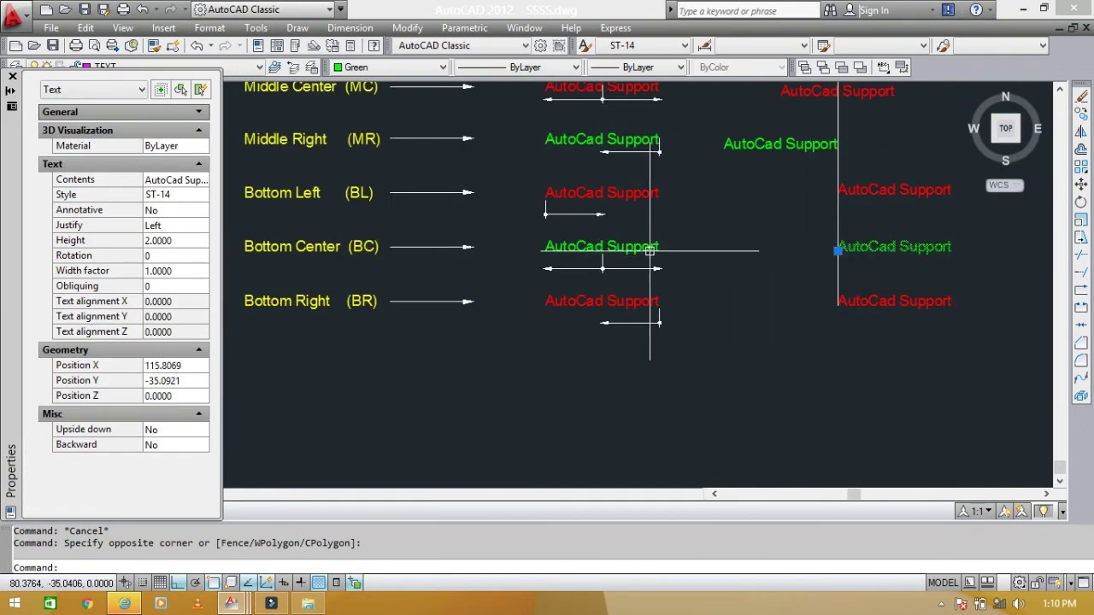
middle_drag(650, 251, 513, 248)
scroll(617, 240, up, 4)
scroll(618, 240, up, 2)
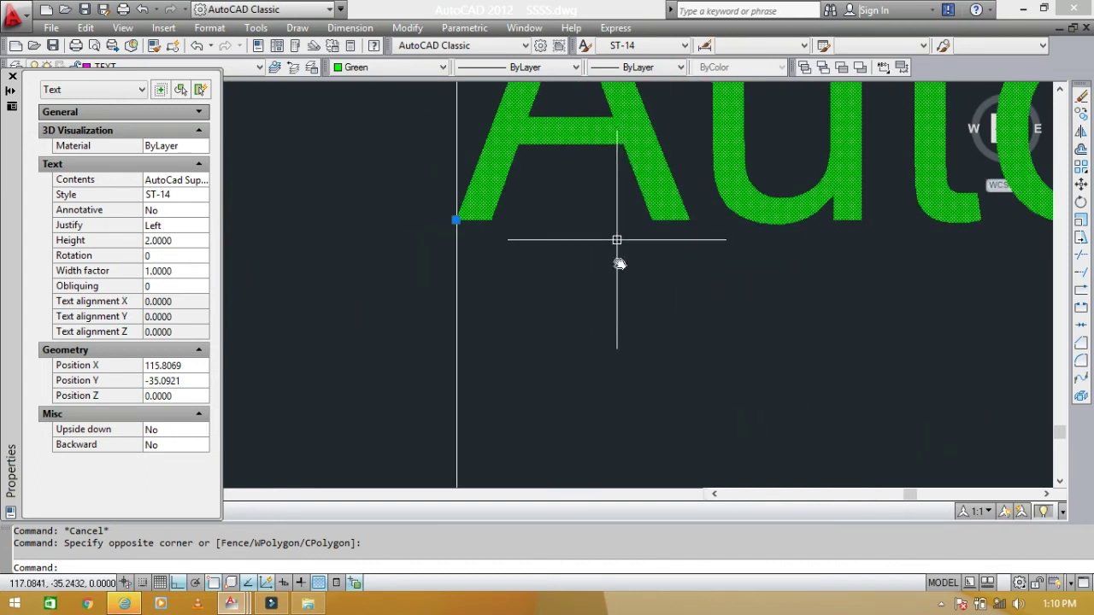
middle_drag(617, 241, 621, 342)
click(182, 225)
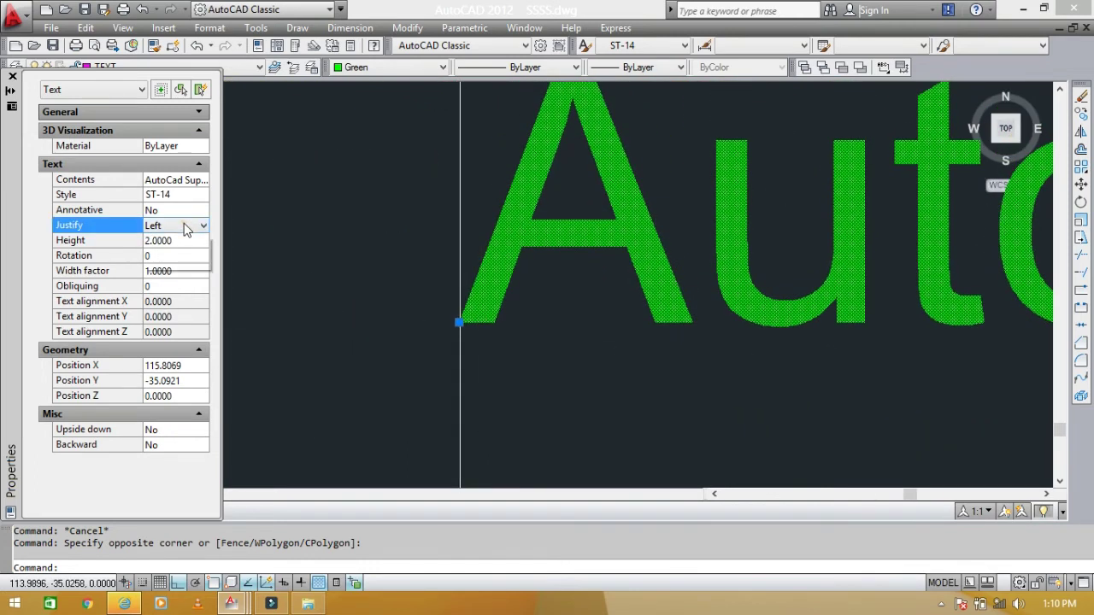
click(182, 225)
click(171, 397)
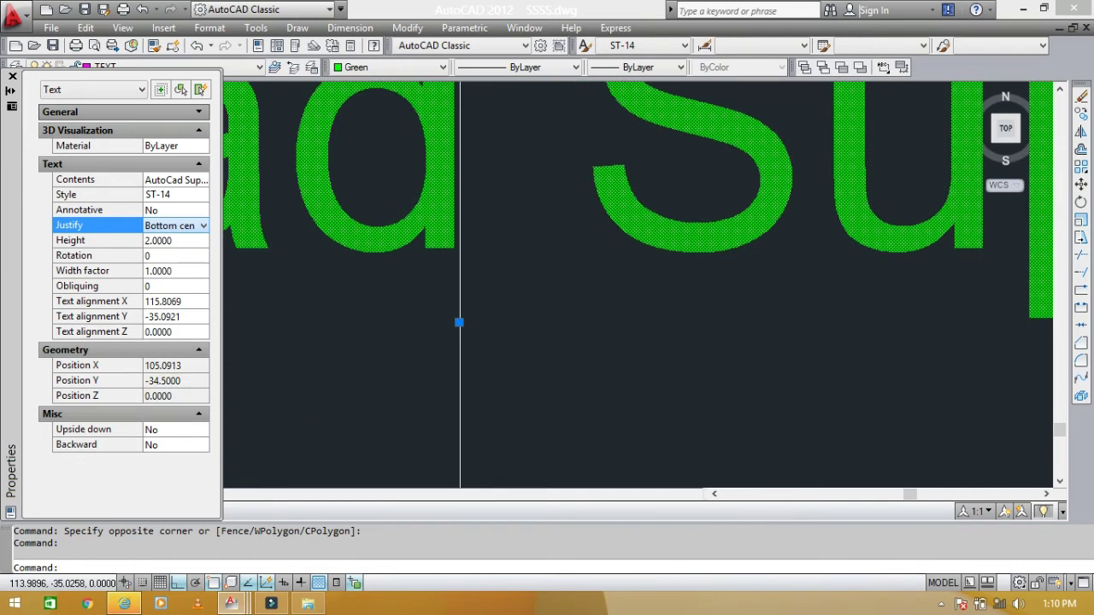
Step: Check the Bottom center green text against the guide line and neighbouring samples
scroll(511, 331, down, 4)
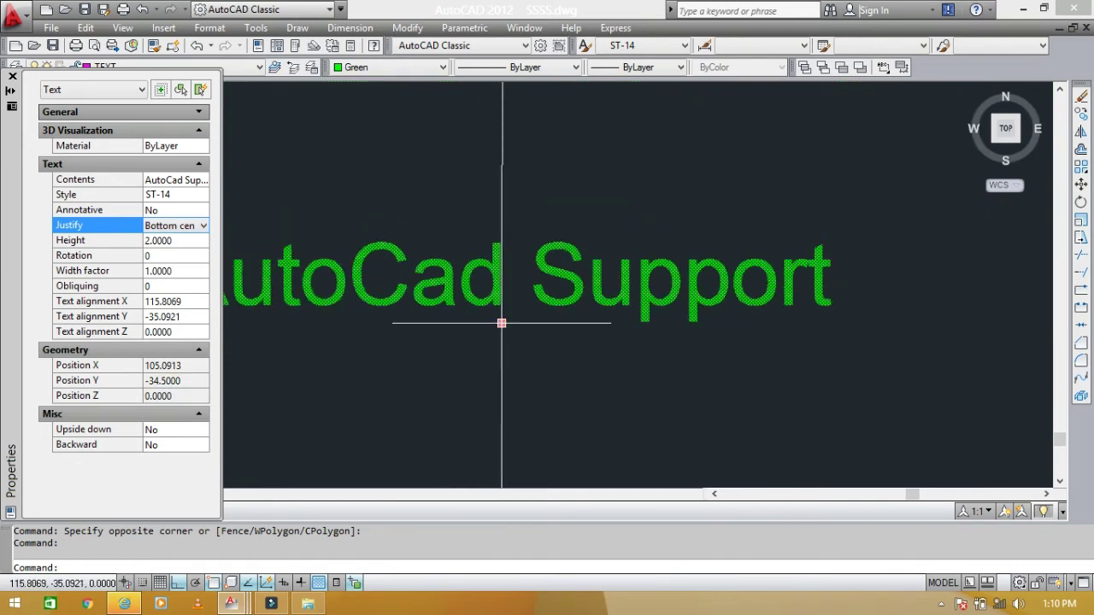
middle_drag(502, 324, 548, 315)
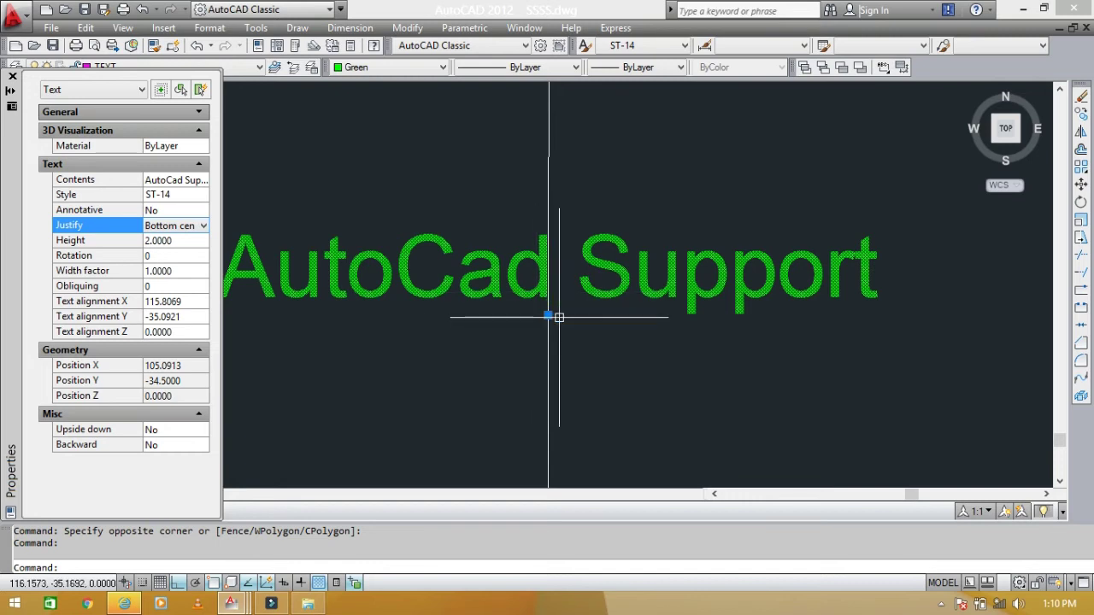
scroll(548, 315, down, 3)
mouse_move(548, 316)
middle_down()
mouse_move(1054, 318)
mouse_move(617, 269)
middle_up()
scroll(617, 268, up, 3)
middle_drag(361, 276, 447, 225)
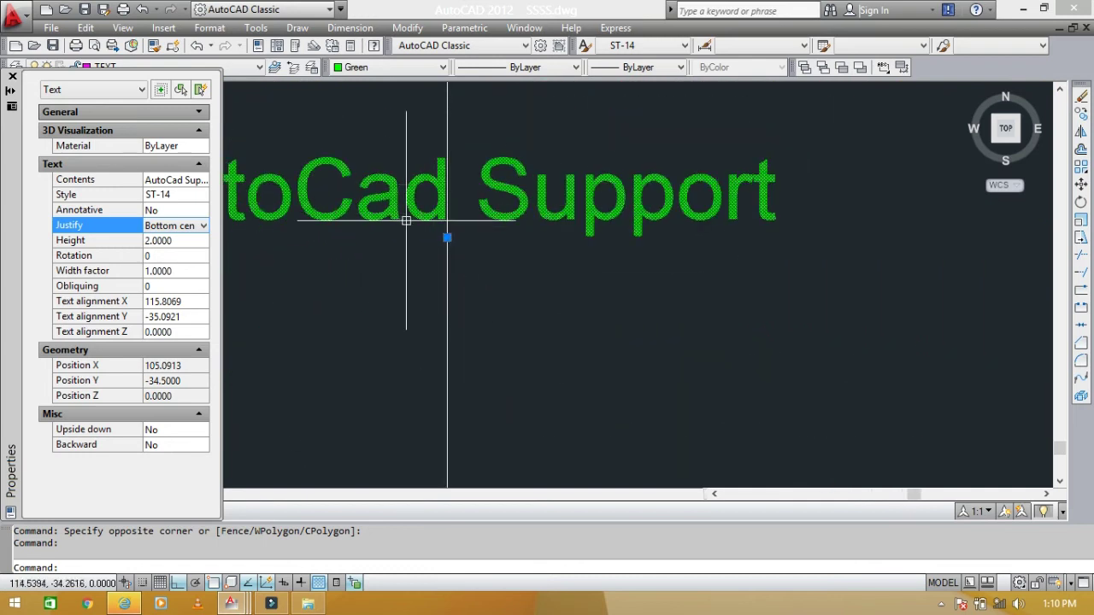
scroll(556, 208, down, 1)
scroll(553, 282, down, 2)
mouse_move(564, 285)
middle_down()
mouse_move(906, 295)
mouse_move(560, 295)
middle_up()
scroll(522, 346, up, 5)
key(Escape)
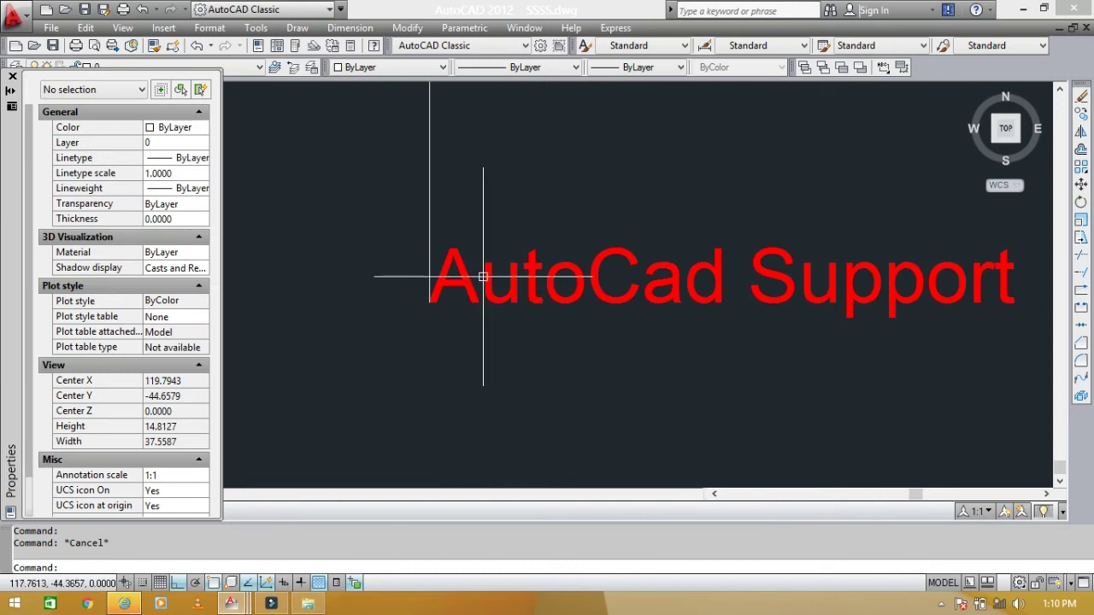
Step: Set the red AutoCad Support text to Bottom right justification
click(483, 276)
click(190, 228)
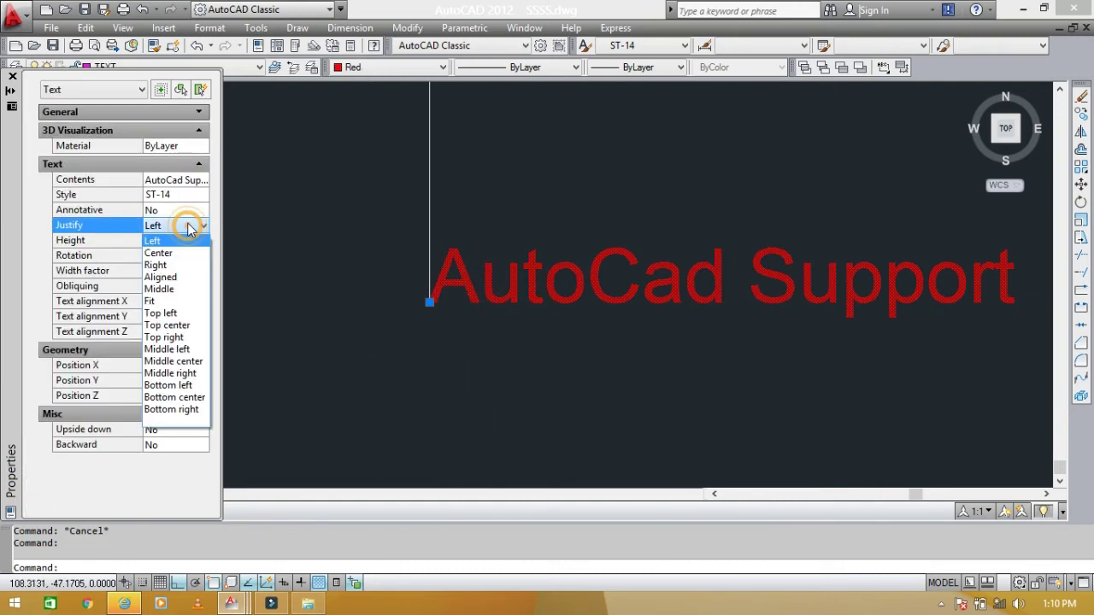
click(174, 409)
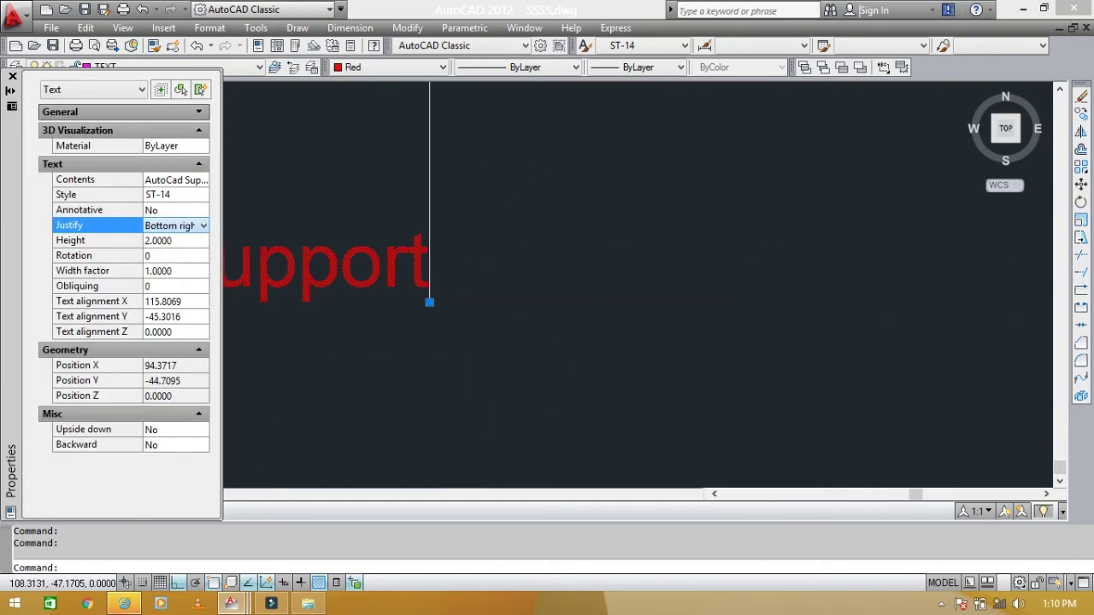
scroll(695, 291, down, 6)
key(Escape)
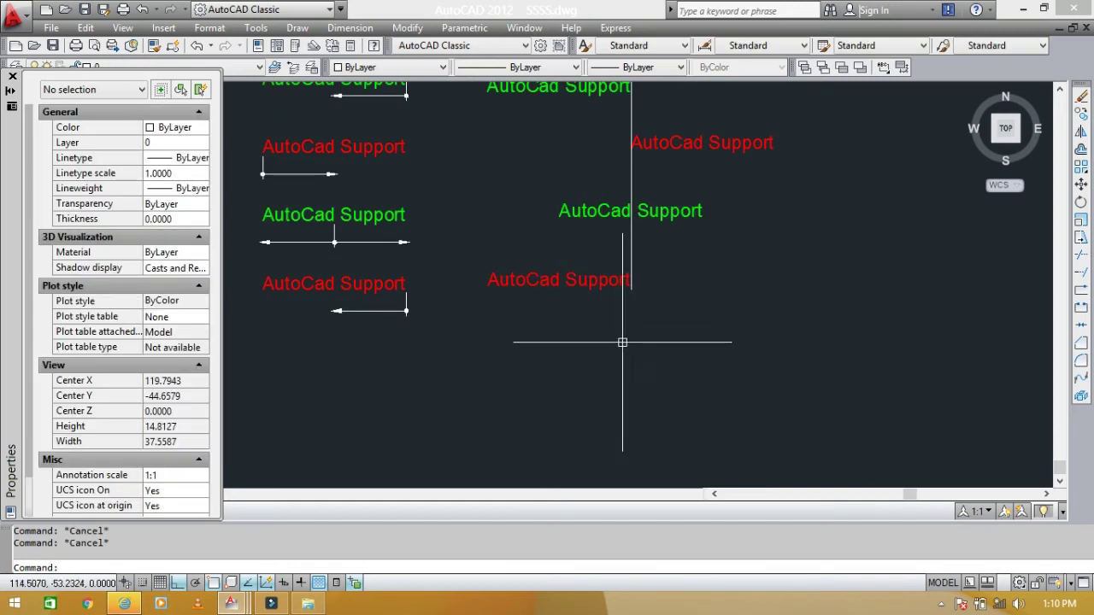
scroll(610, 314, down, 6)
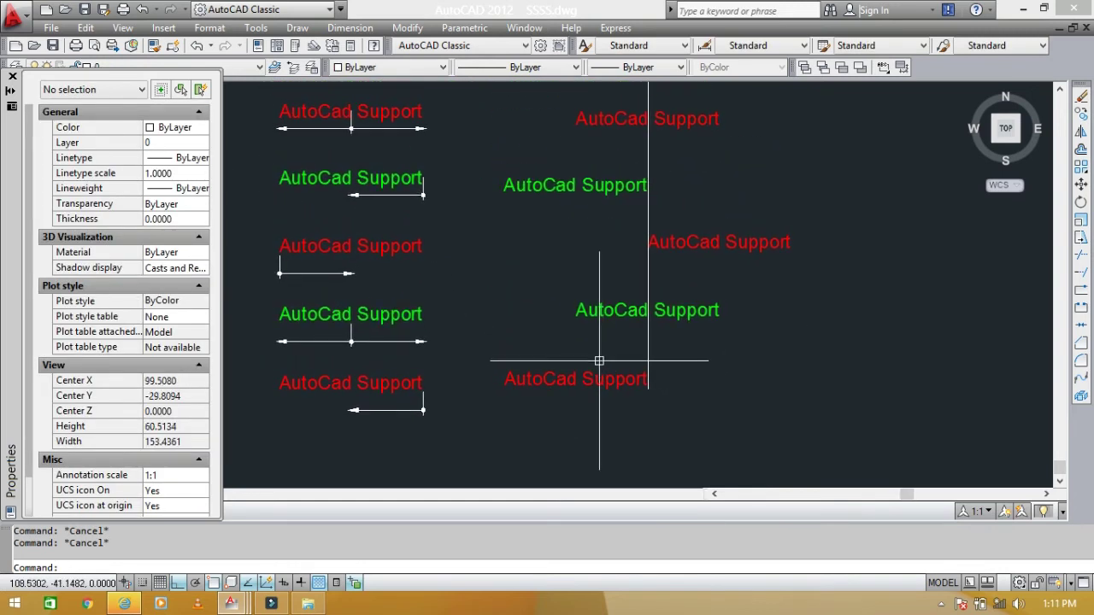
scroll(599, 360, down, 4)
scroll(617, 376, up, 3)
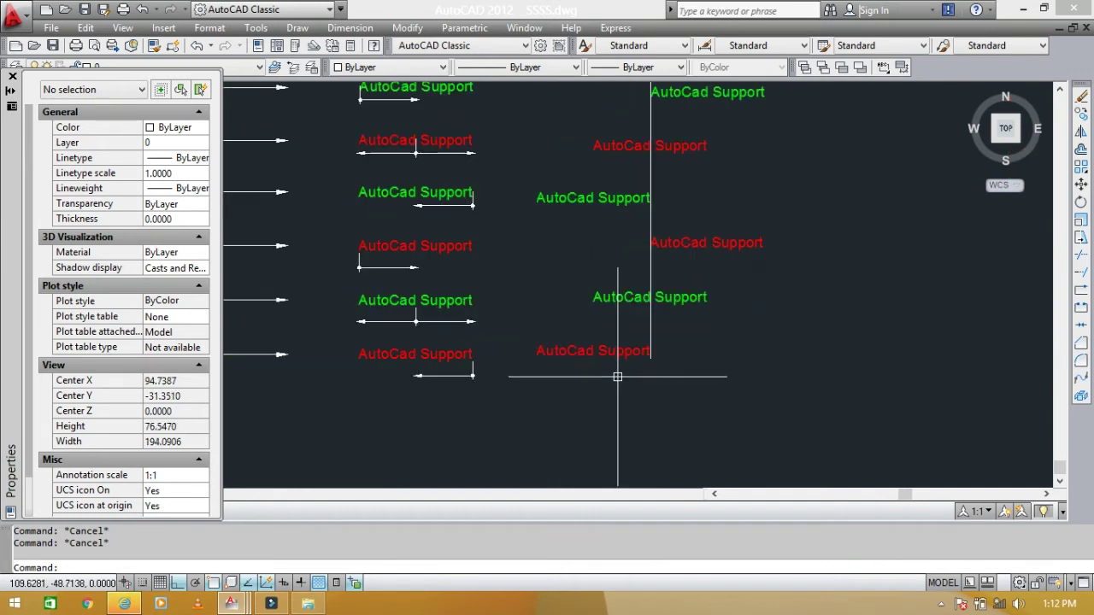
scroll(684, 392, down, 2)
middle_drag(632, 390, 688, 410)
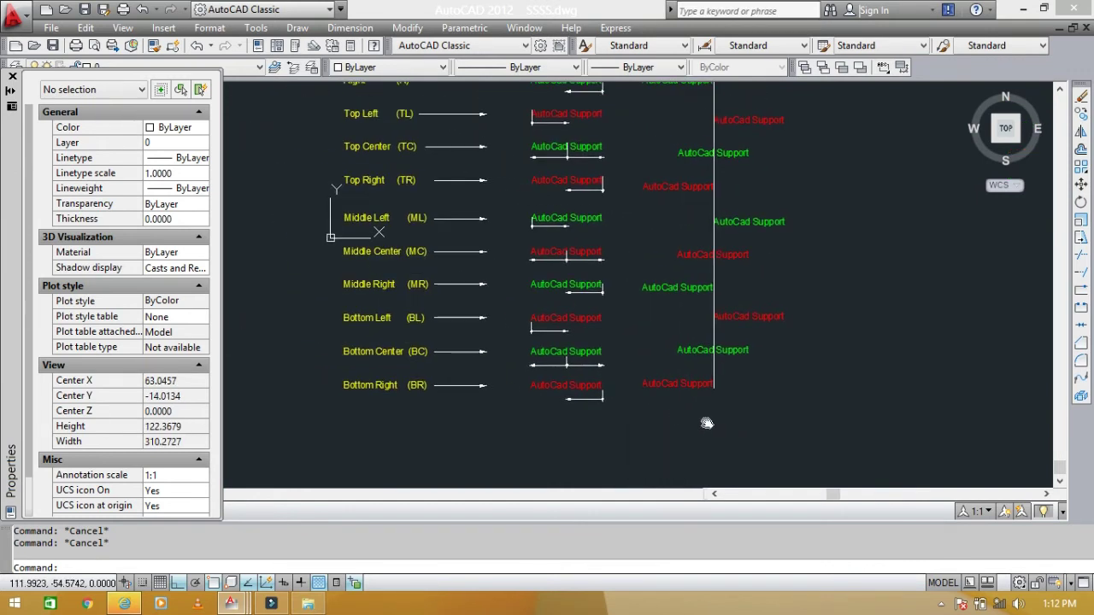
middle_drag(396, 203, 428, 427)
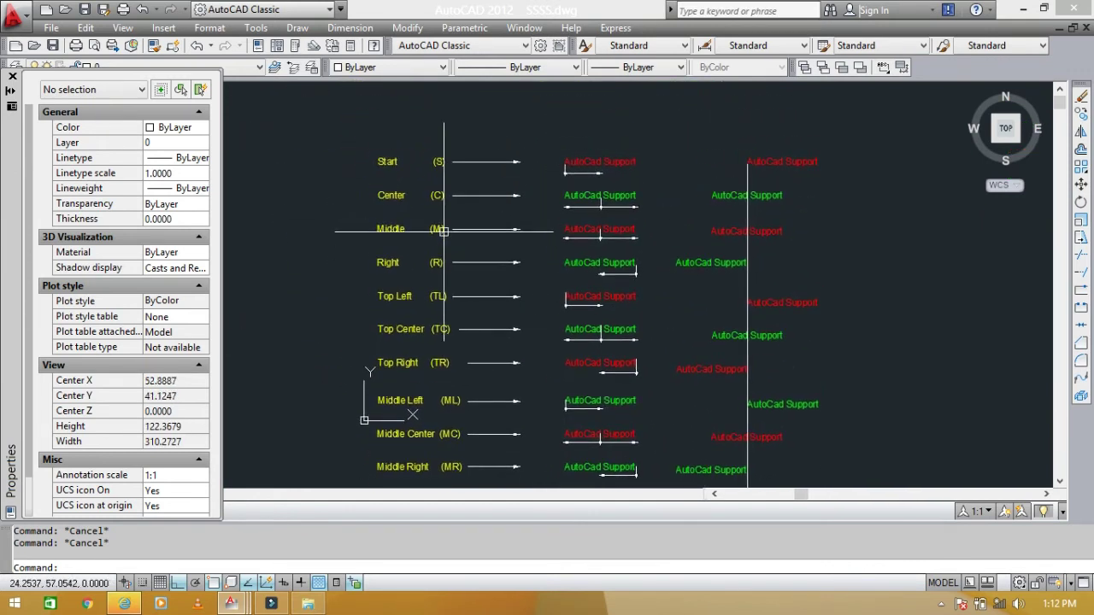
scroll(402, 114, up, 4)
scroll(421, 128, down, 4)
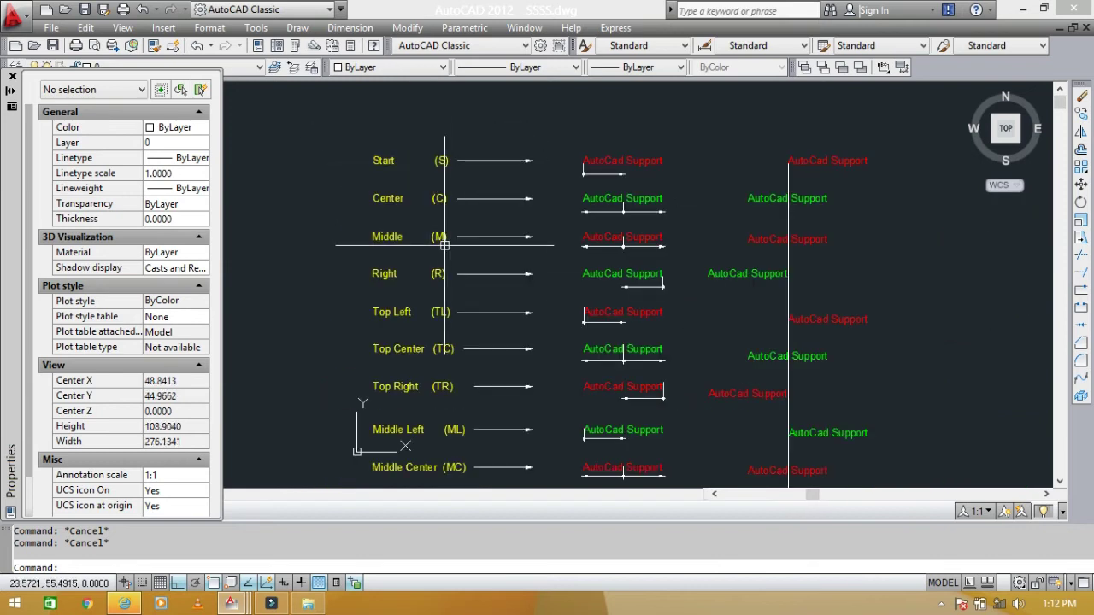
scroll(635, 183, up, 2)
scroll(616, 136, up, 3)
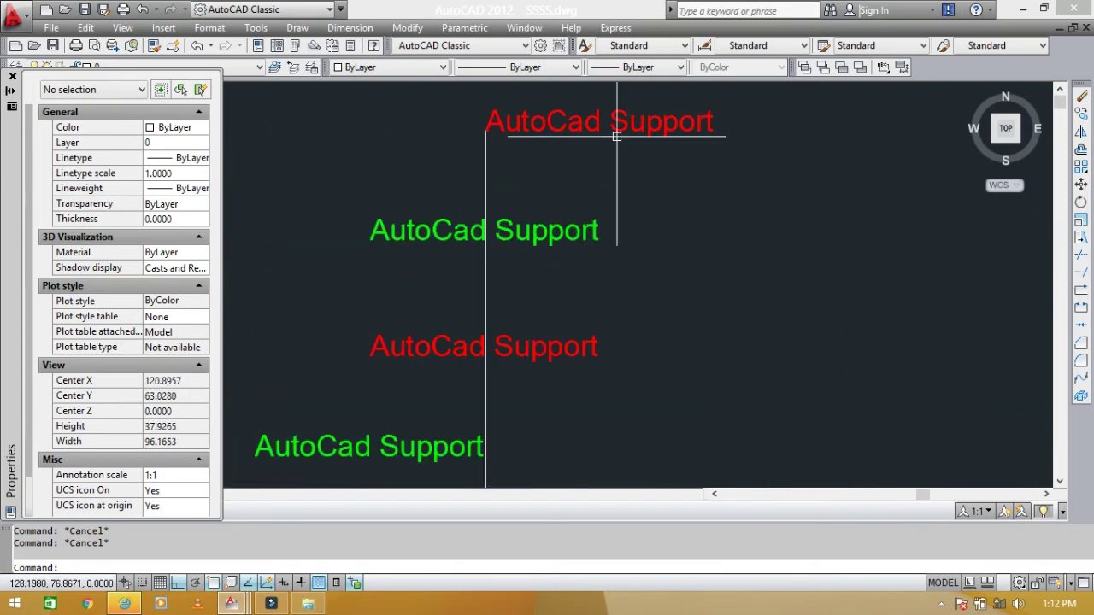
middle_drag(616, 136, 765, 208)
scroll(650, 169, down, 4)
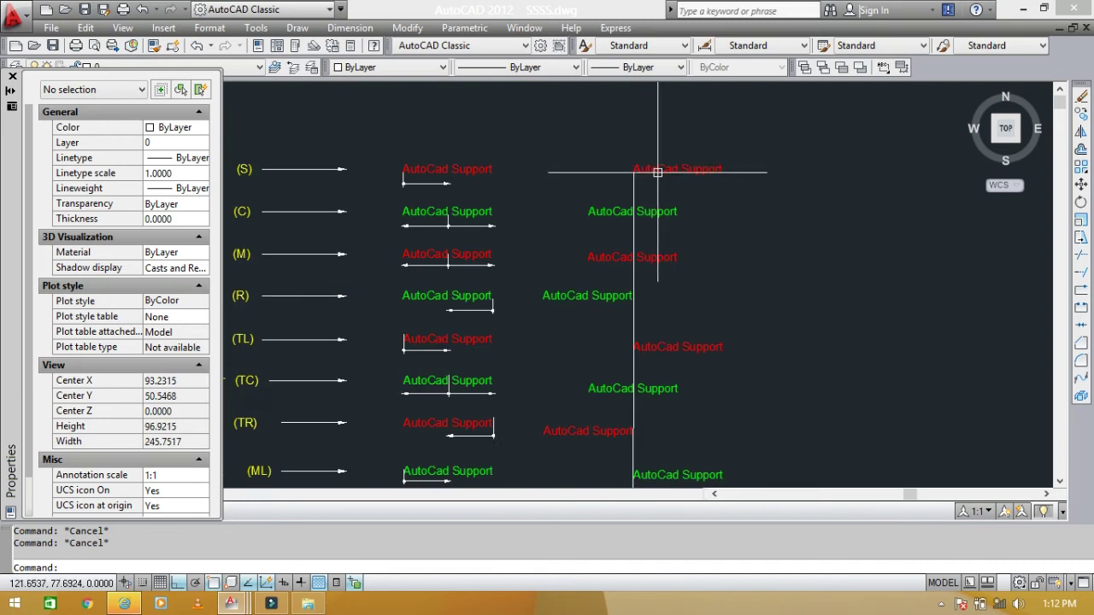
scroll(657, 171, up, 3)
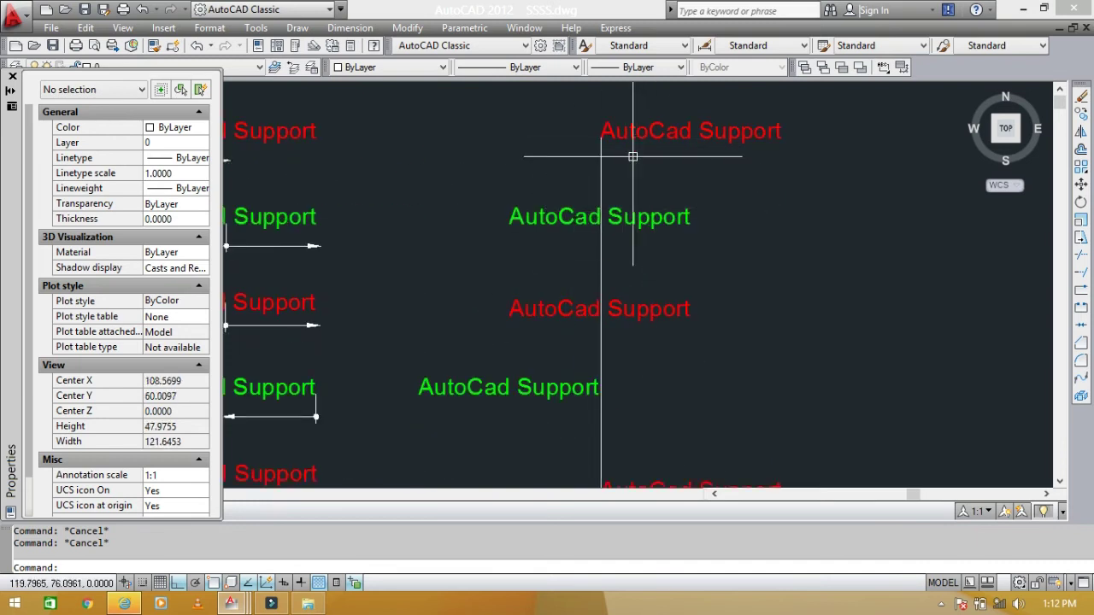
scroll(630, 195, down, 3)
scroll(659, 317, up, 1)
middle_drag(656, 292, 649, 137)
middle_drag(726, 359, 598, 196)
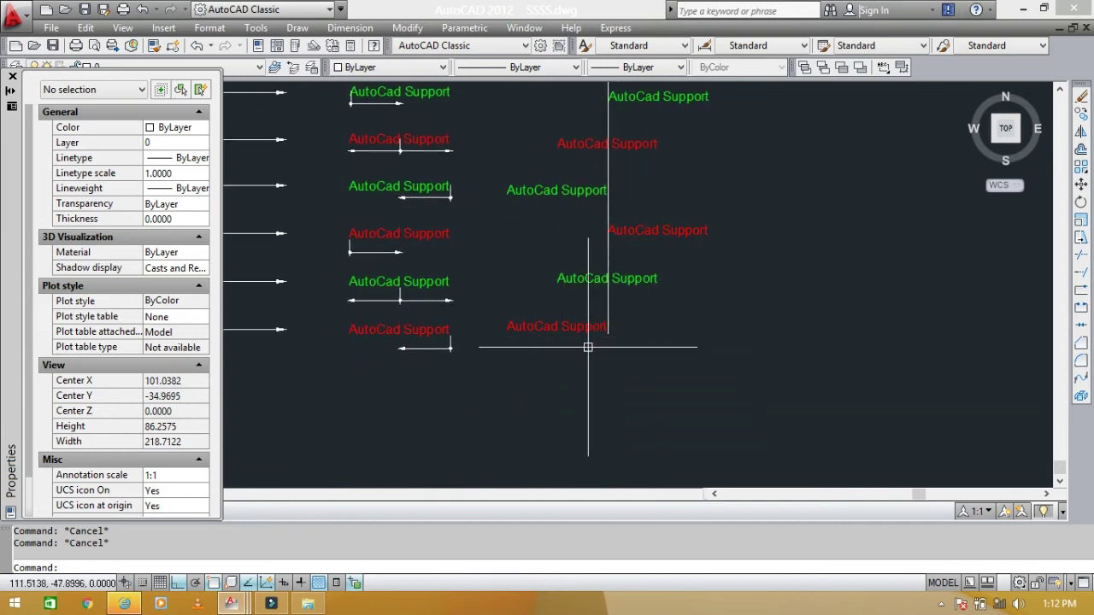
mouse_move(625, 347)
middle_down()
mouse_move(650, 398)
mouse_move(554, 402)
middle_up()
scroll(637, 374, down, 2)
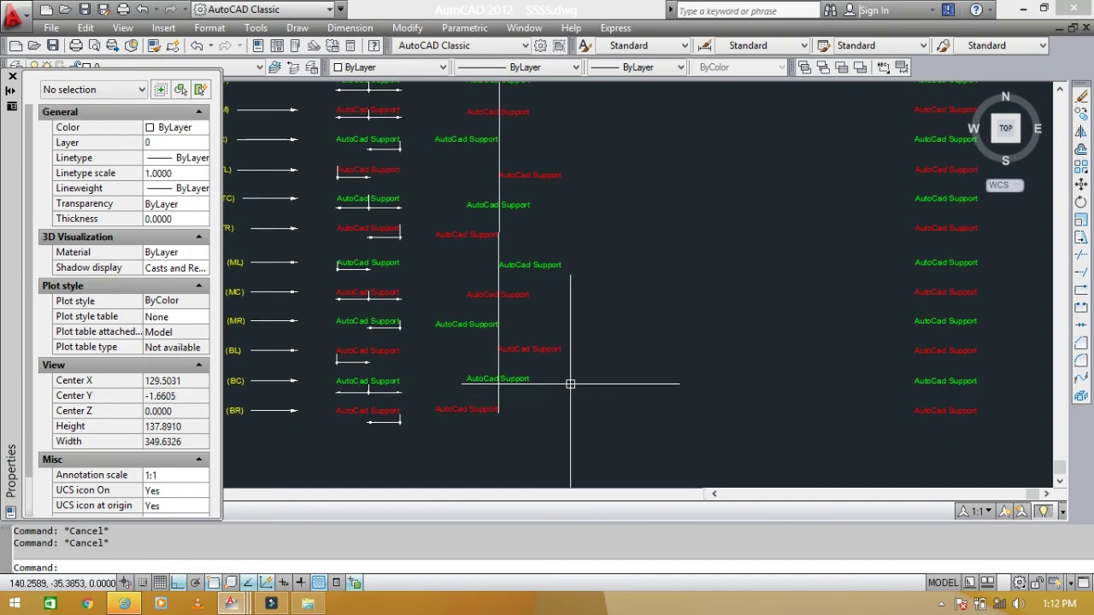
scroll(650, 370, down, 6)
scroll(714, 377, up, 3)
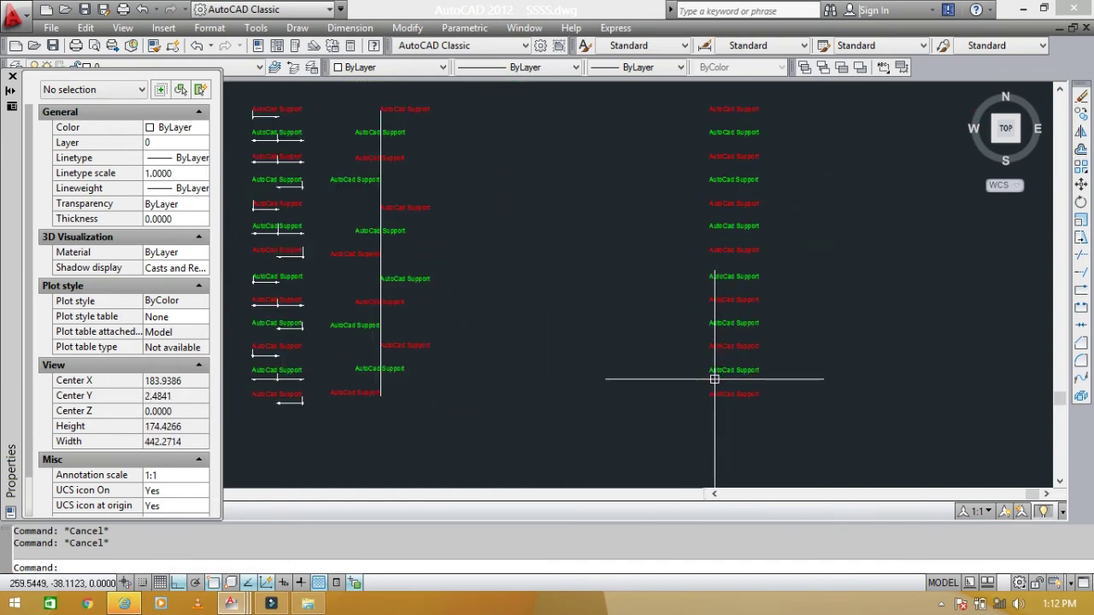
Step: Move the right-hand column of AutoCad Support samples 98.12 units left with Ortho on
text(m)
key(Return)
click(779, 428)
middle_drag(664, 225, 680, 293)
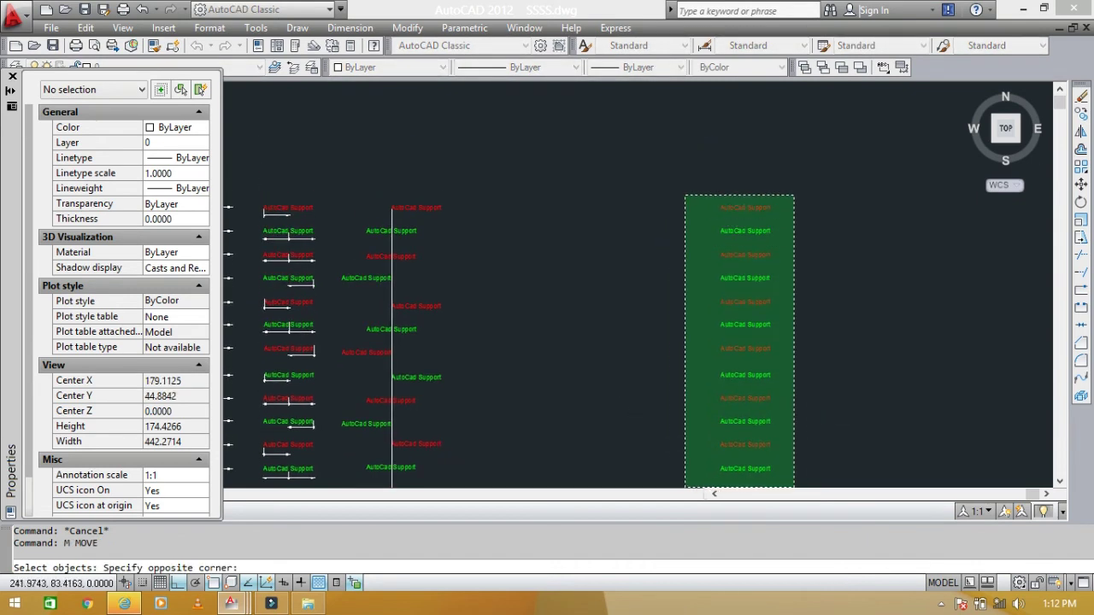
click(794, 487)
right_click(684, 196)
key(Escape)
key(Return)
scroll(685, 259, down, 2)
click(754, 455)
click(627, 164)
key(Return)
click(713, 416)
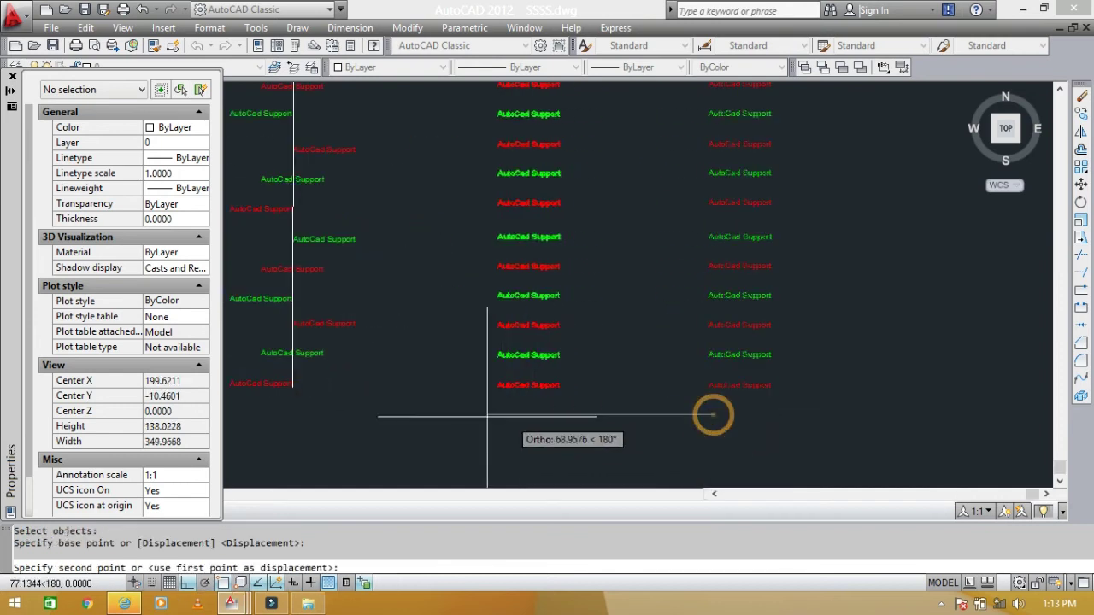
click(420, 416)
Step: Select the moved column to confirm it holds all 13 texts
middle_drag(413, 181, 547, 303)
scroll(567, 157, down, 2)
click(596, 140)
click(581, 415)
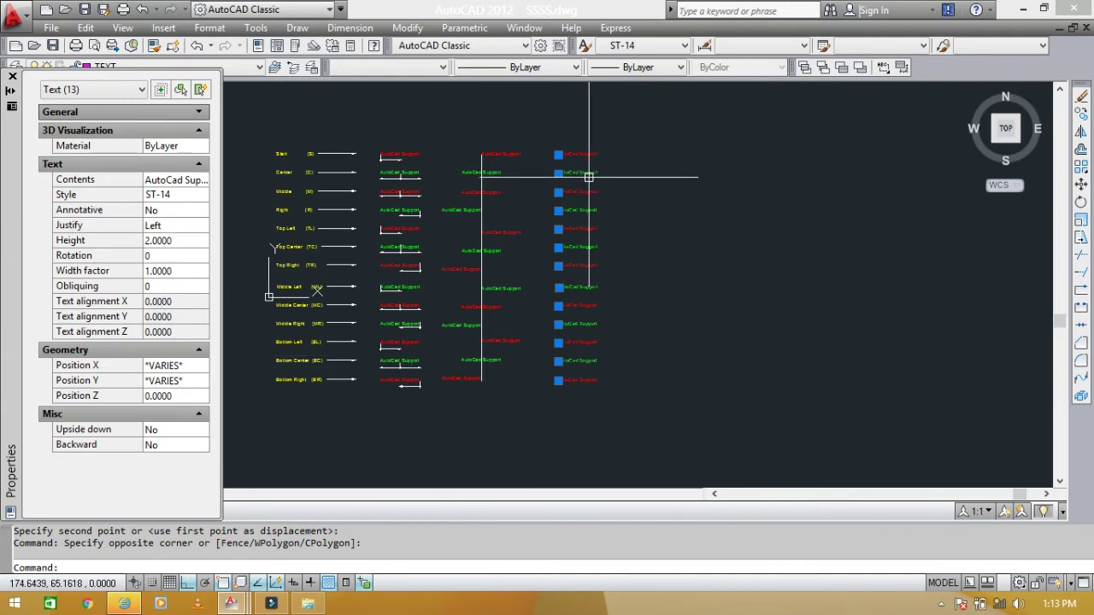
key(Escape)
key(Escape)
Step: Begin a vertical guide line, cancel it, and start selecting the red text
key(Return)
scroll(544, 147, up, 5)
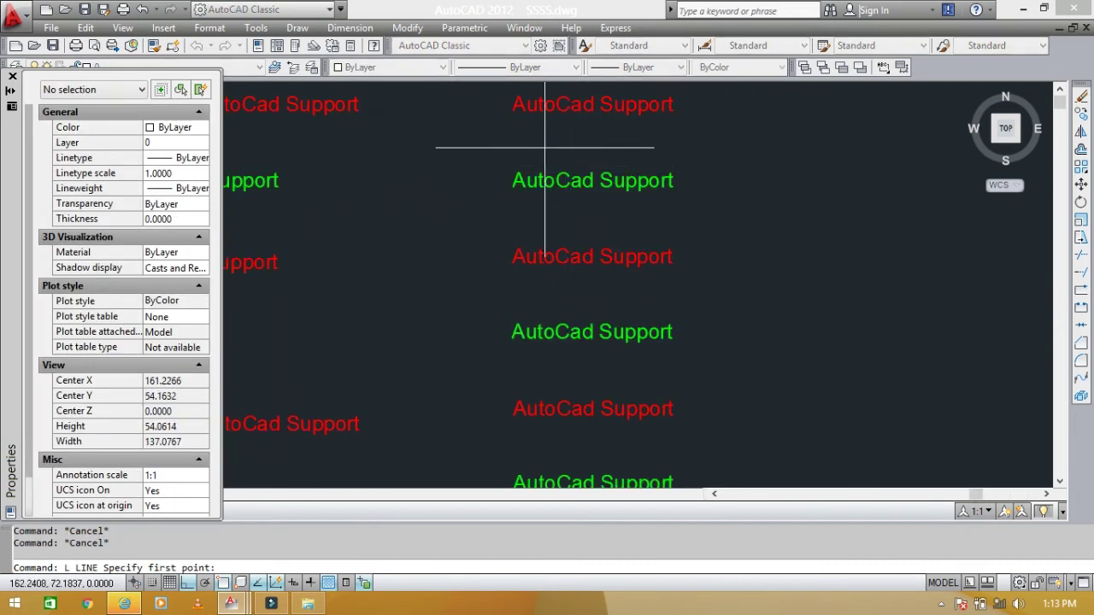
click(535, 111)
scroll(535, 111, down, 5)
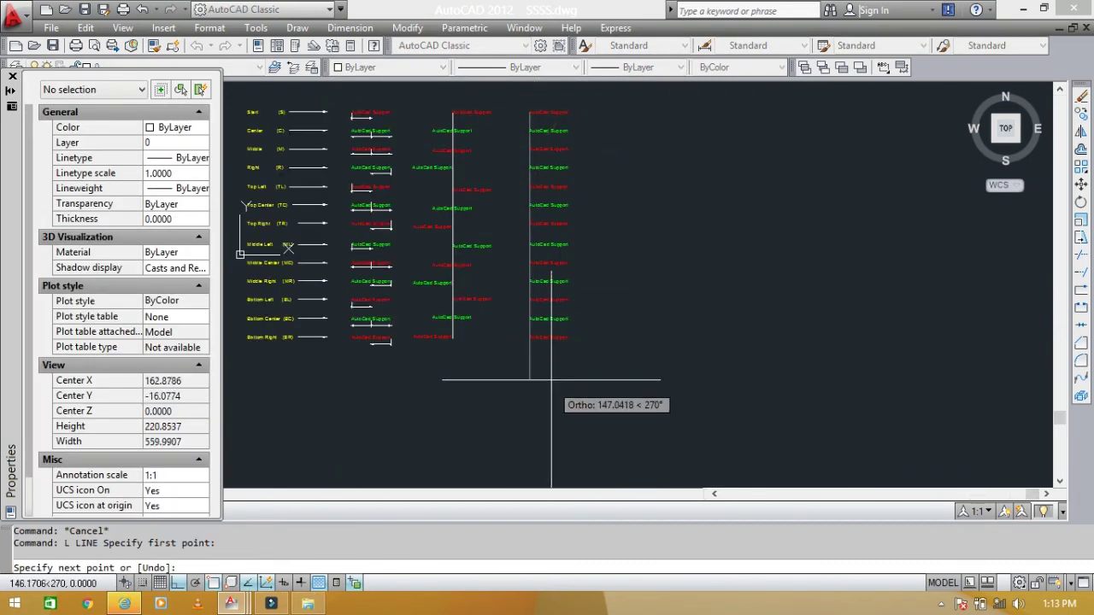
key(Escape)
key(Escape)
scroll(540, 358, up, 4)
drag(552, 361, 499, 182)
scroll(556, 349, up, 6)
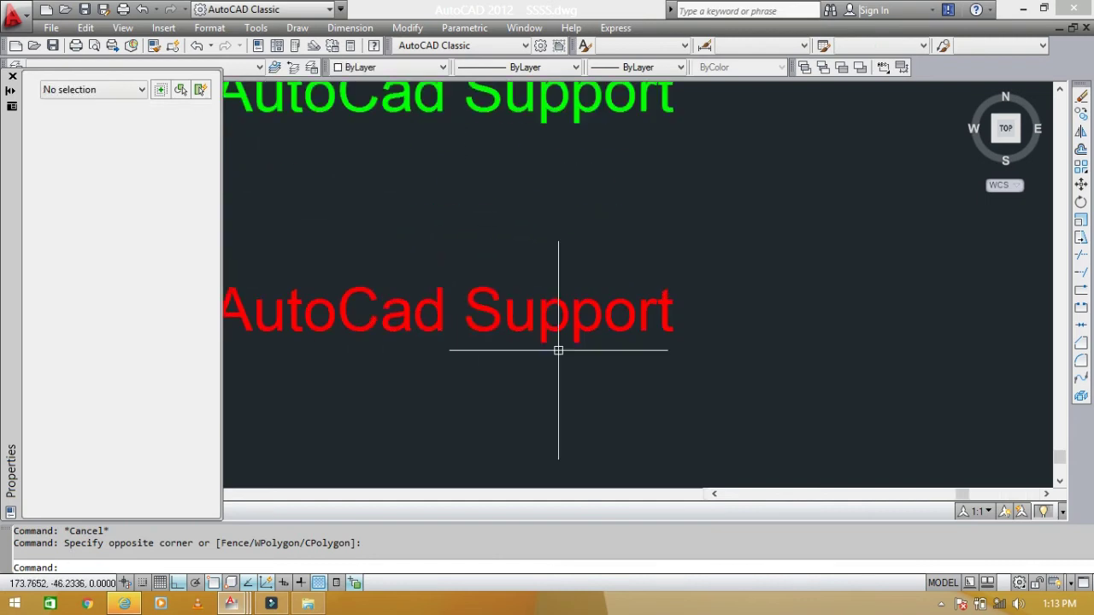
drag(557, 350, 382, 171)
middle_drag(382, 171, 605, 201)
scroll(606, 330, down, 1)
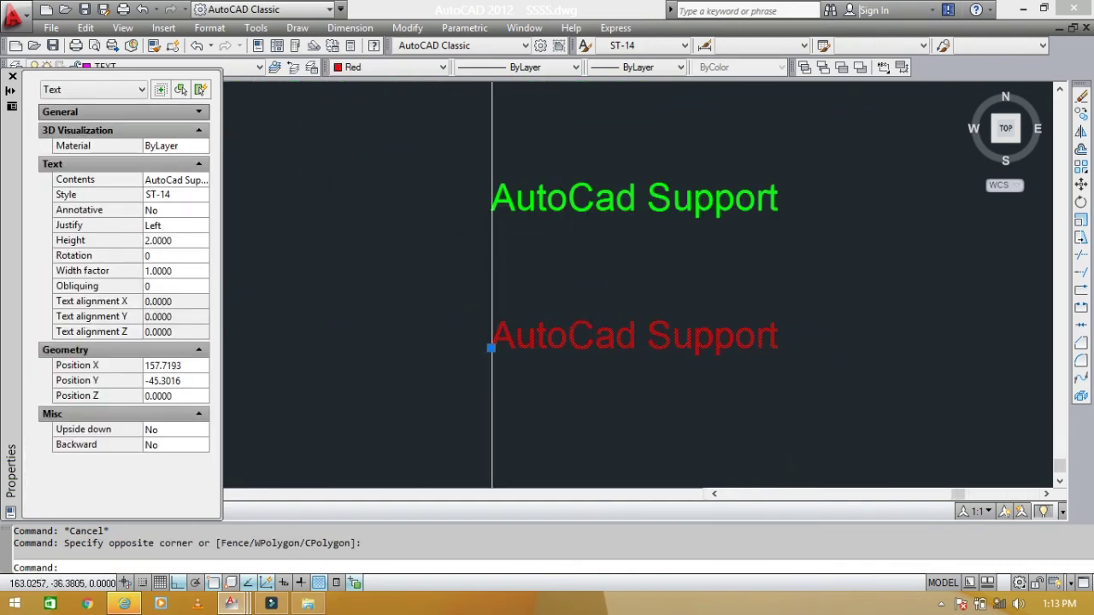
scroll(562, 221, up, 2)
drag(598, 222, 504, 158)
scroll(428, 205, up, 2)
scroll(476, 274, down, 6)
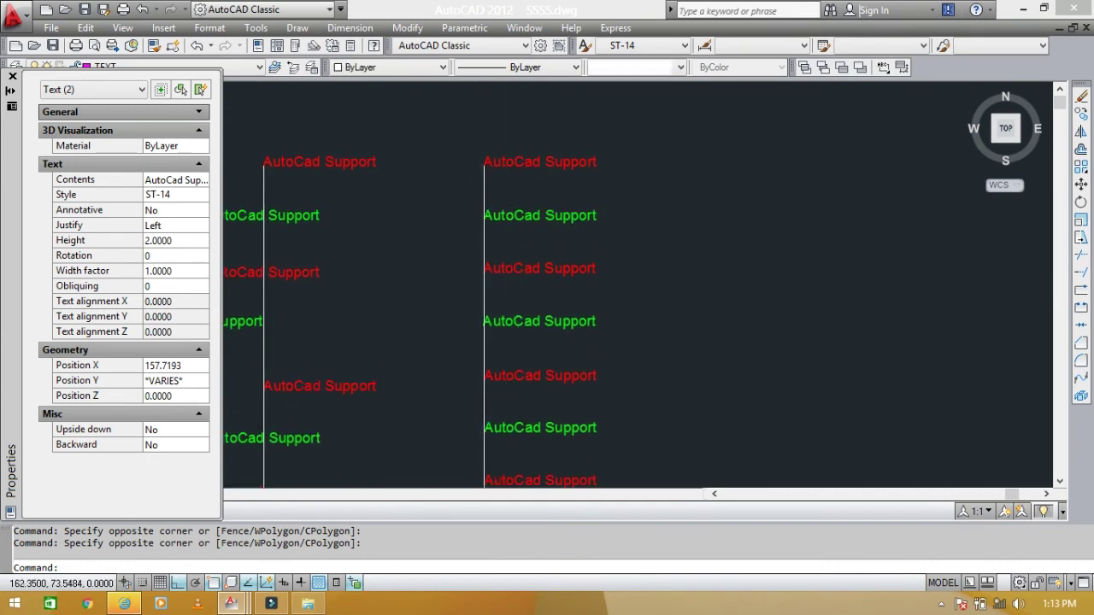
key(Escape)
scroll(496, 168, up, 3)
scroll(516, 205, up, 2)
middle_drag(515, 205, 605, 209)
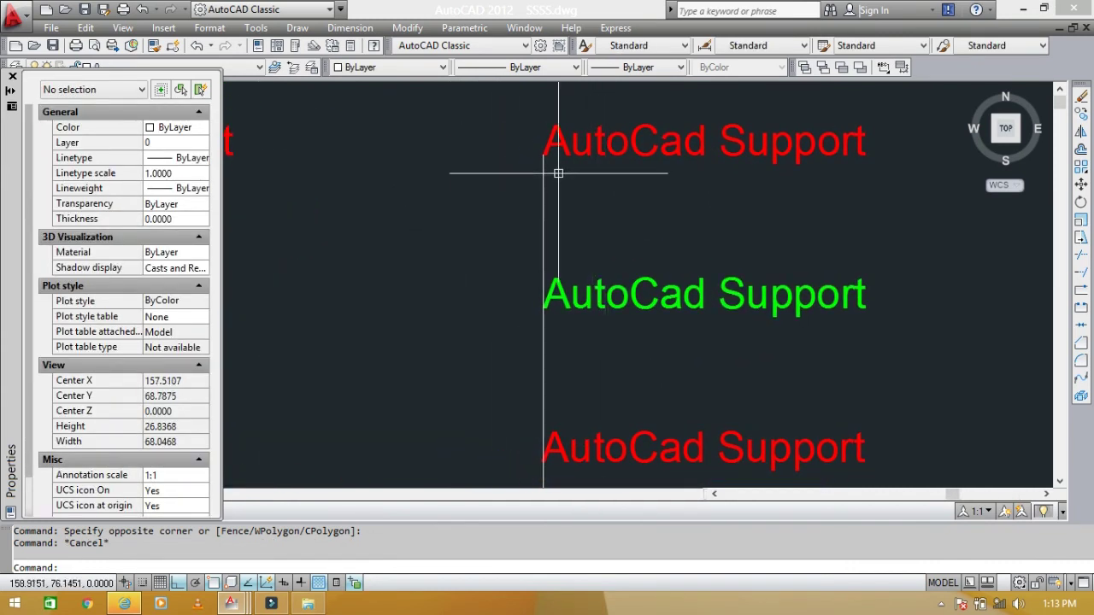
scroll(559, 174, up, 2)
mouse_move(579, 171)
middle_down()
mouse_move(479, 371)
mouse_move(456, 334)
middle_up()
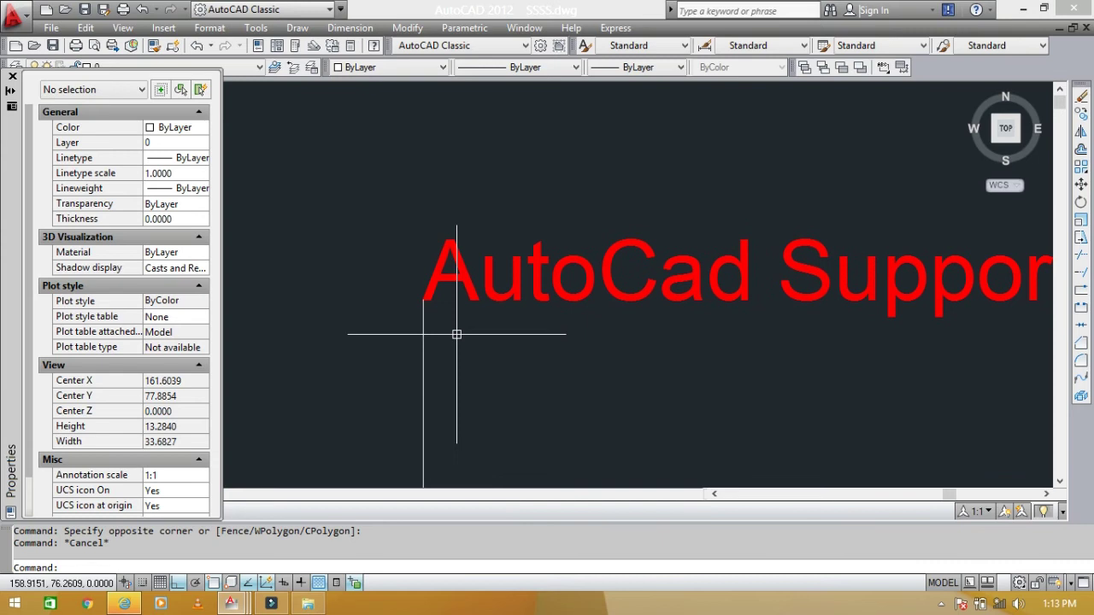
click(610, 342)
click(533, 212)
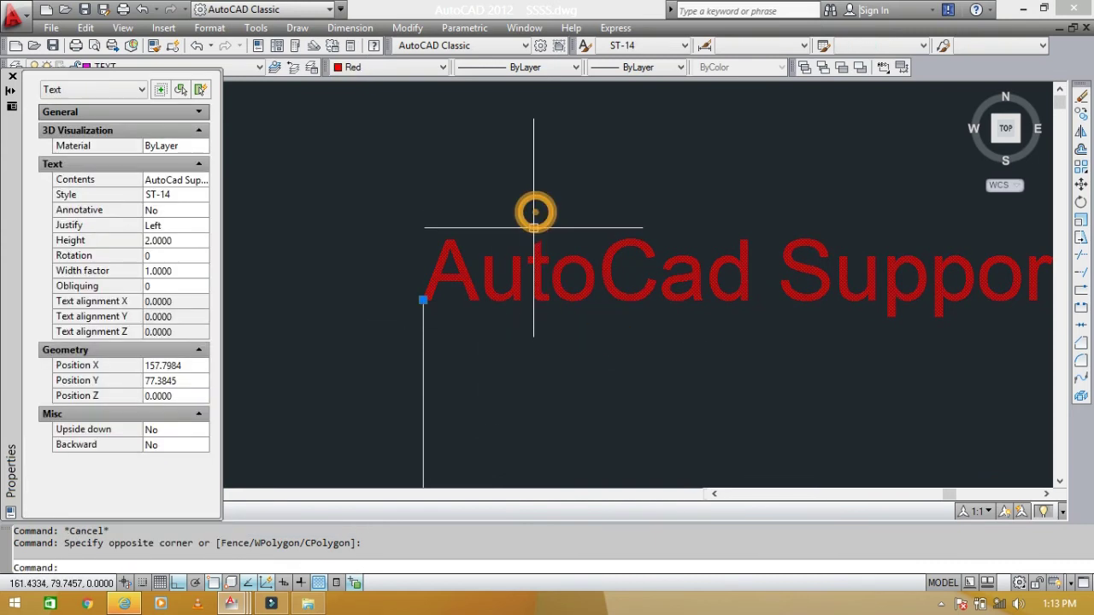
click(182, 225)
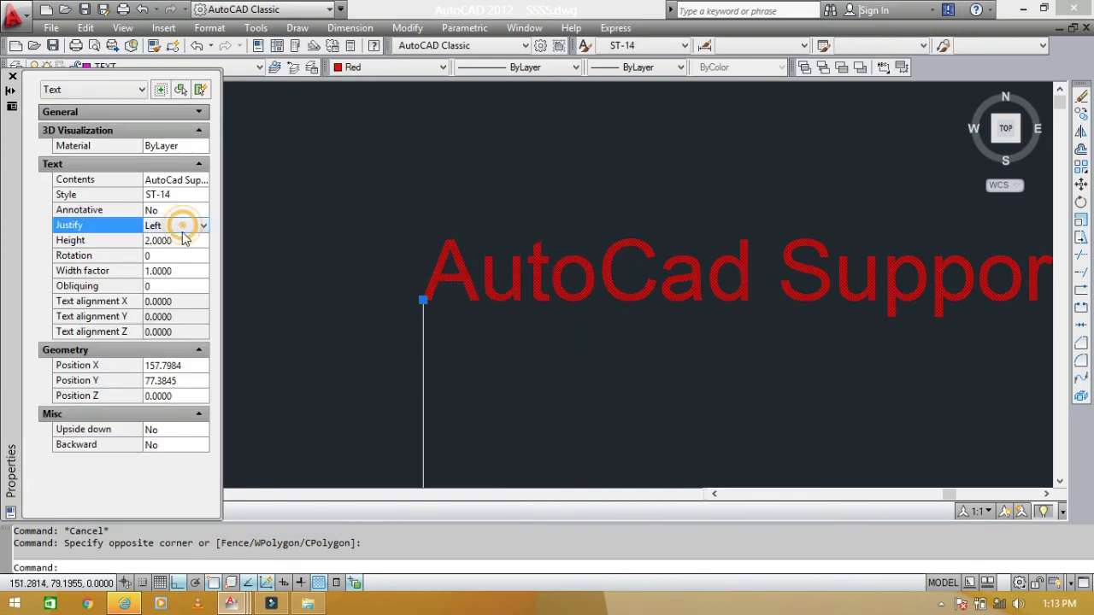
click(182, 230)
click(177, 291)
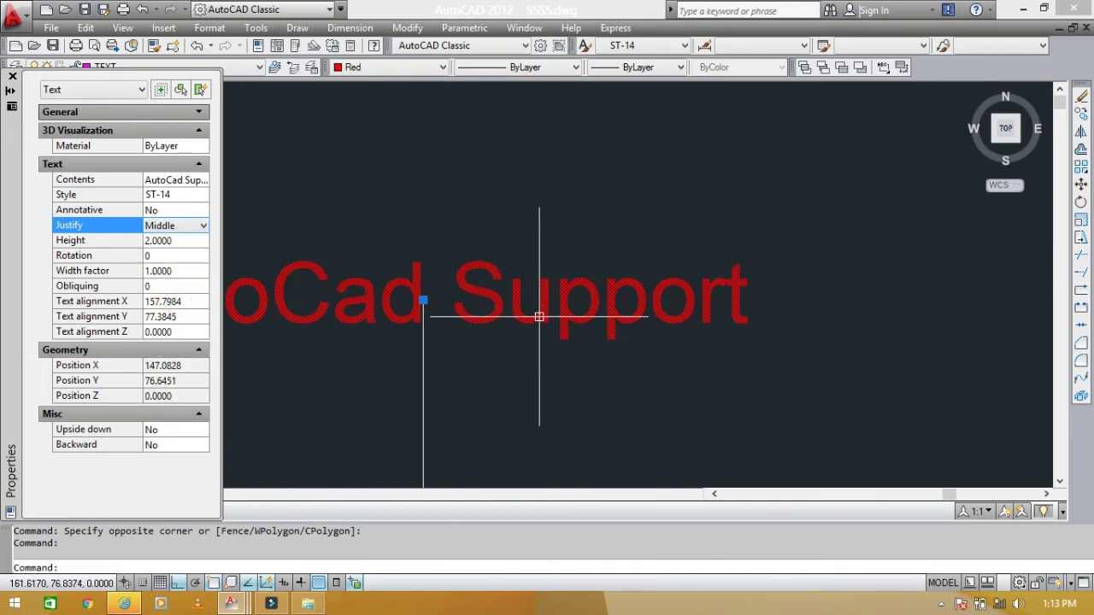
key(ctrl+z)
key(Escape)
scroll(601, 317, down, 2)
middle_drag(601, 317, 604, 317)
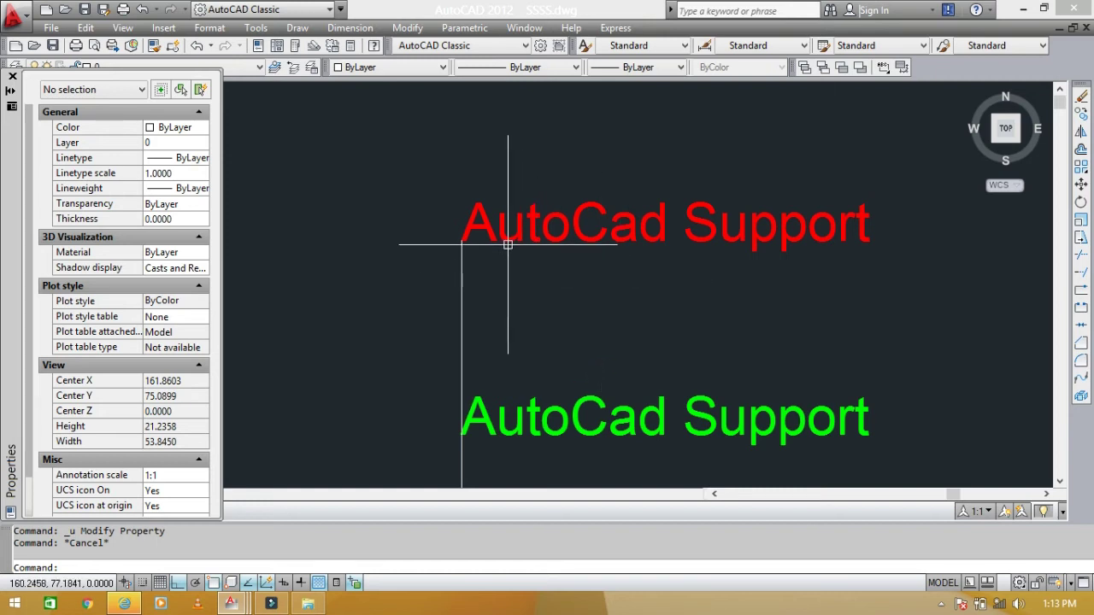
middle_drag(508, 245, 486, 228)
scroll(533, 308, up, 2)
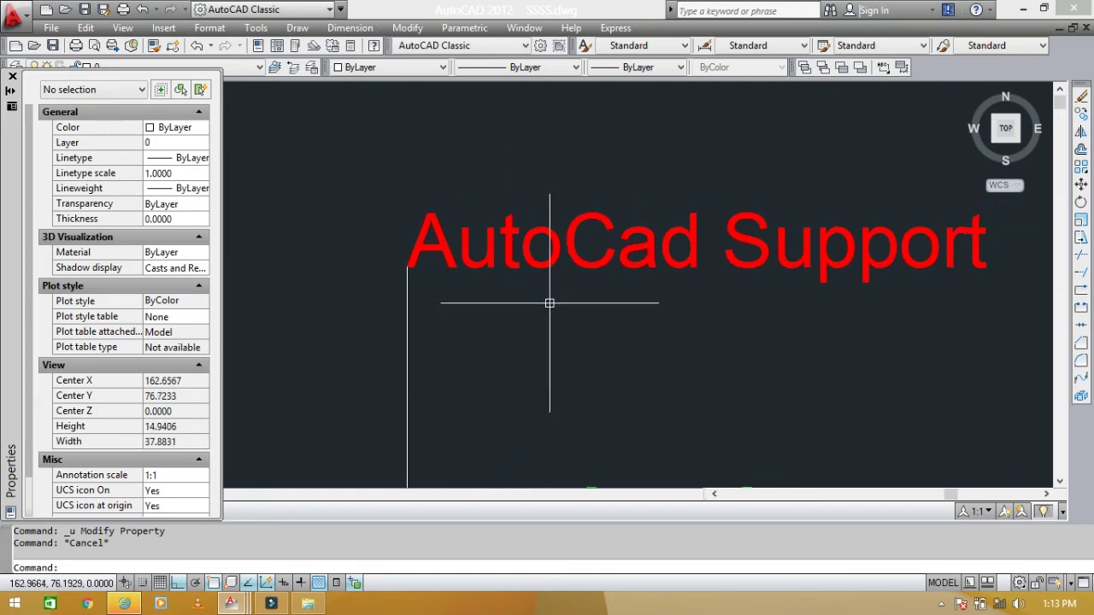
Step: Re-justify the red AutoCad Support text to Center with TJUST, keeping it in place
mouse_move(624, 349)
middle_down()
mouse_move(600, 342)
mouse_move(616, 353)
middle_up()
text(T)
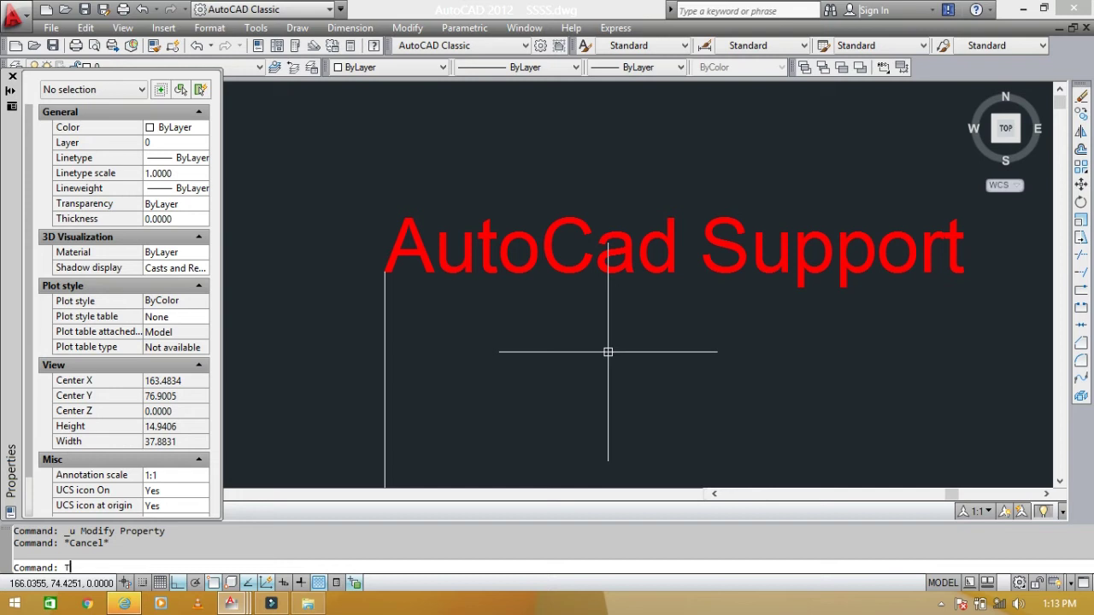
key(Return)
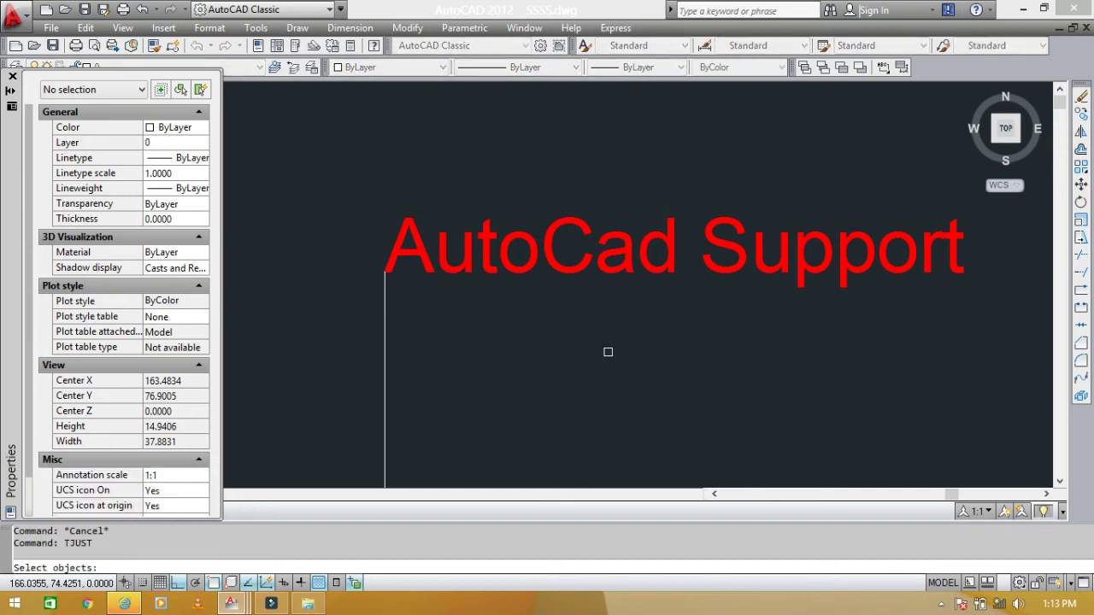
click(531, 225)
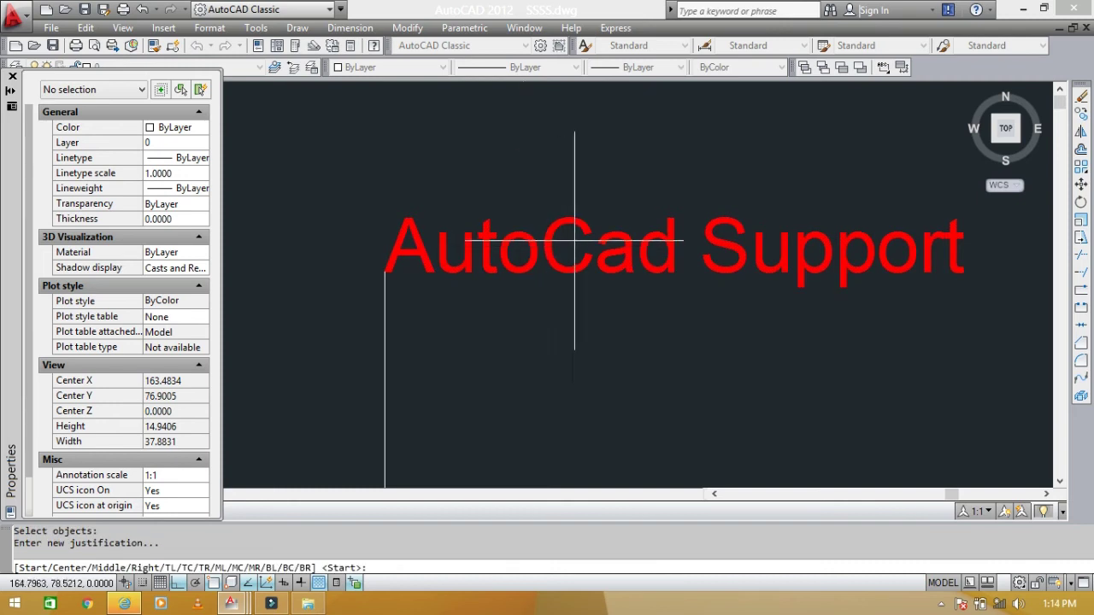
scroll(581, 250, down, 5)
mouse_move(581, 250)
middle_down()
mouse_move(1092, 236)
mouse_move(596, 300)
middle_up()
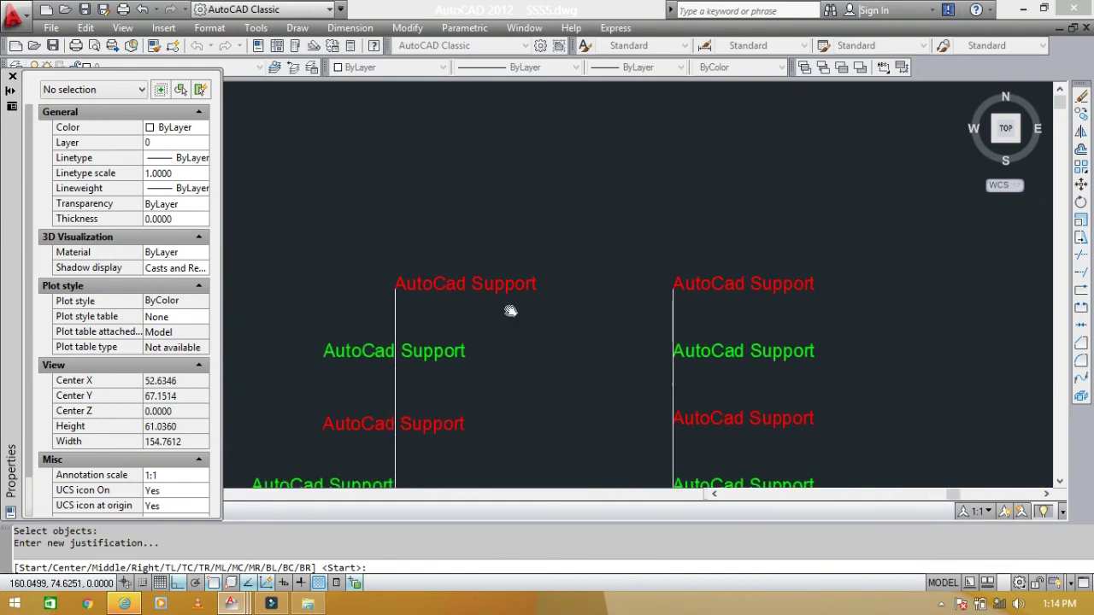
scroll(659, 295, up, 5)
scroll(741, 297, up, 3)
middle_drag(741, 297, 624, 362)
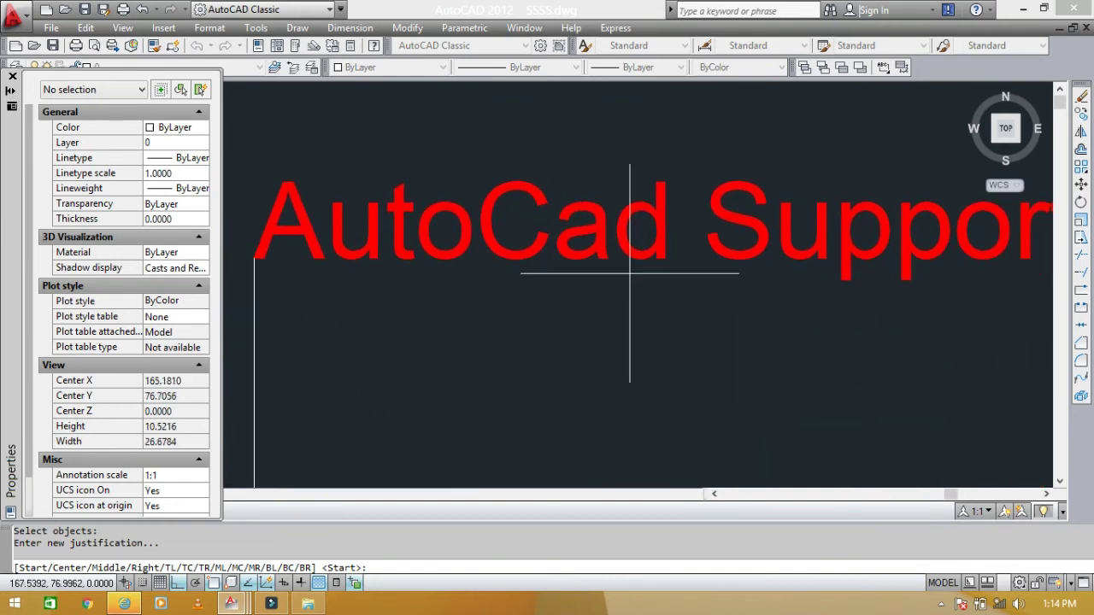
scroll(655, 299, down, 2)
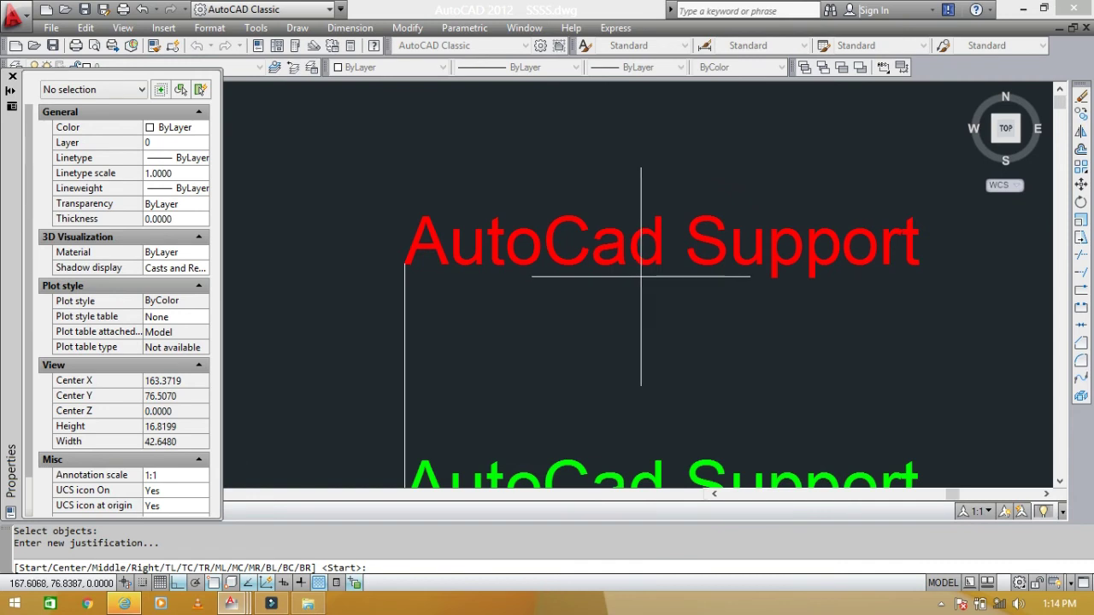
text(C)
key(Return)
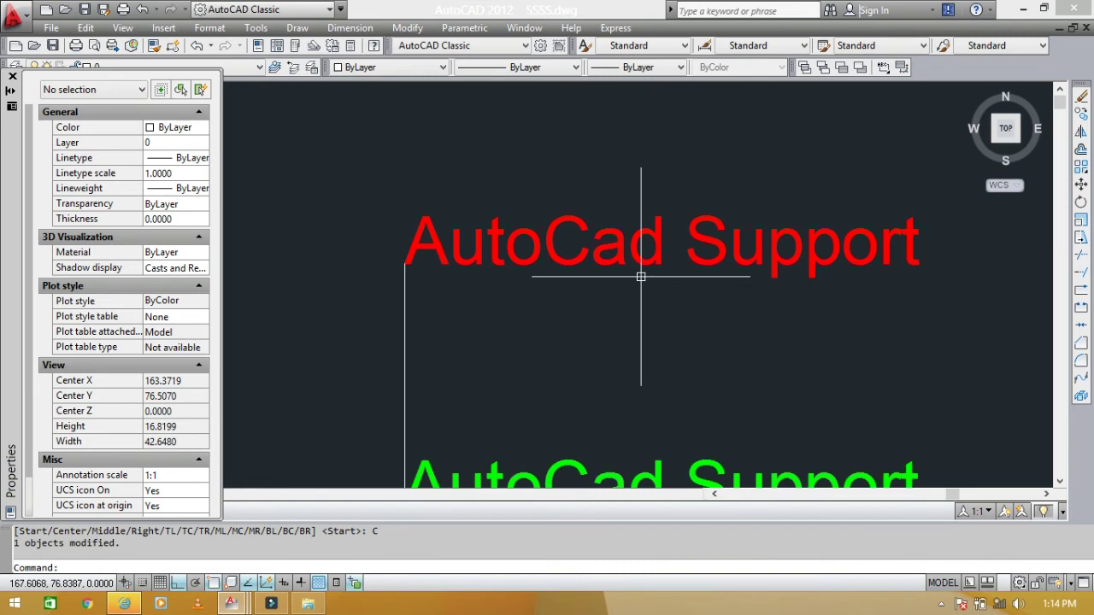
Step: Select the red text to verify its Center justification in Properties
click(612, 259)
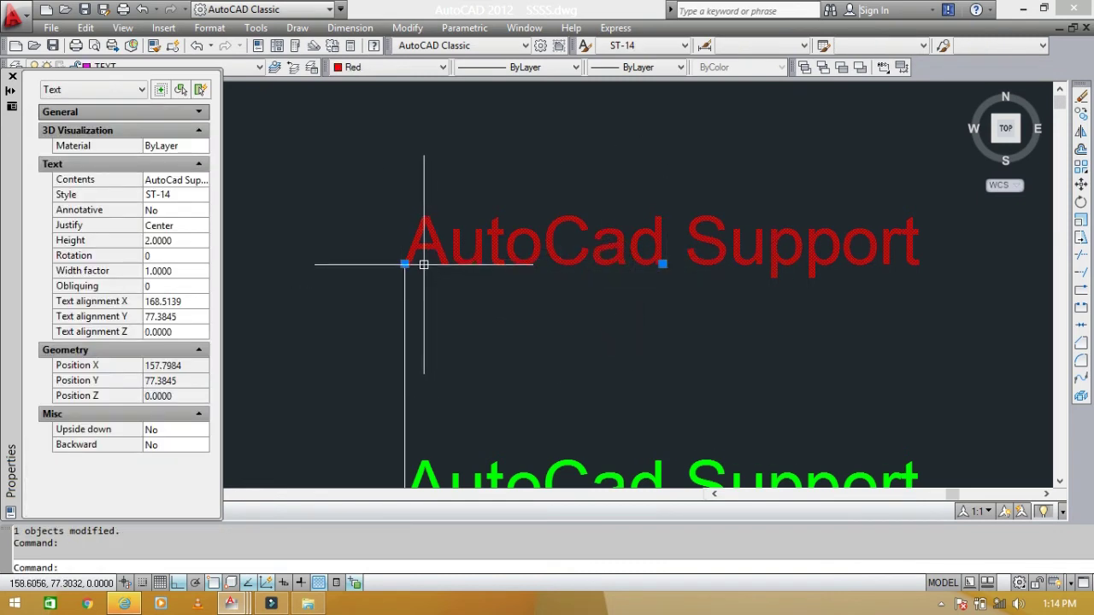
scroll(420, 262, up, 1)
middle_drag(408, 291, 363, 277)
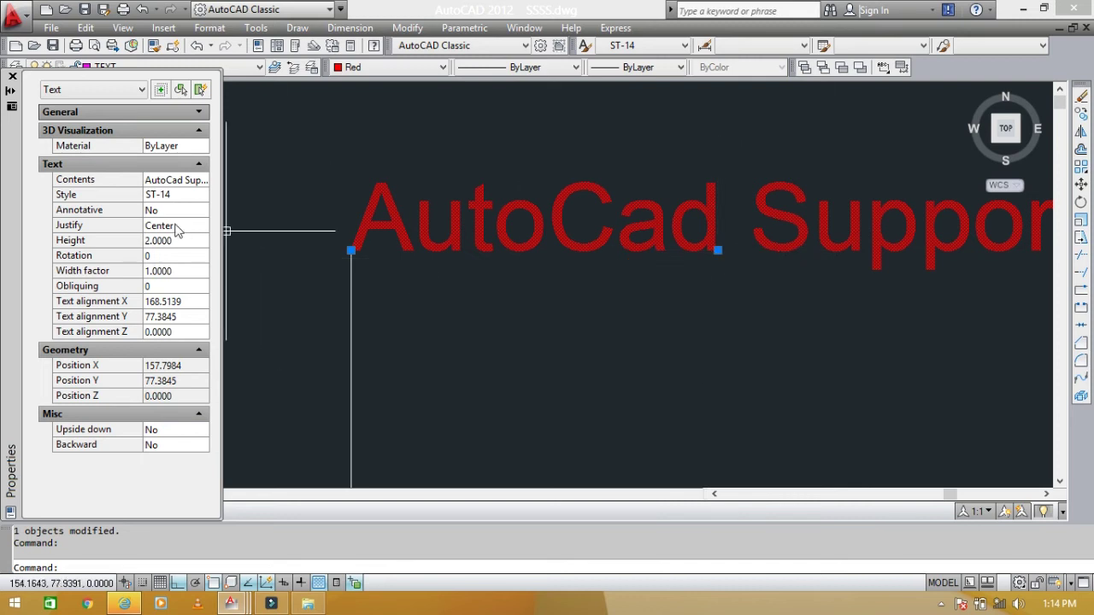
scroll(583, 233, down, 3)
scroll(570, 331, down, 2)
Step: Set the green text to Top center in Properties, then undo that change
key(Escape)
scroll(560, 340, up, 3)
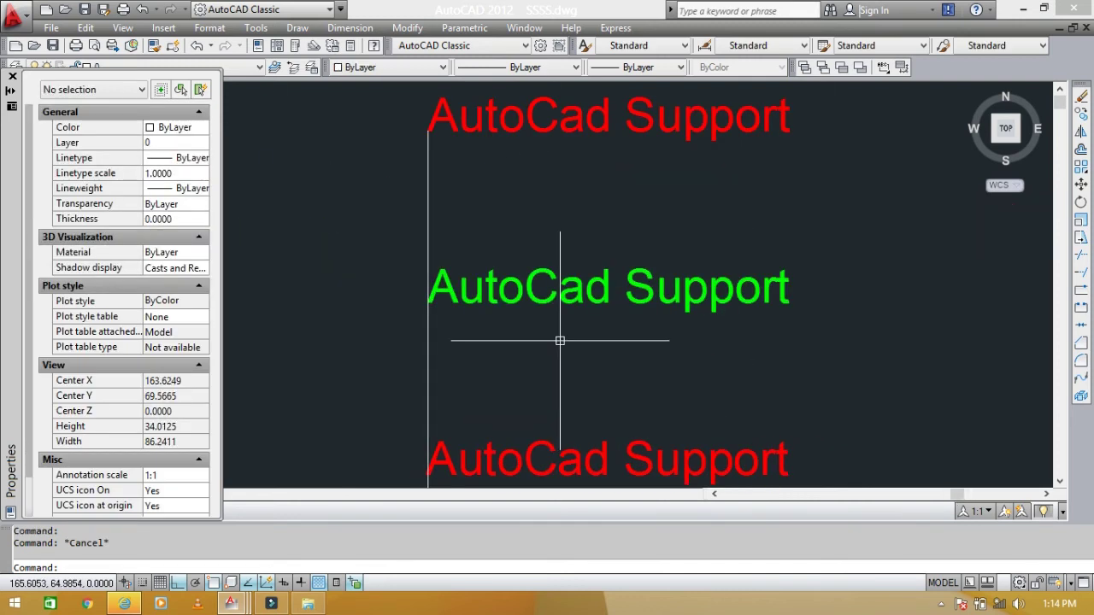
scroll(556, 305, down, 3)
scroll(556, 308, up, 5)
click(564, 330)
click(542, 282)
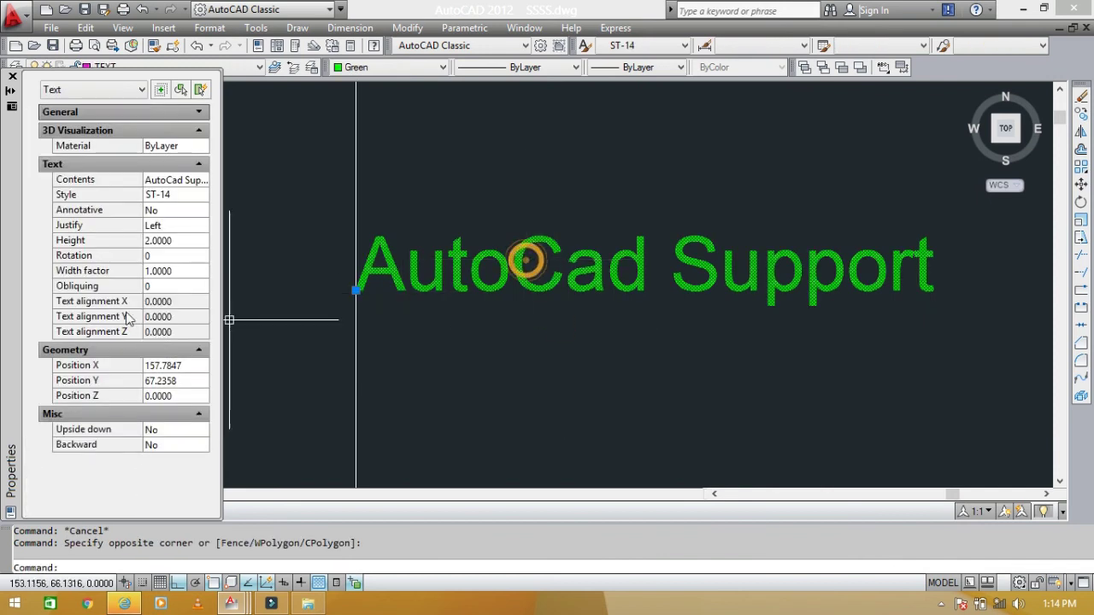
key(Escape)
scroll(475, 330, down, 2)
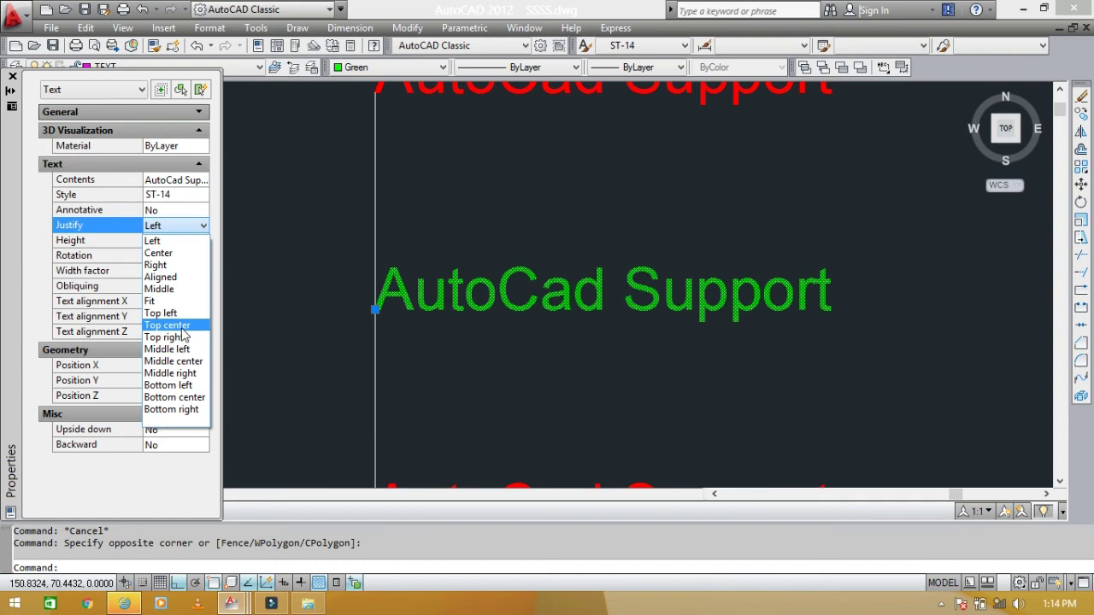
click(175, 327)
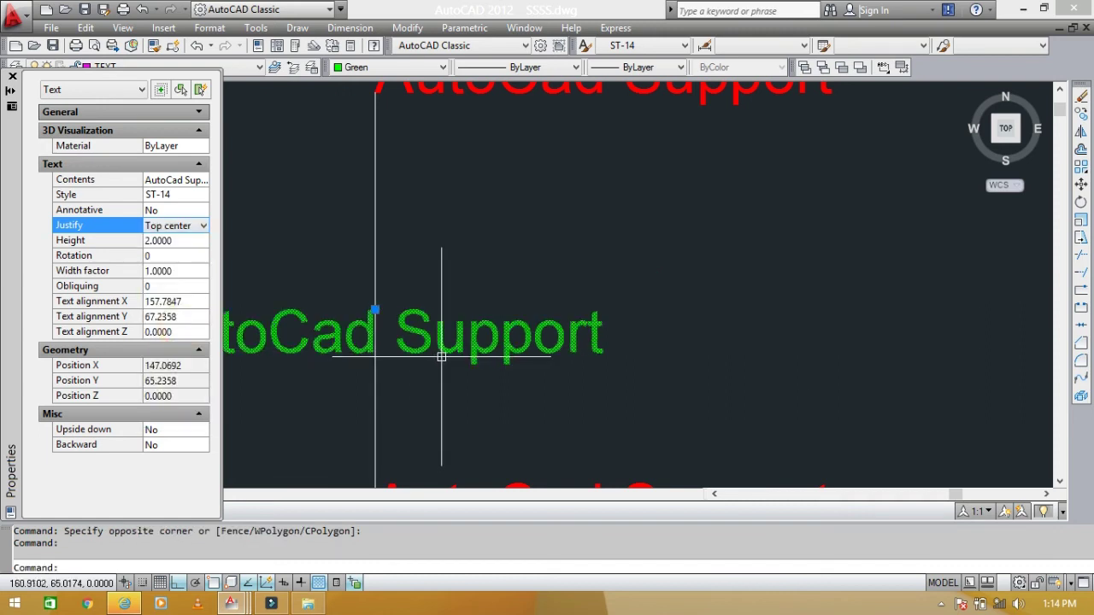
key(ctrl+z)
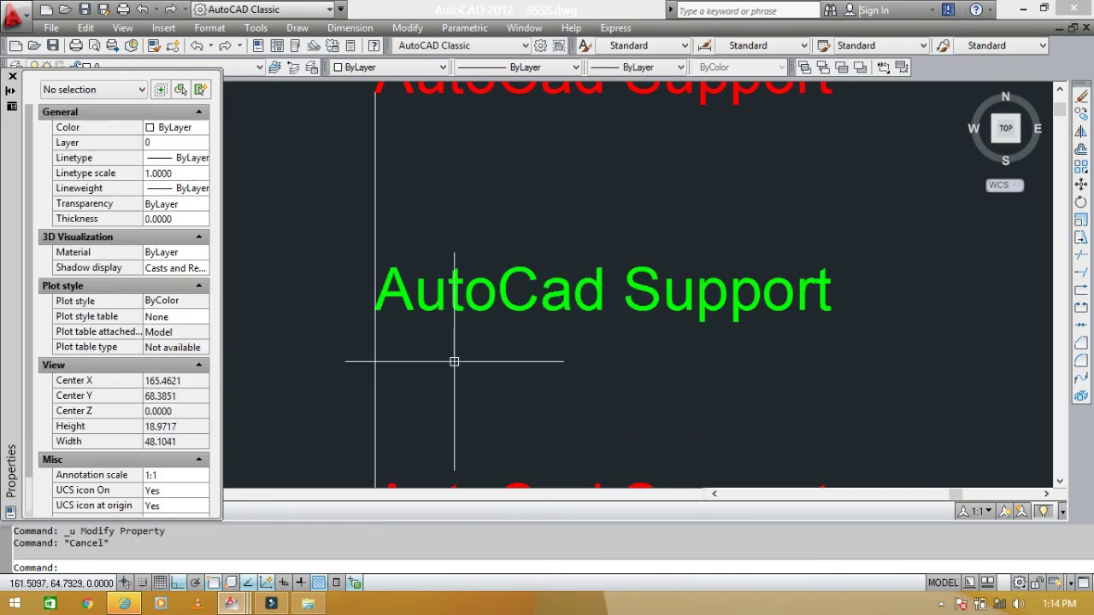
Step: Re-justify the green AutoCad Support text to Top center with TJUST, keeping it in place
text(TH)
key(Escape)
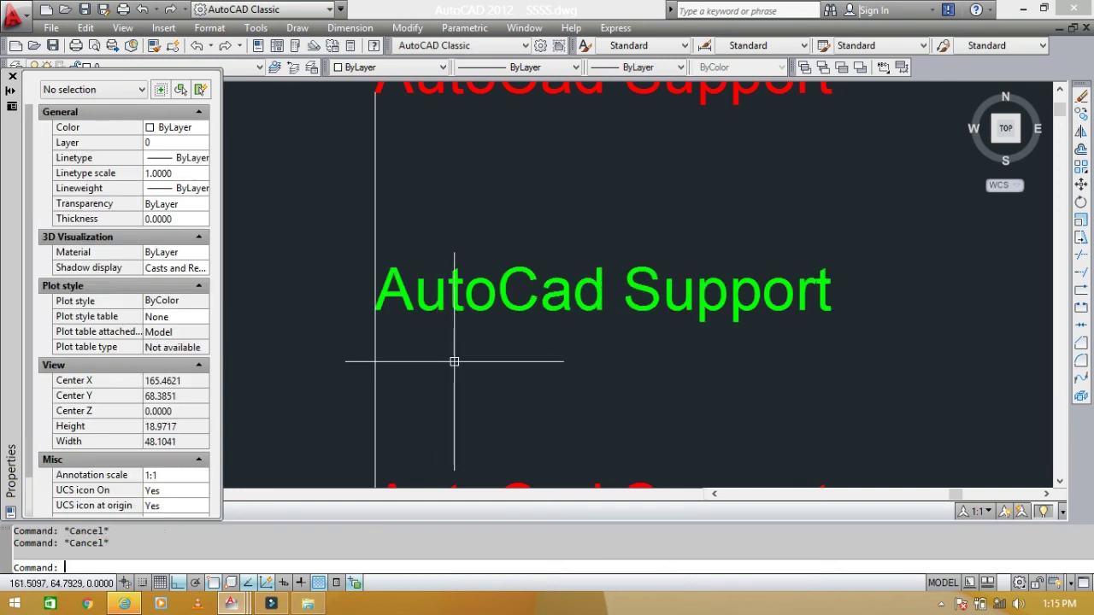
text(JUST)
key(Return)
click(642, 357)
click(527, 239)
key(Return)
text(TC)
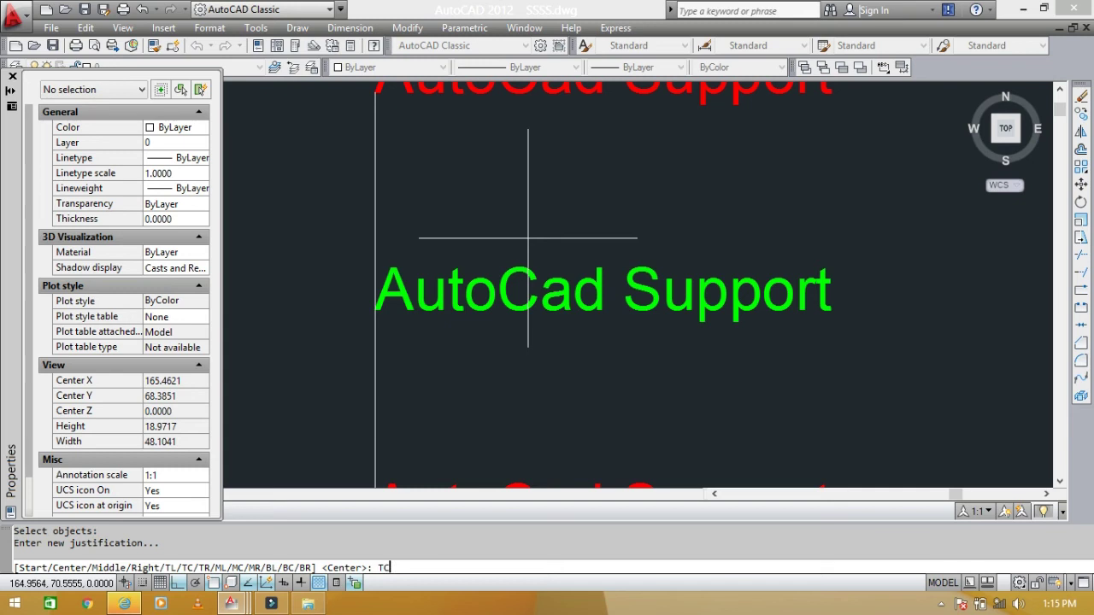
key(Return)
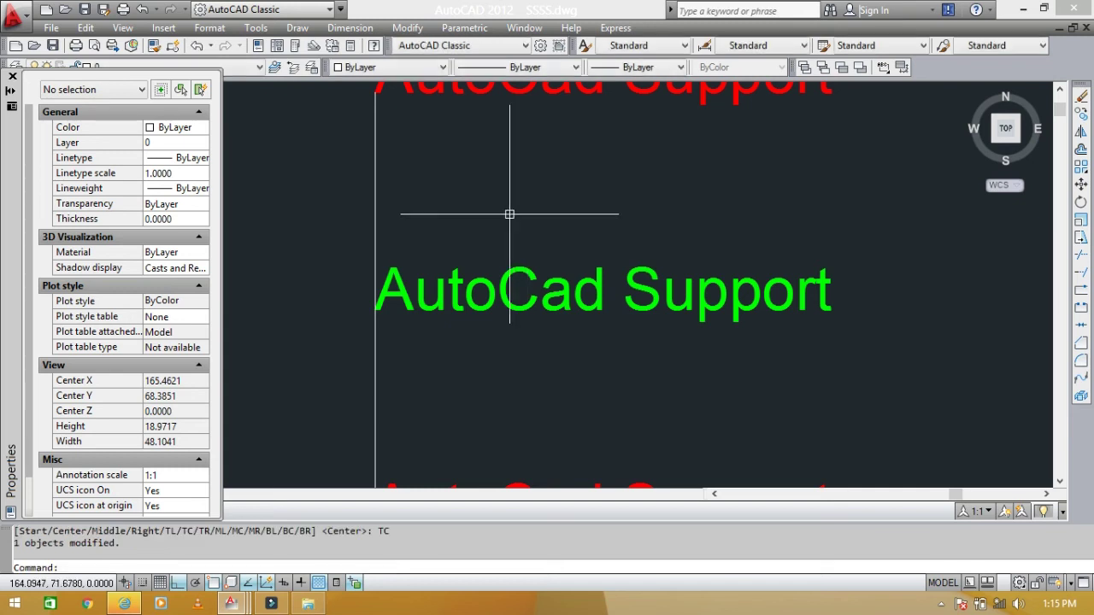
Step: Select the green text to verify its Top center justification, then deselect it
click(510, 278)
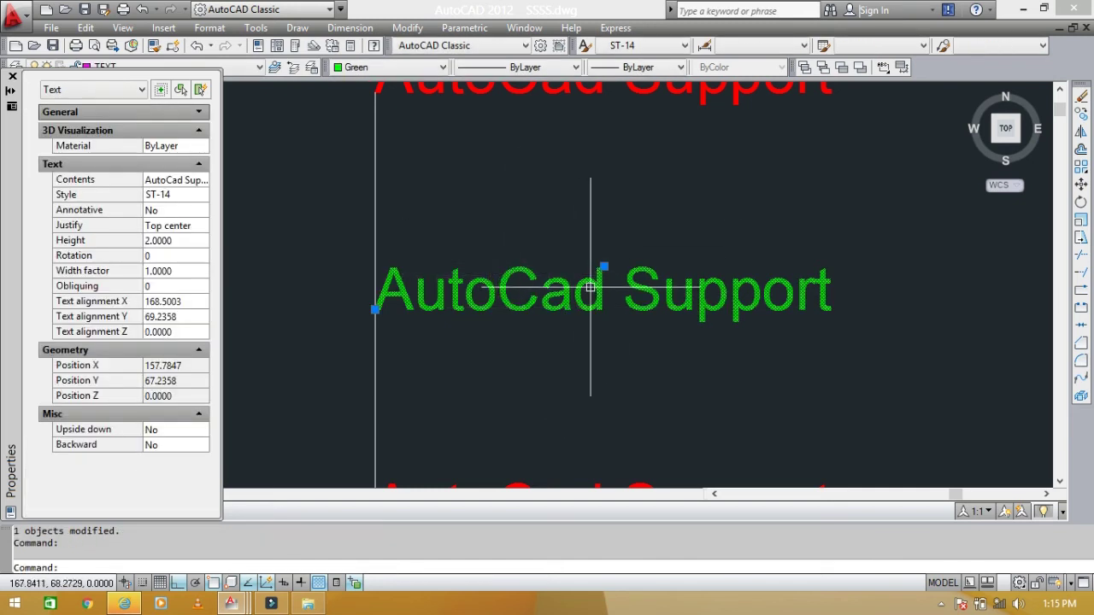
scroll(615, 283, up, 2)
middle_drag(641, 282, 664, 244)
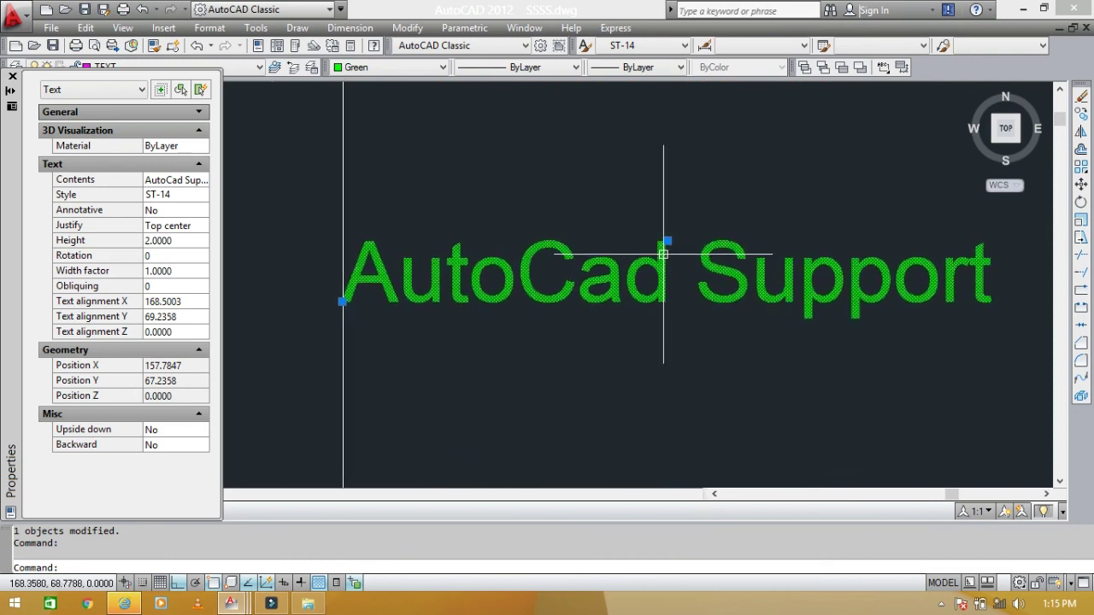
scroll(664, 245, up, 2)
scroll(666, 239, down, 2)
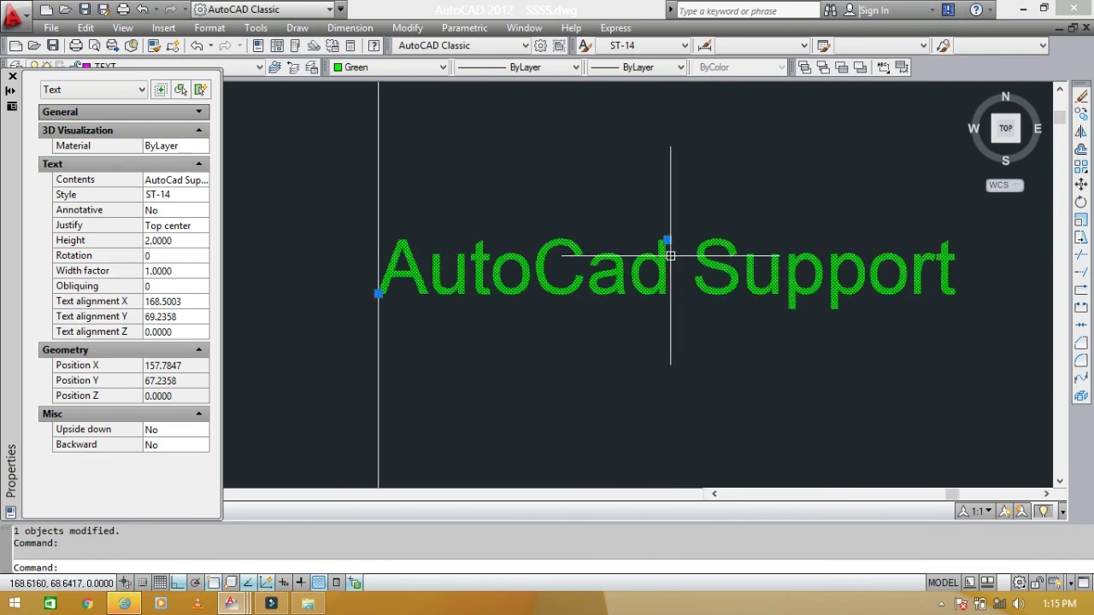
middle_drag(538, 289, 531, 338)
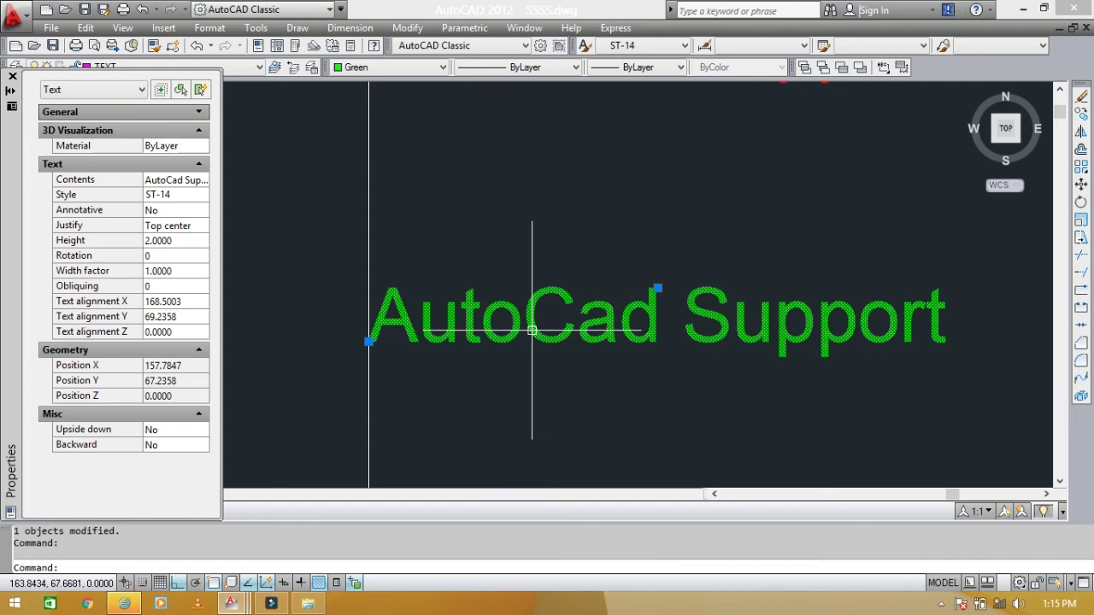
scroll(513, 298, down, 4)
middle_drag(549, 390, 552, 276)
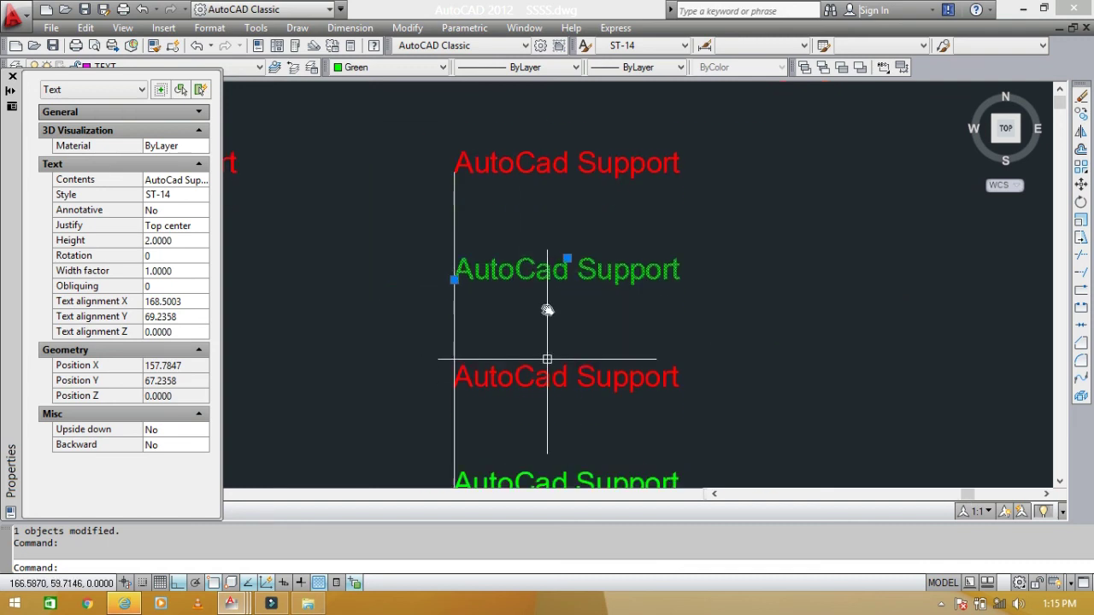
key(Escape)
Step: Set the bottom red 'AutoCad Support' text's Justify property to Middle in Properties
scroll(552, 276, down, 3)
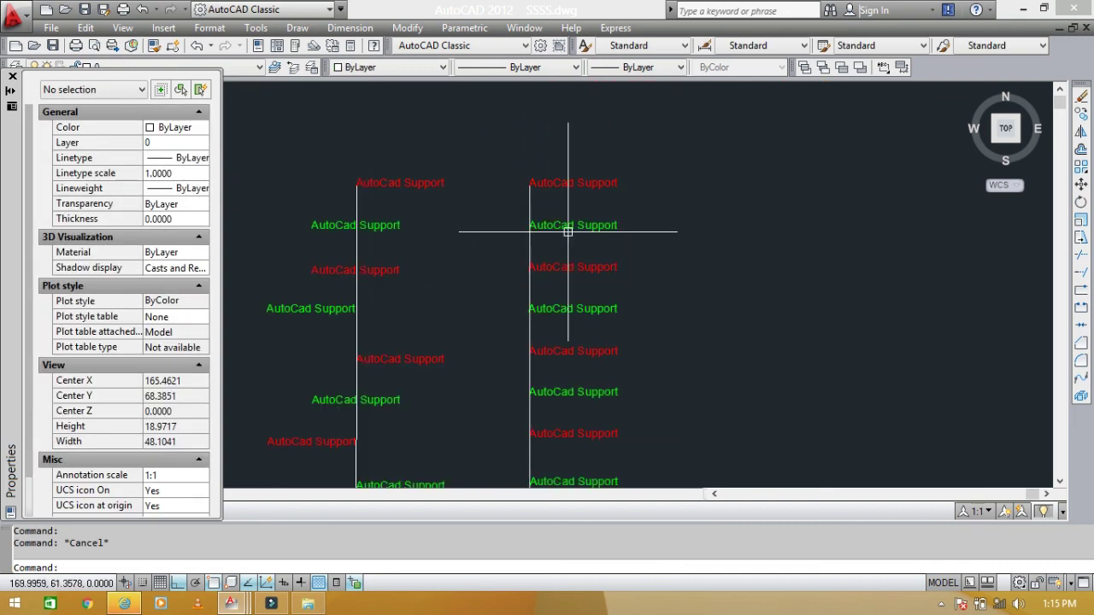
middle_drag(627, 430, 618, 266)
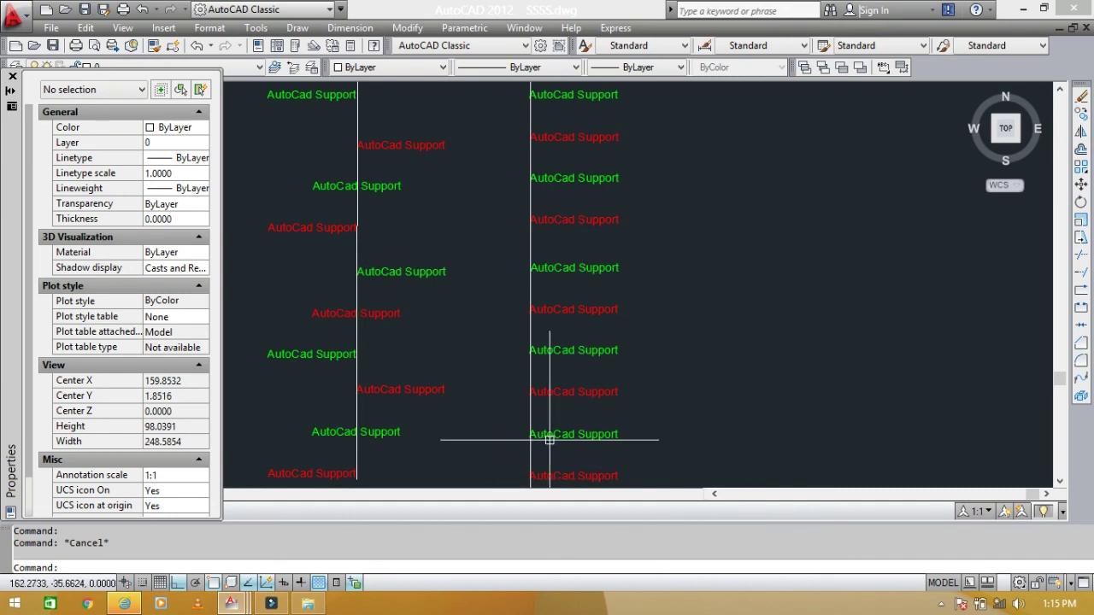
middle_drag(518, 440, 550, 313)
scroll(542, 341, up, 2)
scroll(573, 350, up, 1)
middle_drag(573, 350, 533, 402)
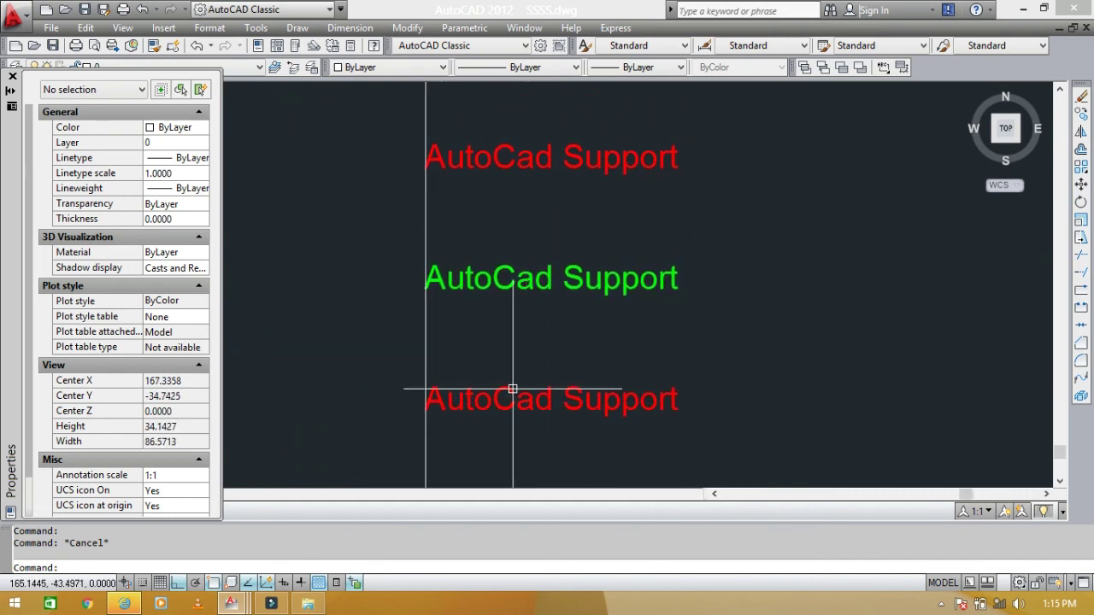
click(479, 401)
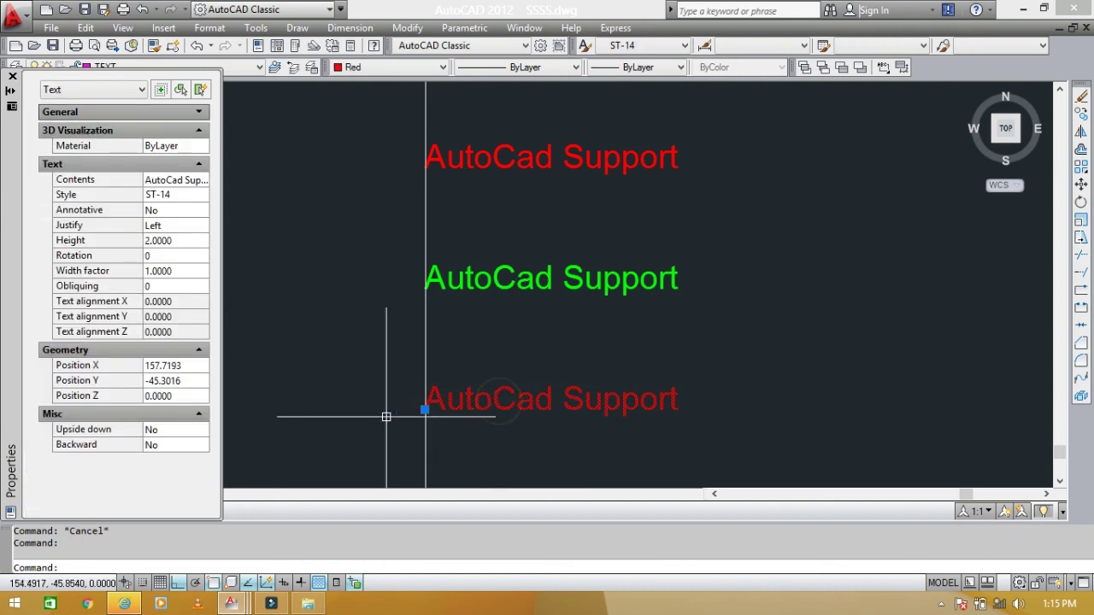
click(182, 226)
click(183, 225)
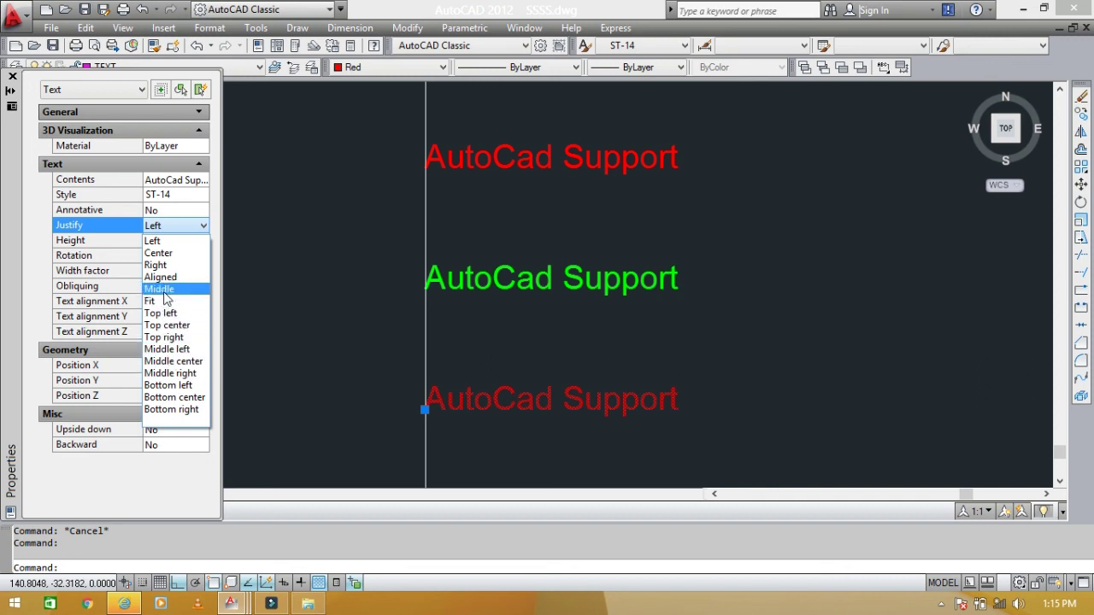
click(164, 291)
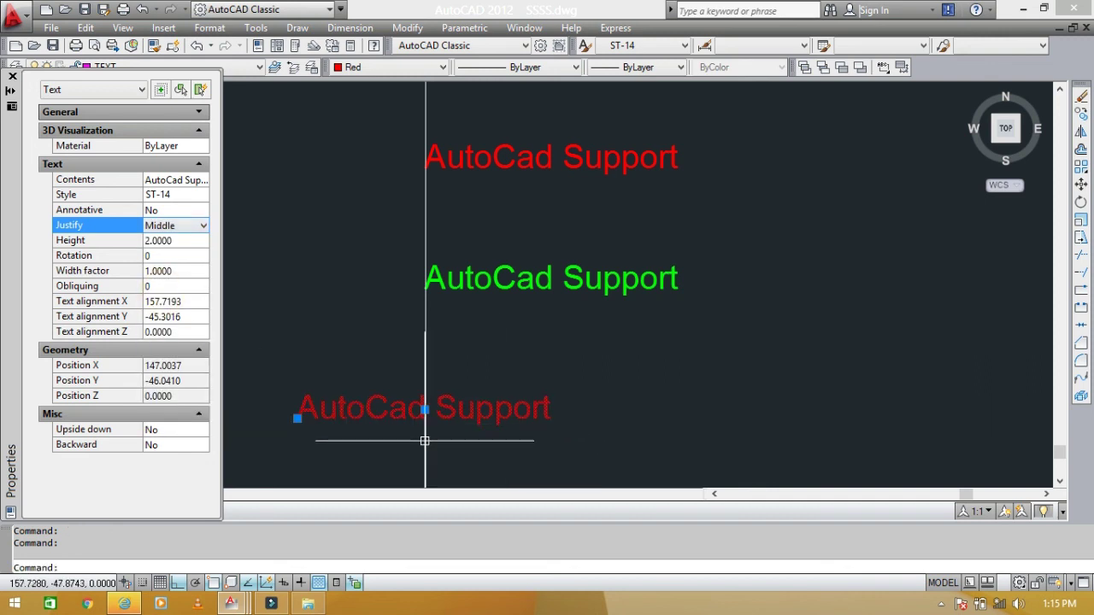
Step: Check where the Middle-justified red text sits against the vertical guide line
scroll(425, 441, up, 2)
middle_drag(434, 435, 501, 411)
key(Escape)
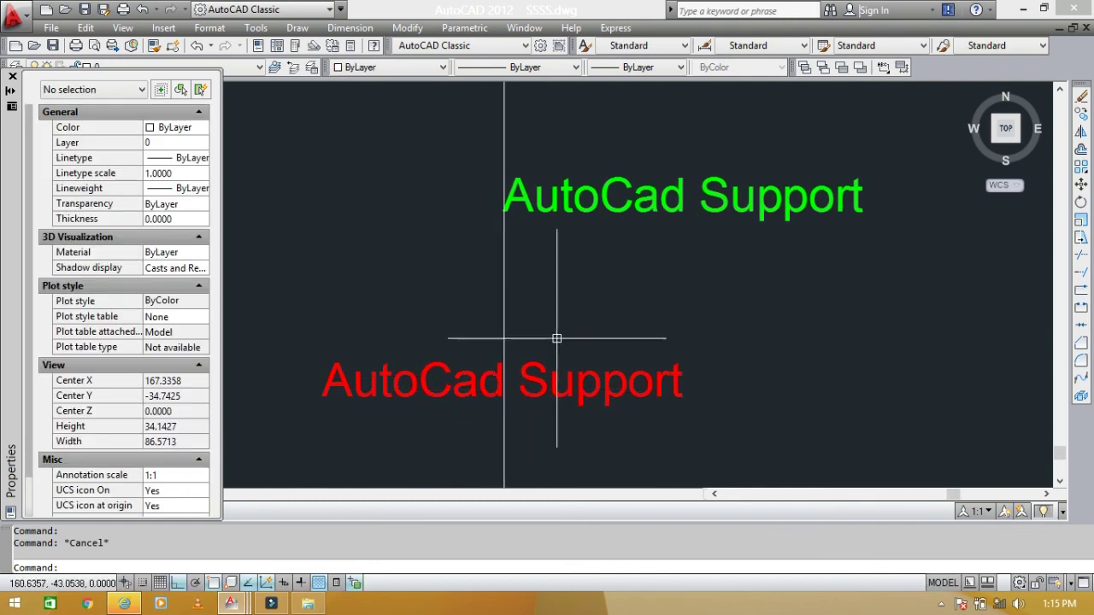
middle_drag(556, 338, 532, 378)
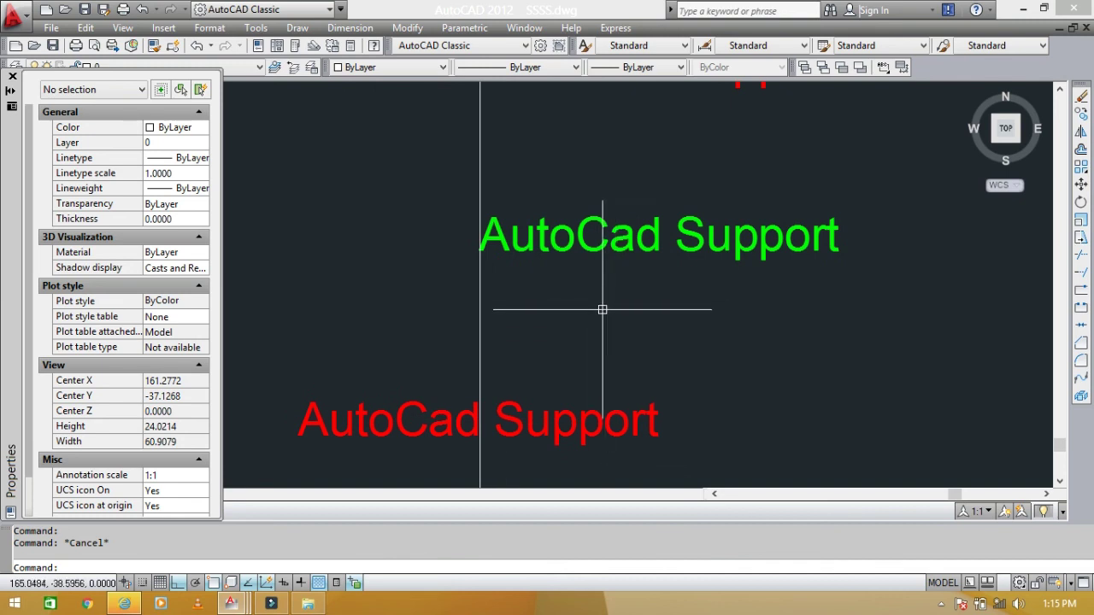
middle_drag(602, 310, 597, 257)
click(527, 334)
click(504, 424)
scroll(488, 402, up, 5)
middle_drag(477, 360, 591, 380)
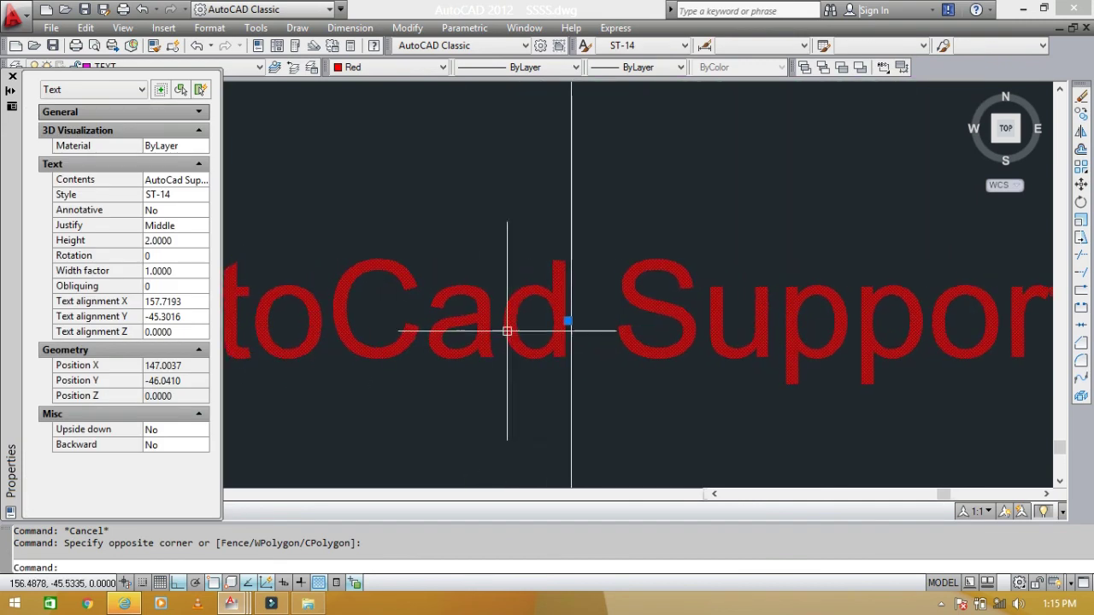
scroll(575, 337, down, 5)
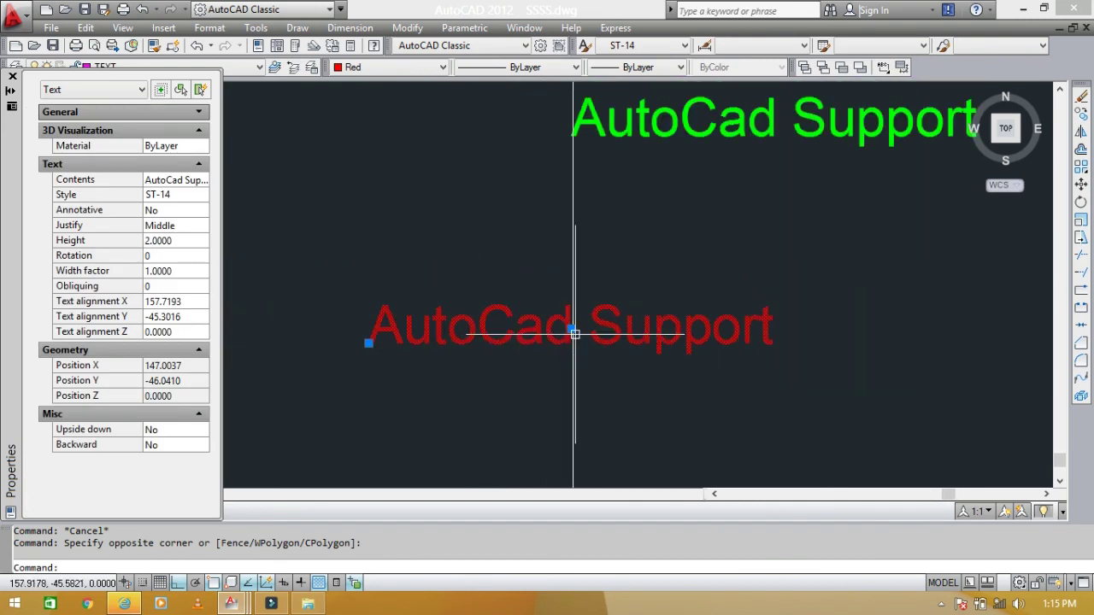
middle_drag(653, 246, 611, 366)
key(Escape)
Step: Erase the vertical guide line with E, then undo to restore it
click(575, 308)
click(476, 299)
text(e)
key(Return)
key(ctrl+z)
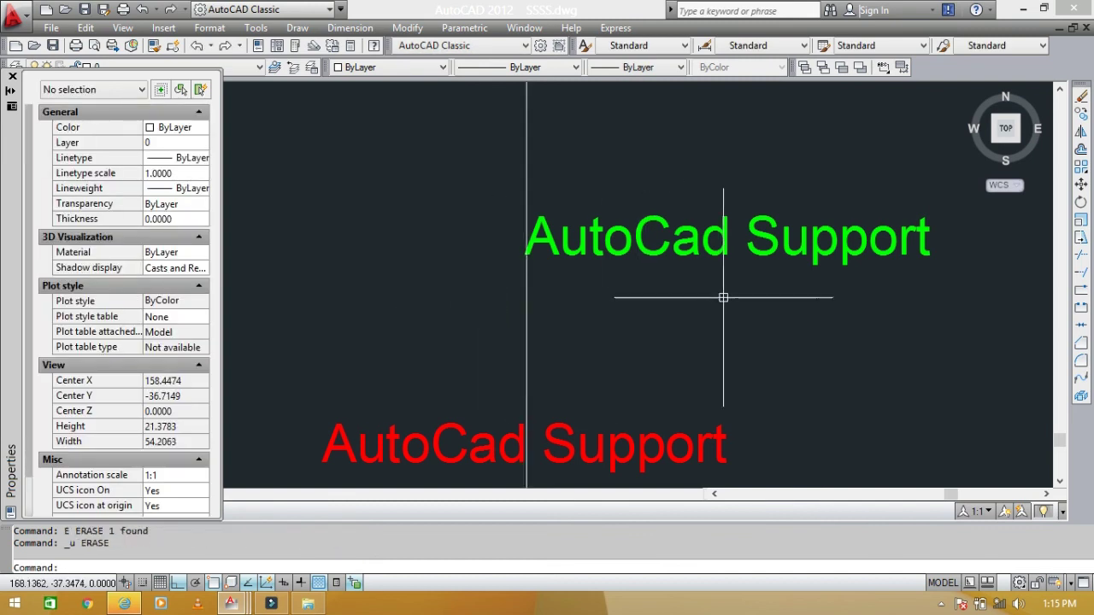
Step: Give the green 'AutoCad Support' text Middle justification with the JUST command
click(723, 295)
click(655, 229)
key(Escape)
key(Escape)
text(JUST)
key(Return)
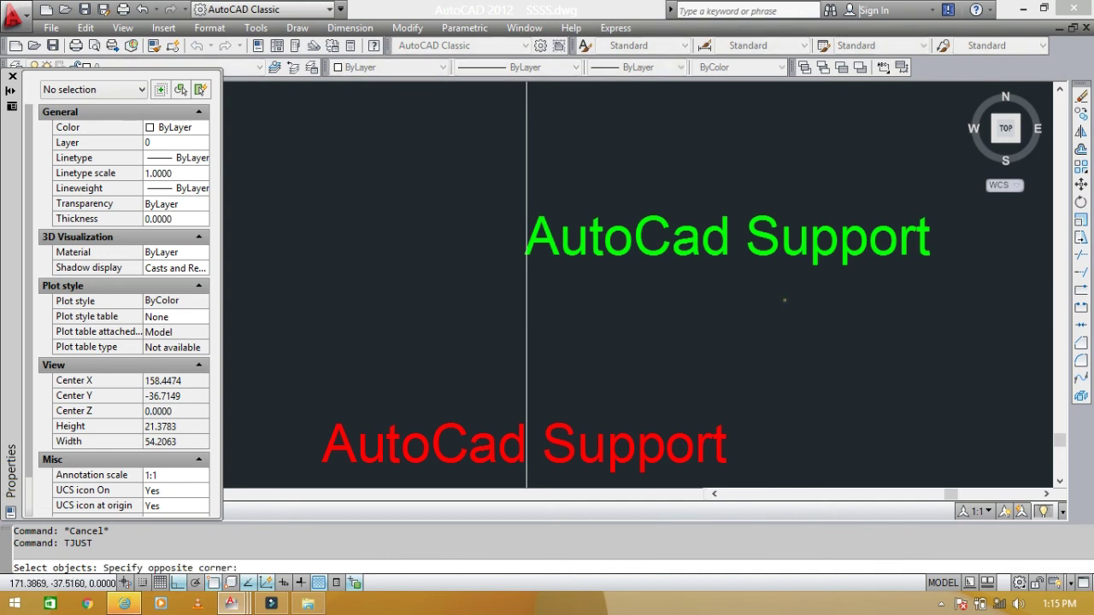
click(702, 211)
key(Return)
text(M)
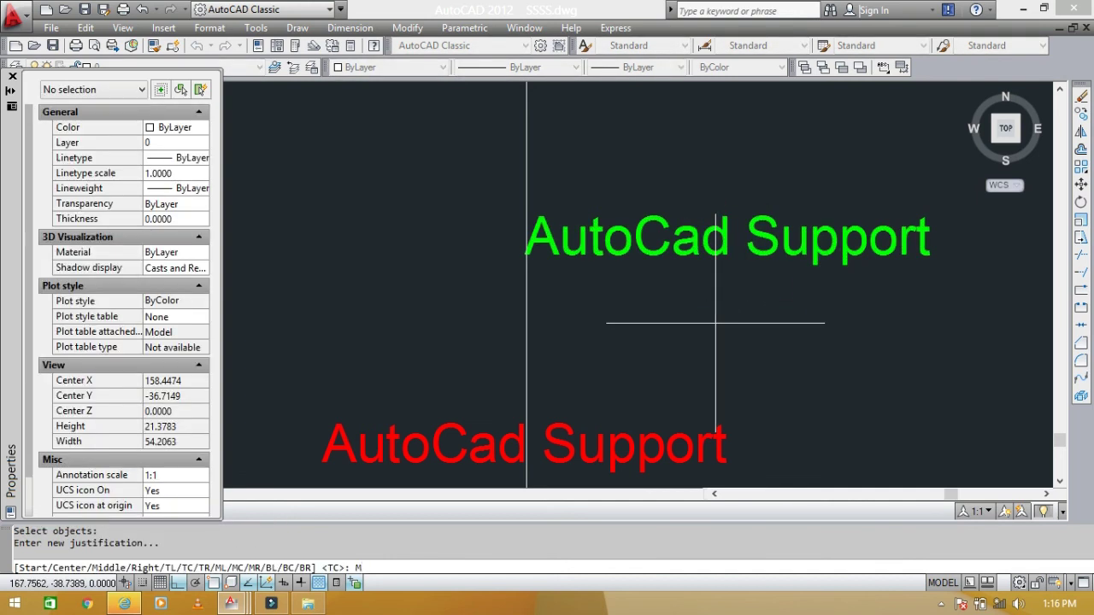
key(Return)
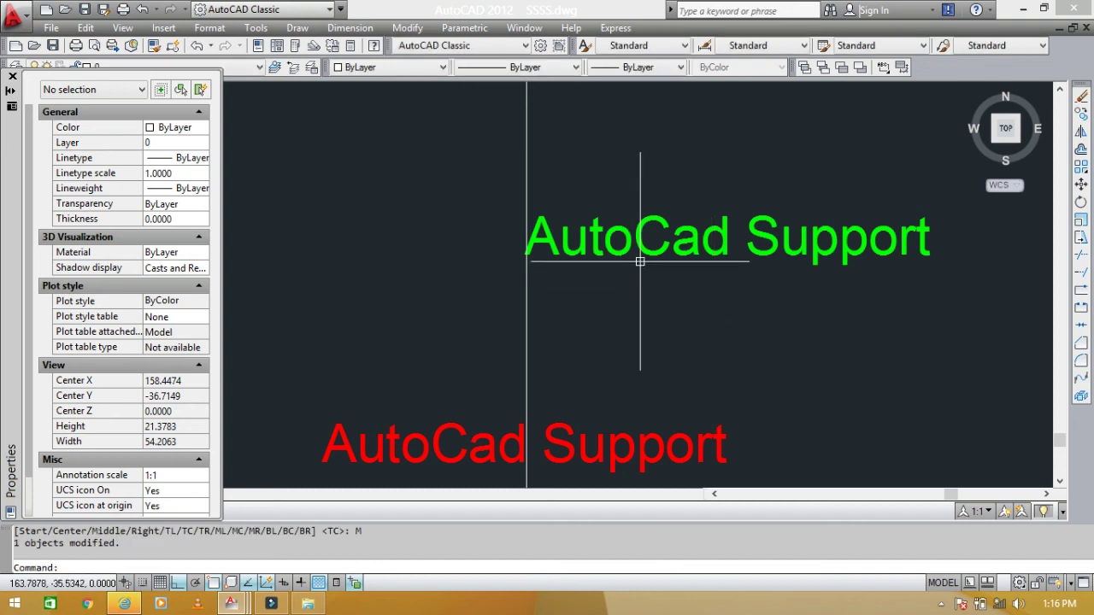
Step: Select the green text to confirm its Middle justification, then deselect it
click(642, 249)
scroll(733, 247, up, 3)
scroll(708, 233, up, 2)
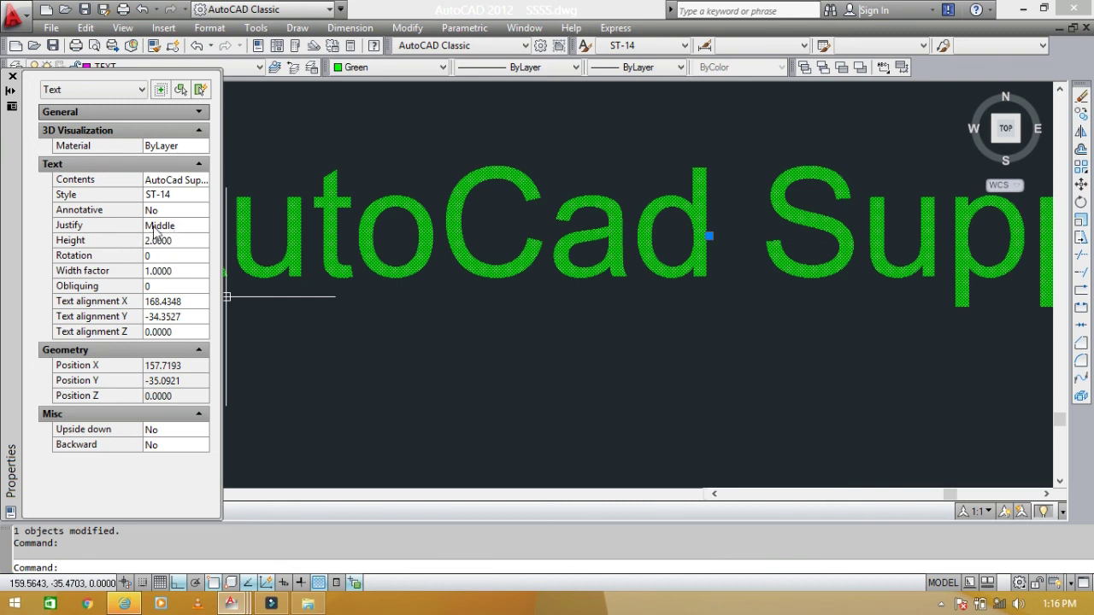
key(Escape)
key(Escape)
scroll(709, 248, down, 3)
scroll(723, 274, down, 2)
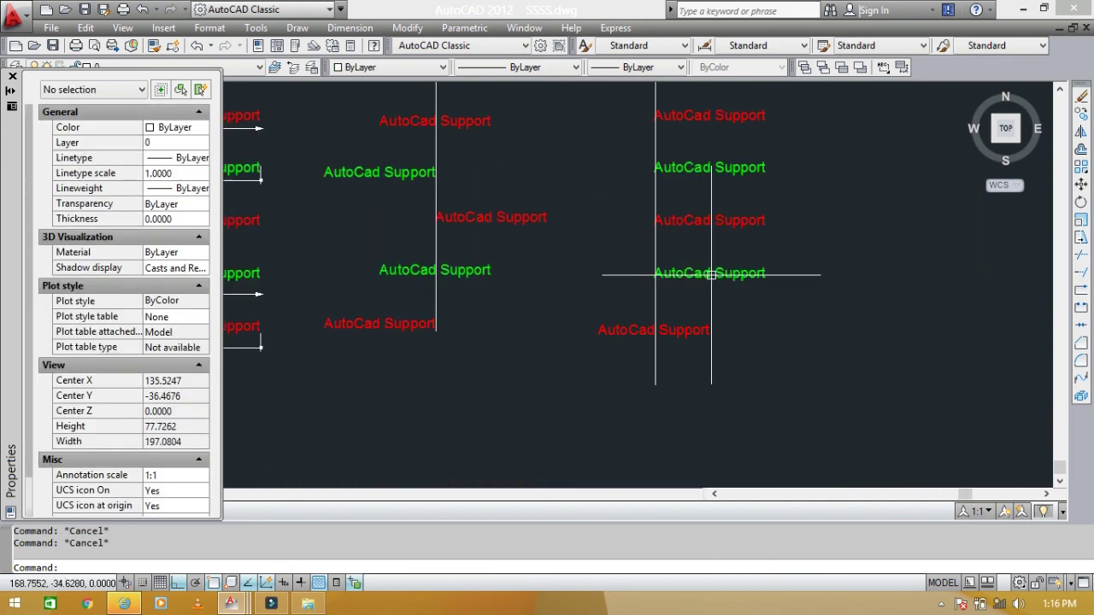
middle_drag(725, 223, 672, 425)
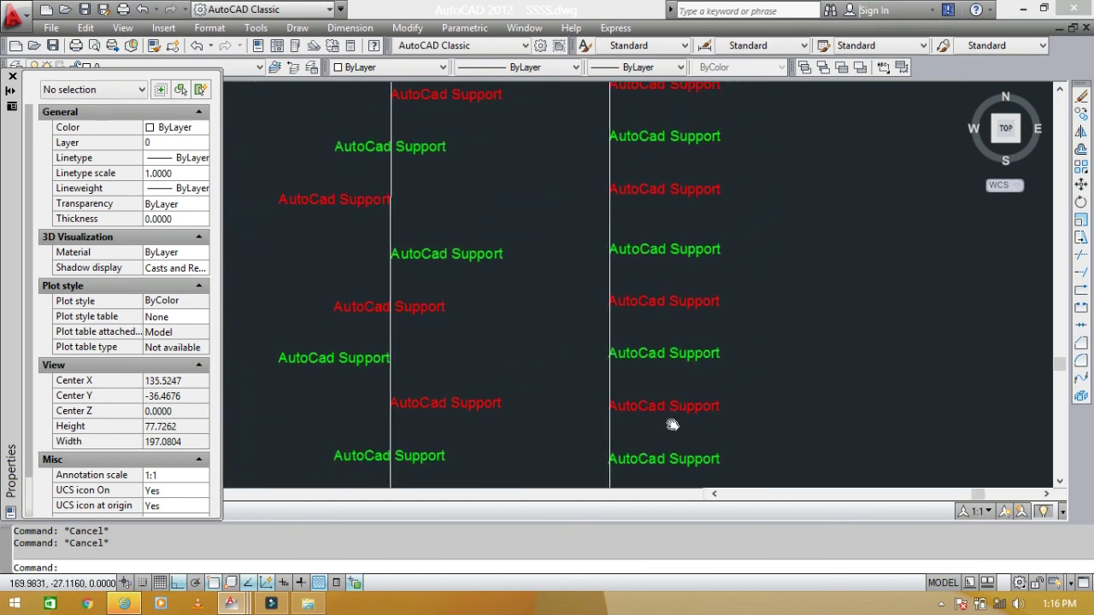
scroll(637, 259, up, 2)
scroll(647, 261, up, 3)
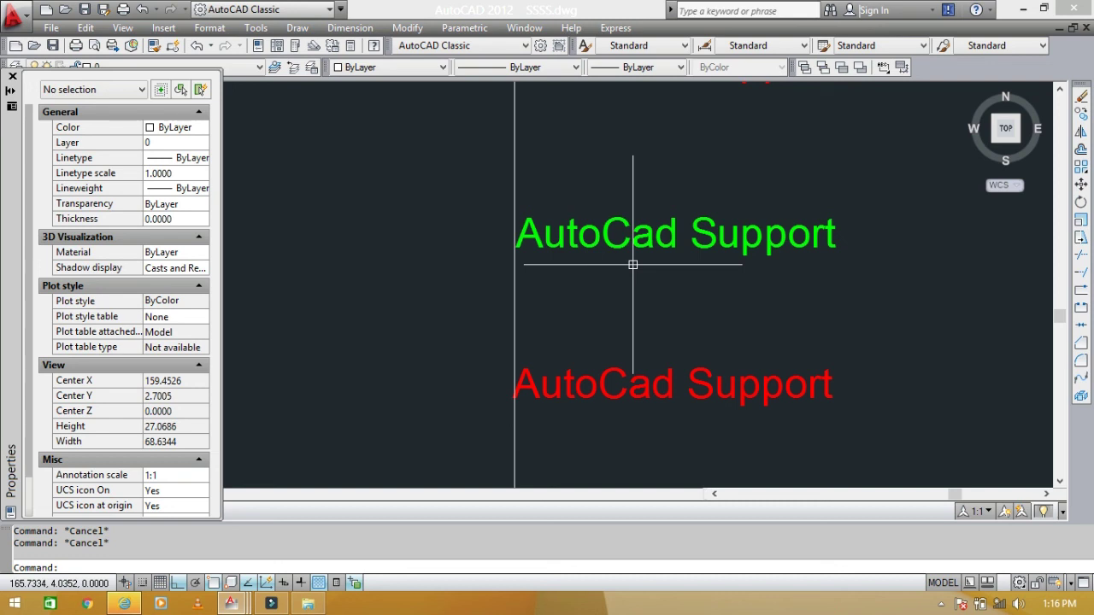
scroll(632, 265, down, 5)
scroll(322, 281, down, 3)
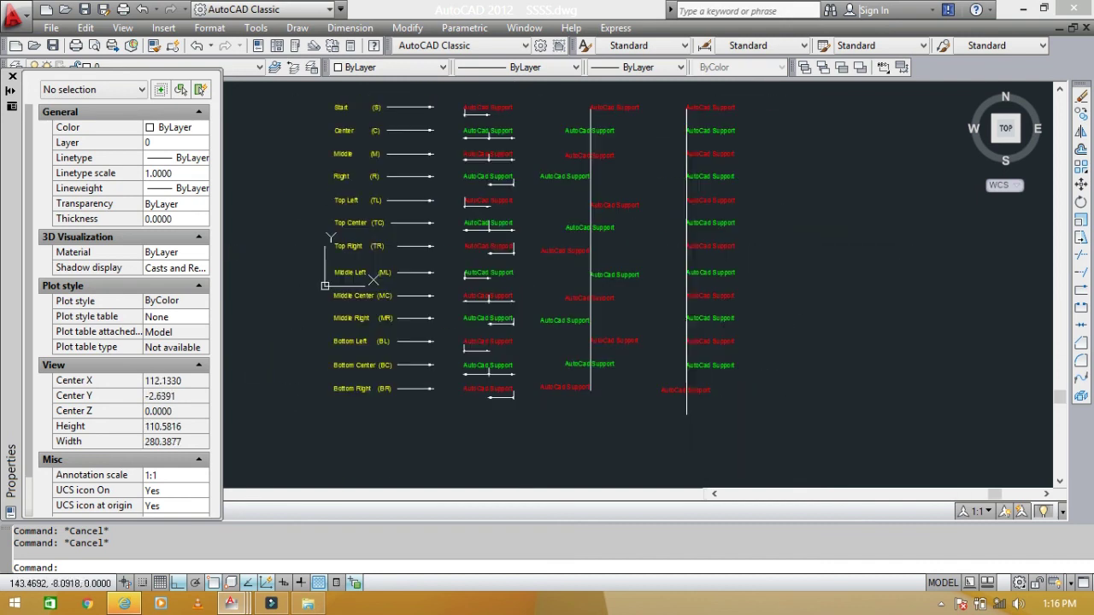
middle_drag(397, 363, 759, 336)
scroll(391, 183, up, 5)
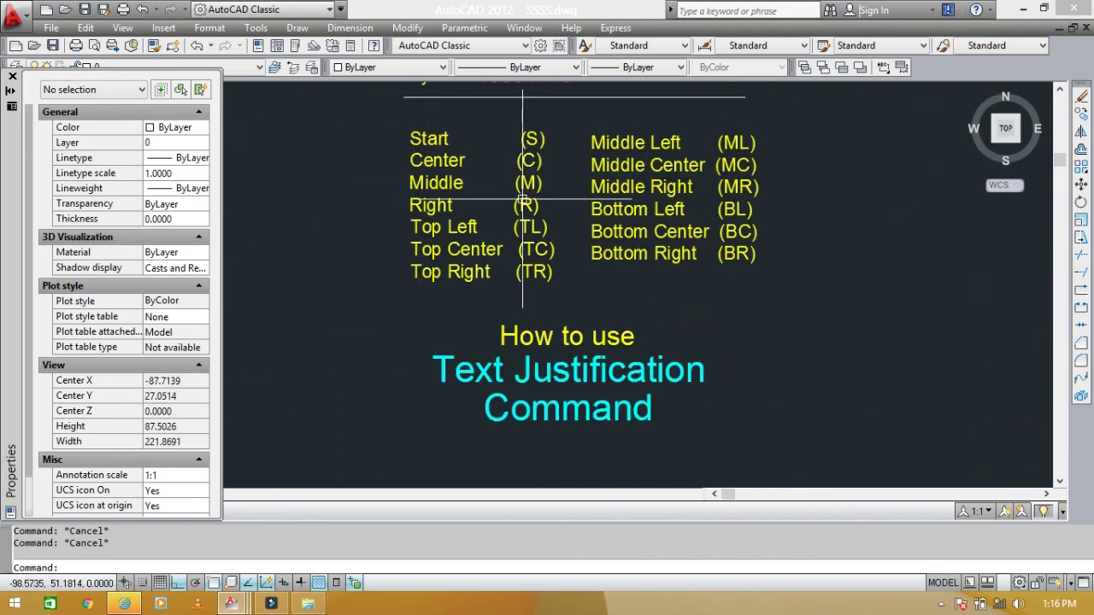
scroll(426, 208, up, 2)
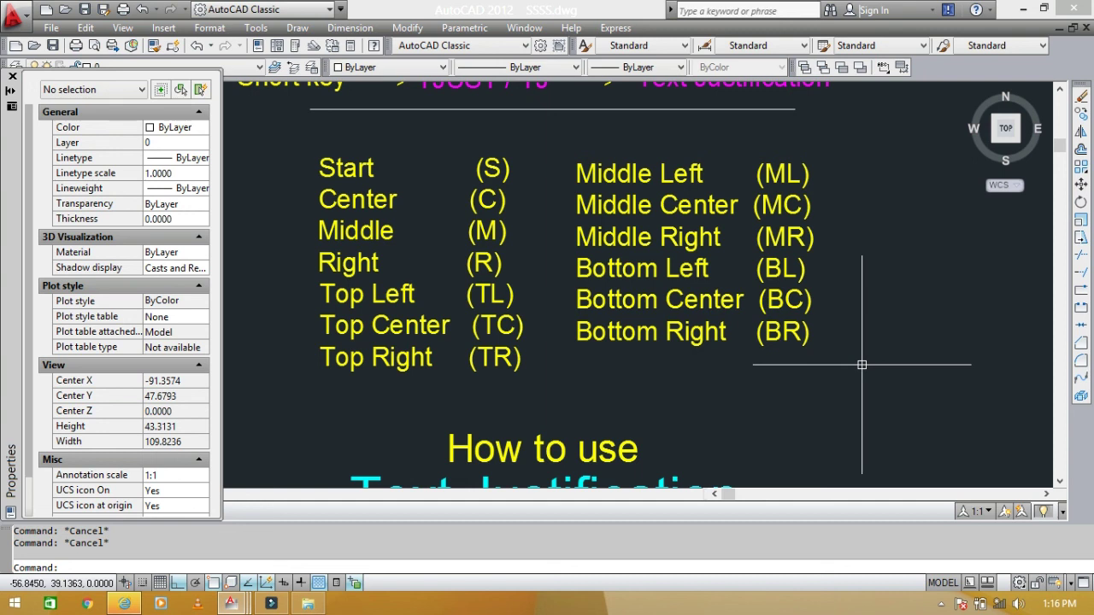
scroll(729, 359, down, 2)
scroll(686, 341, down, 1)
middle_drag(686, 340, 689, 333)
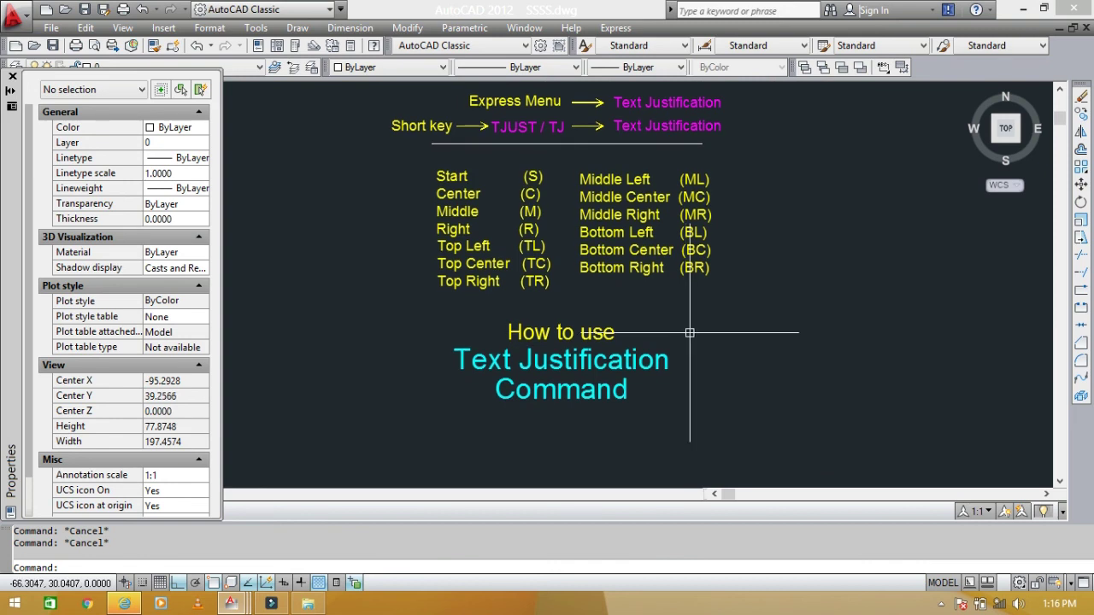